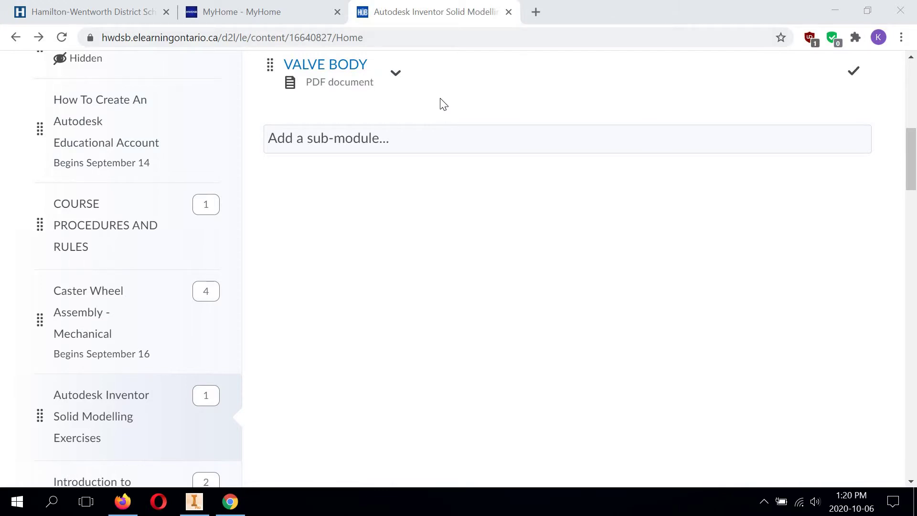
Open the VALVE BODY PDF drawing in the course content and bring the page into view.
{"action": "left_click", "coordinate": [338, 69]}
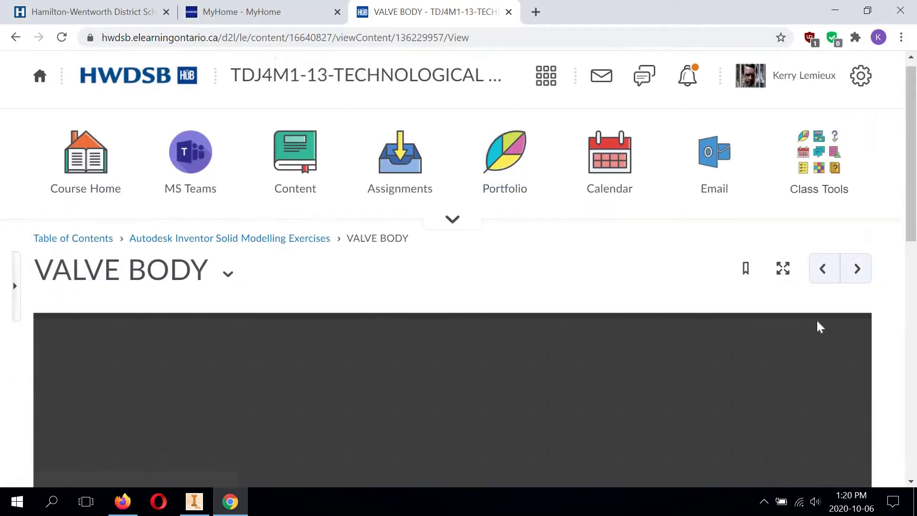
{"action": "scroll", "coordinate": [817, 321], "scroll_direction": "down", "scroll_amount": 4}
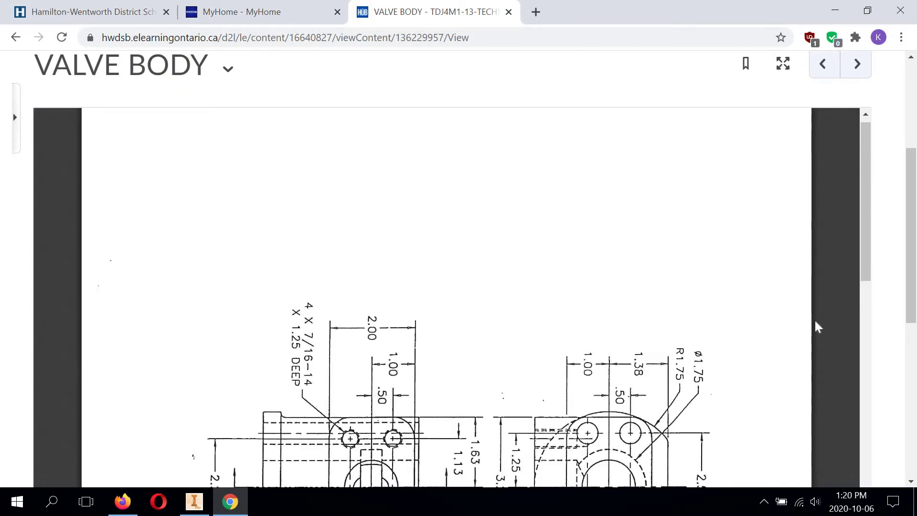
{"action": "scroll", "coordinate": [815, 320], "scroll_direction": "down", "scroll_amount": 5}
{"action": "left_click_drag", "start_coordinate": [914, 277], "coordinate": [914, 339]}
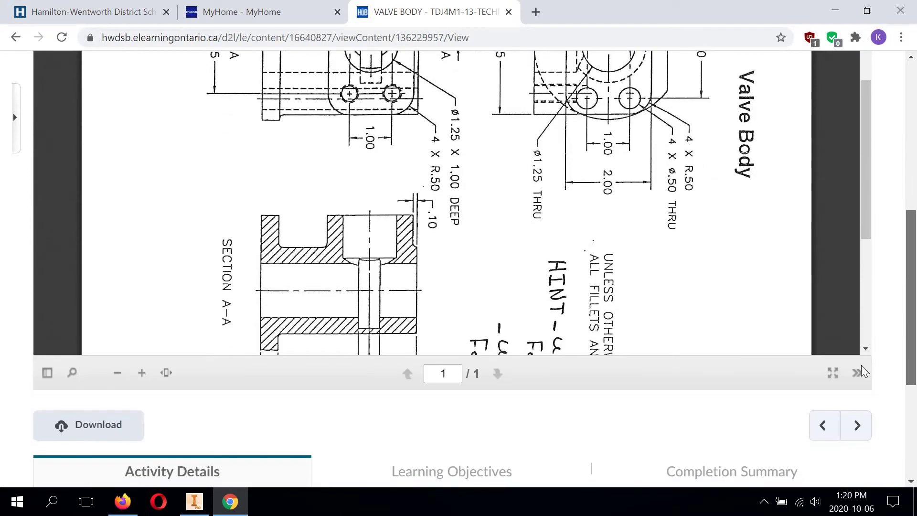
Rotate the drawing clockwise until its title reads upright, and enlarge the page for reading.
{"action": "left_click", "coordinate": [857, 371]}
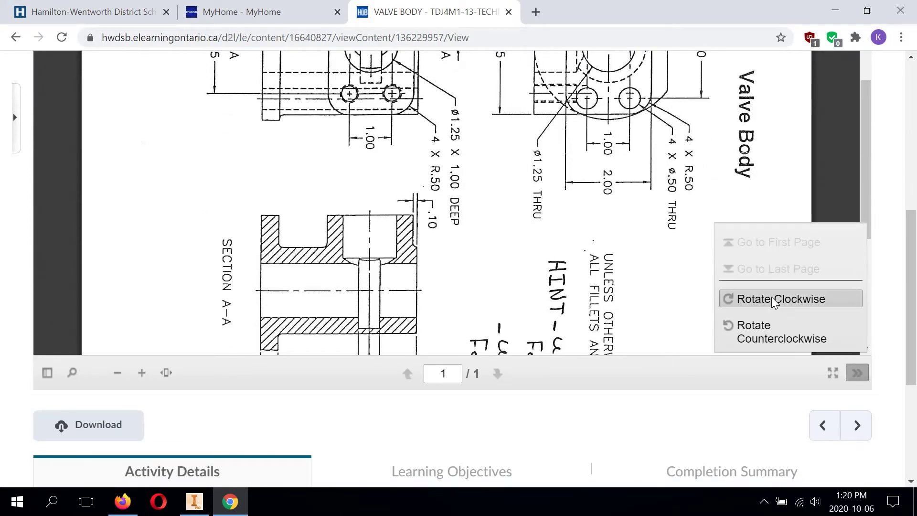
{"action": "left_click", "coordinate": [773, 299]}
{"action": "double_click", "coordinate": [774, 299]}
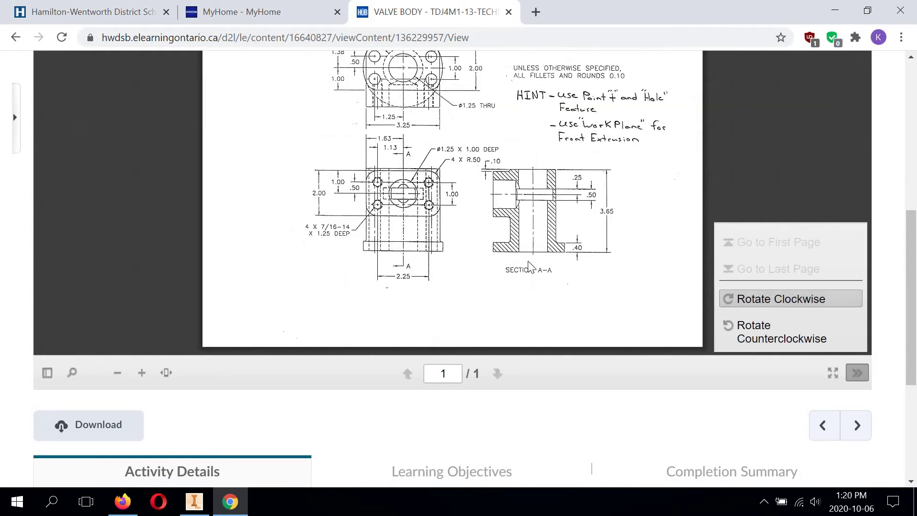
{"action": "scroll", "coordinate": [149, 424], "scroll_direction": "up", "scroll_amount": 2}
{"action": "left_click", "coordinate": [141, 448]}
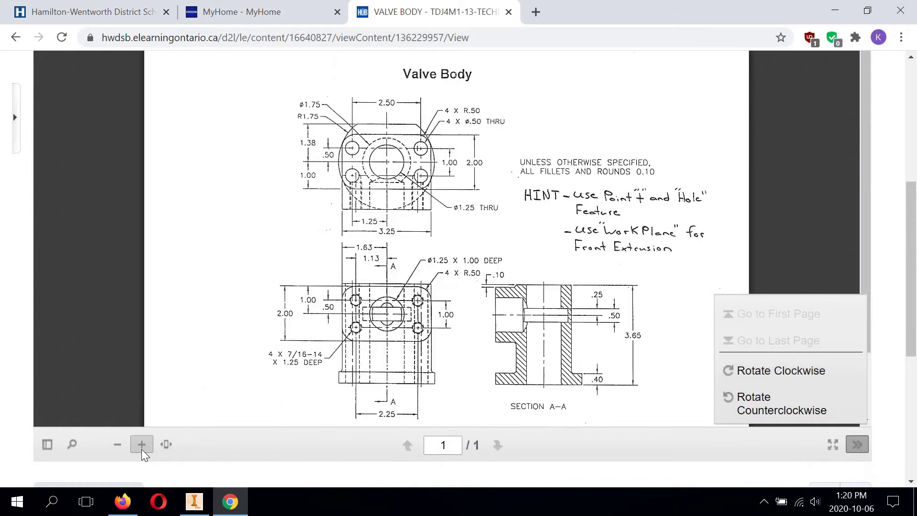
{"action": "left_click", "coordinate": [141, 449]}
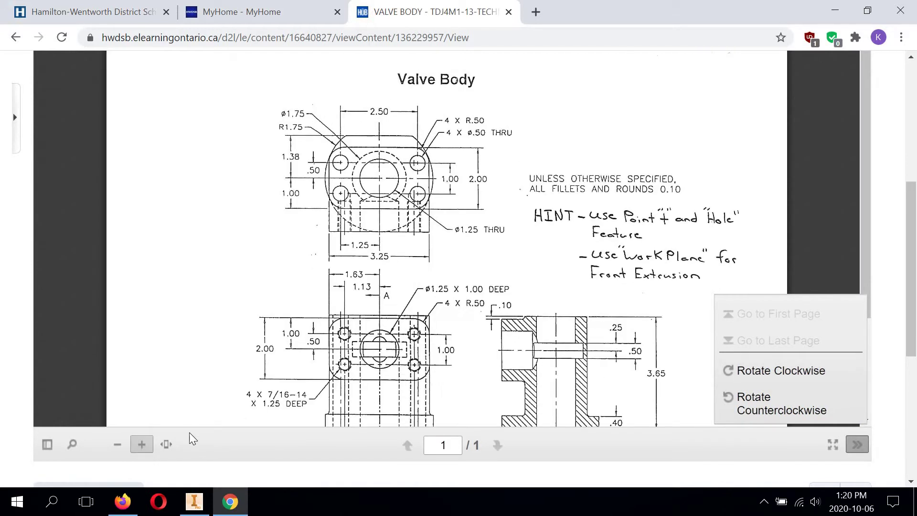
{"action": "left_click", "coordinate": [823, 239]}
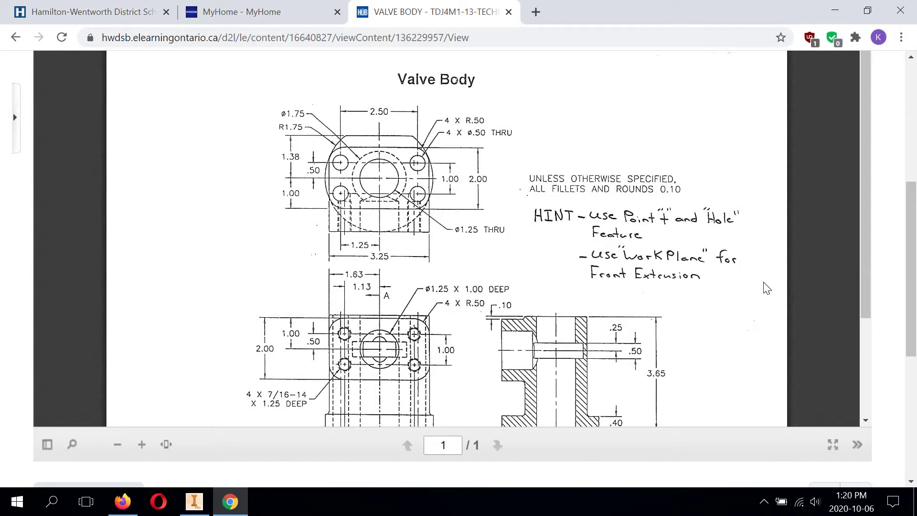
Examine the valve body's top, front and section A-A views for dimensions, radii, hole sizes and modelling hints.
{"action": "scroll", "coordinate": [767, 289], "scroll_direction": "down", "scroll_amount": 3}
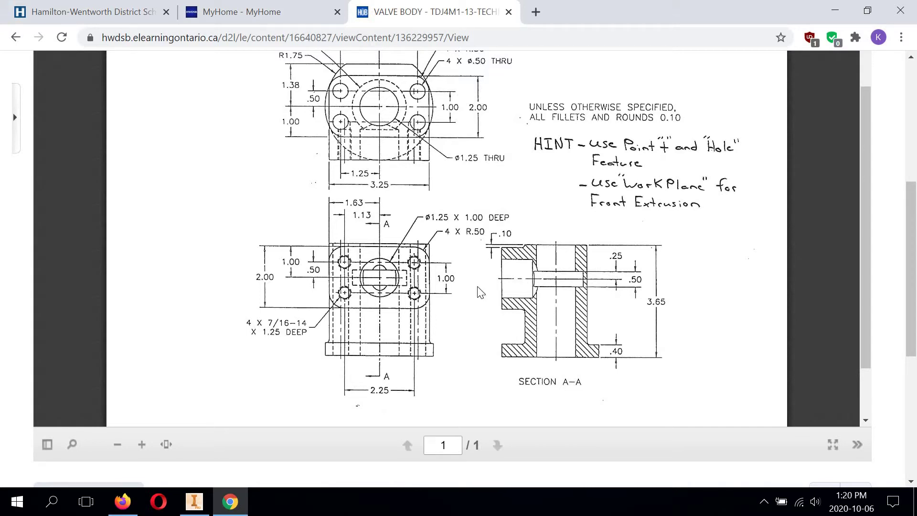
{"action": "scroll", "coordinate": [419, 299], "scroll_direction": "up", "scroll_amount": 2}
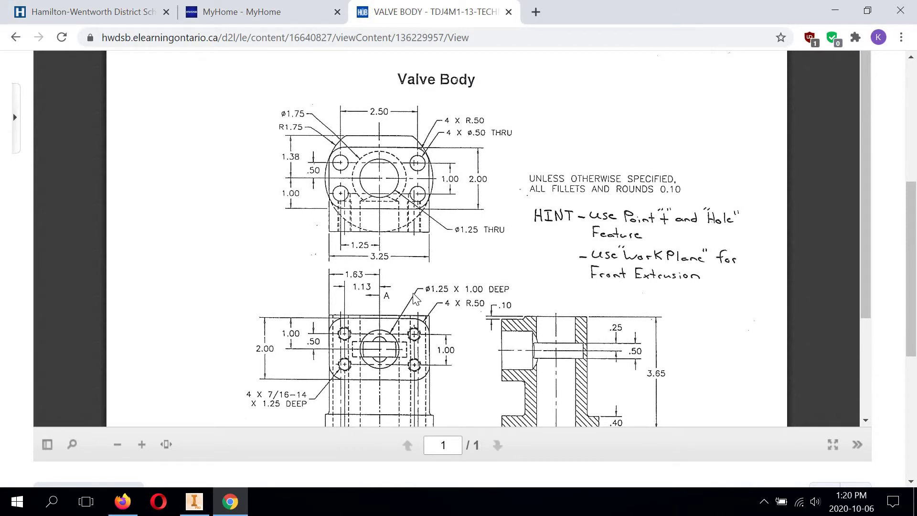
{"action": "scroll", "coordinate": [415, 298], "scroll_direction": "down", "scroll_amount": 2}
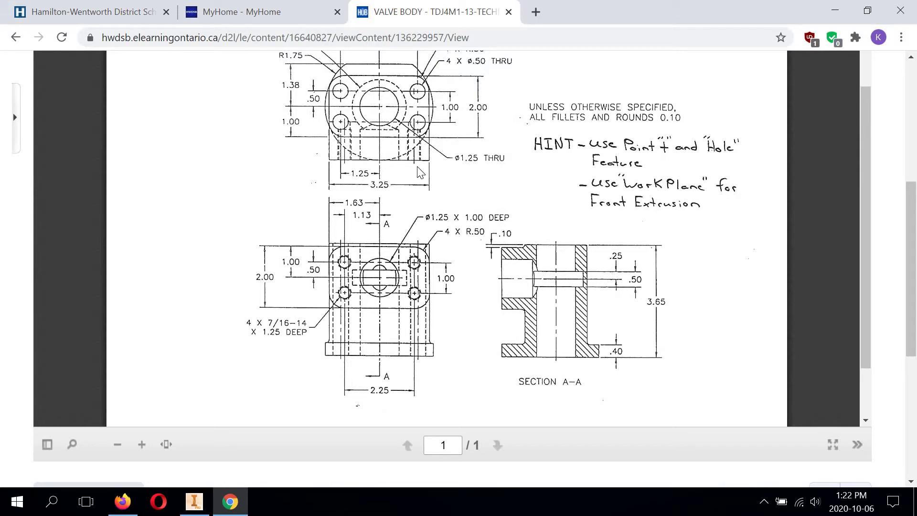
{"action": "scroll", "coordinate": [459, 207], "scroll_direction": "up", "scroll_amount": 2}
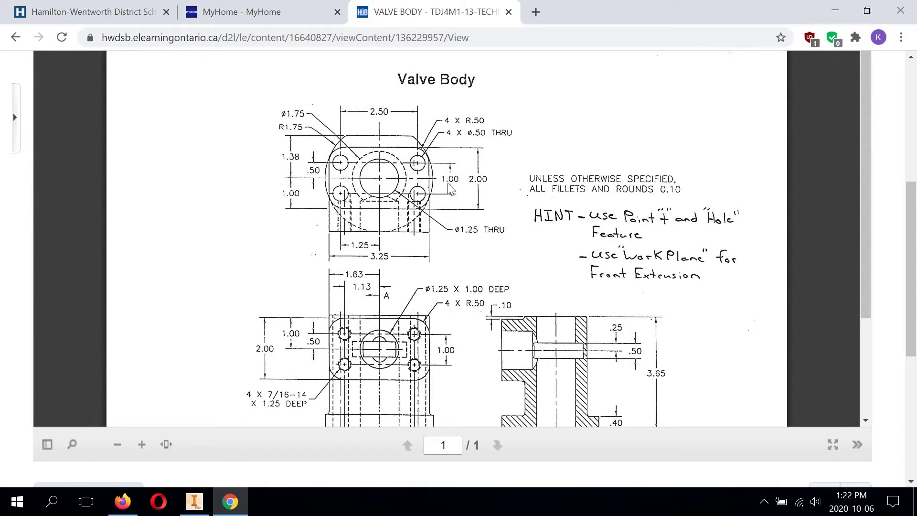
{"action": "scroll", "coordinate": [449, 191], "scroll_direction": "down", "scroll_amount": 2}
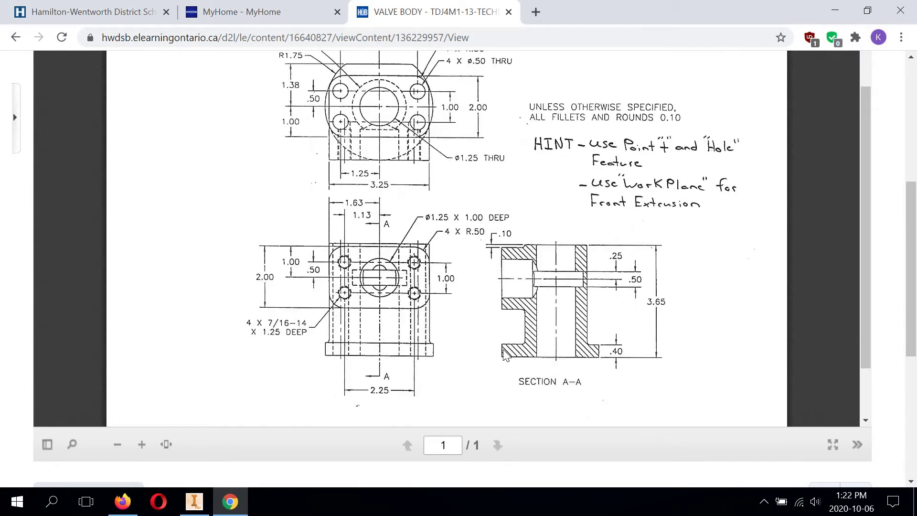
{"action": "scroll", "coordinate": [556, 325], "scroll_direction": "up", "scroll_amount": 3}
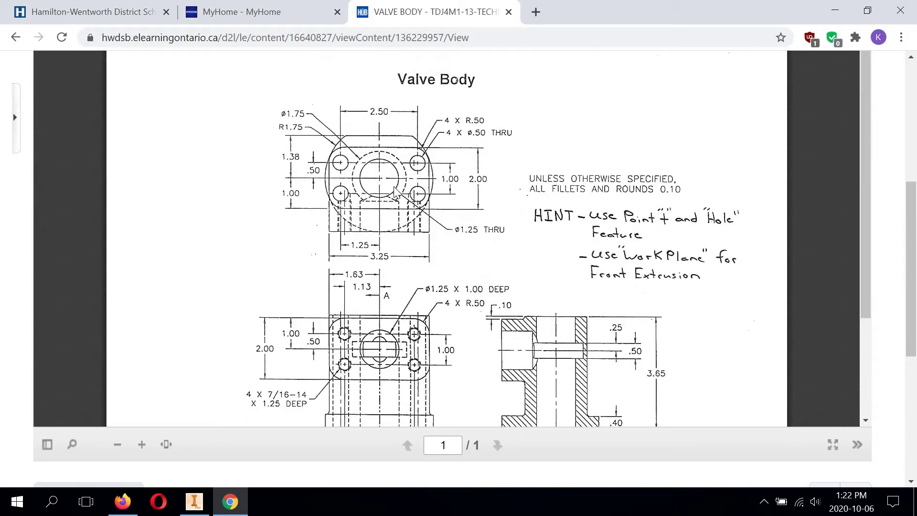
{"action": "scroll", "coordinate": [397, 192], "scroll_direction": "up", "scroll_amount": 1}
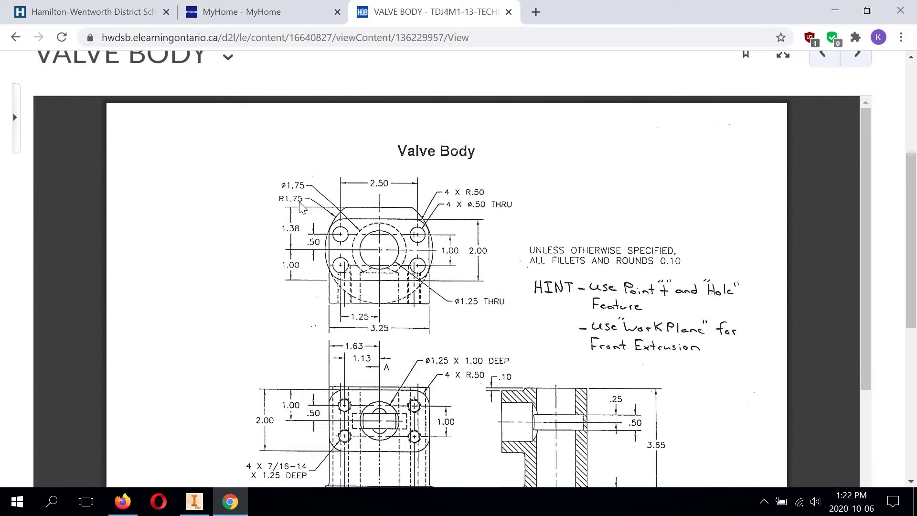
{"action": "scroll", "coordinate": [301, 207], "scroll_direction": "down", "scroll_amount": 2}
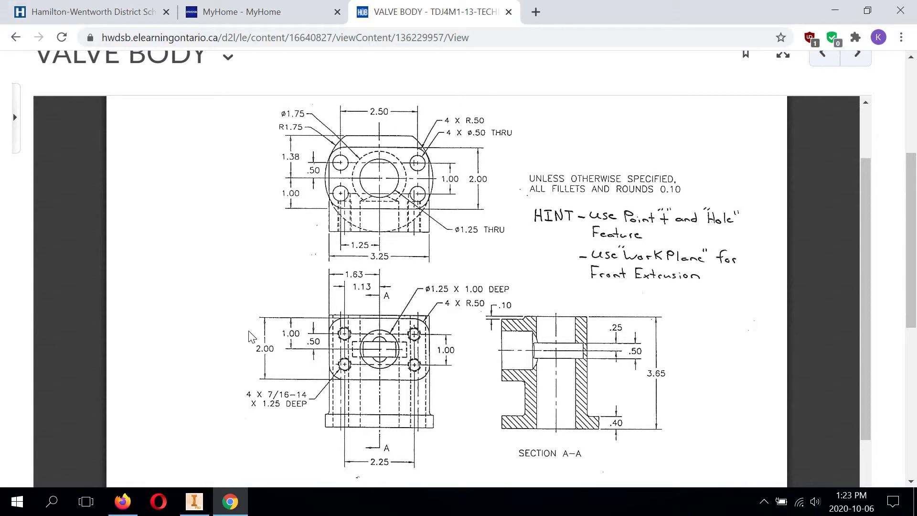
Switch to Autodesk Inventor and start a 2D sketch on the horizontal XZ origin plane of the part.
{"action": "left_click", "coordinate": [195, 501]}
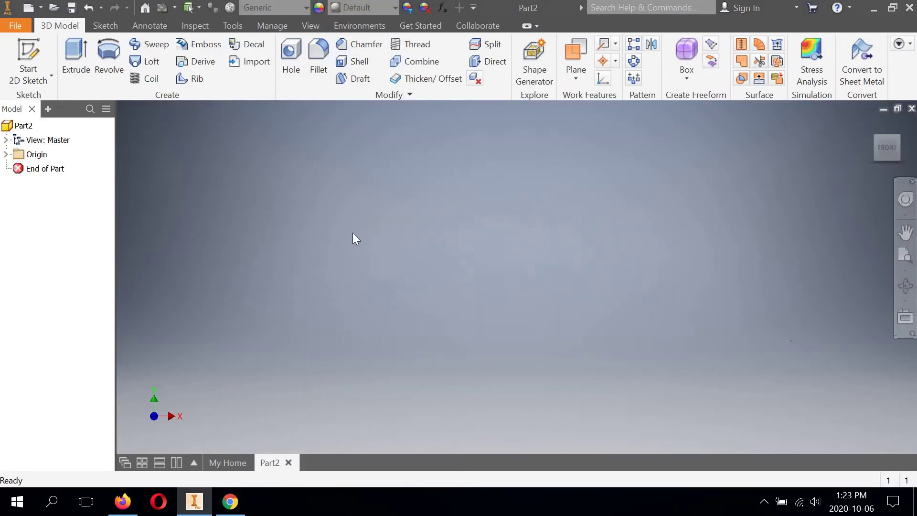
{"action": "left_click", "coordinate": [26, 84]}
{"action": "left_click", "coordinate": [41, 103]}
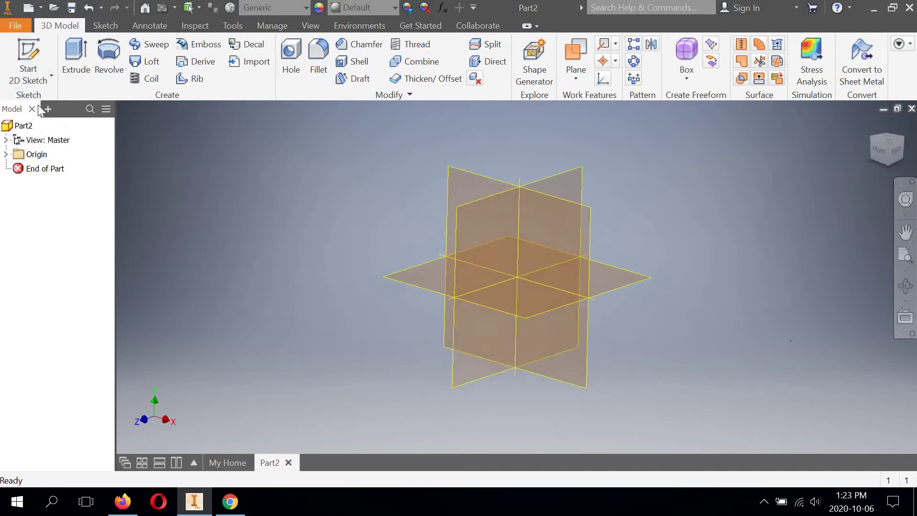
{"action": "left_click", "coordinate": [410, 270]}
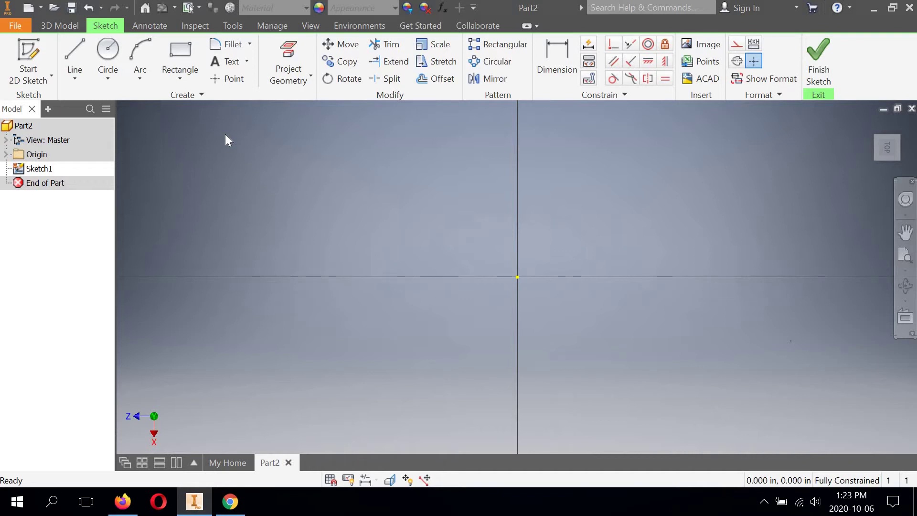
Draw a circle about 1.11 in in diameter centred on the sketch origin.
{"action": "left_click", "coordinate": [108, 50]}
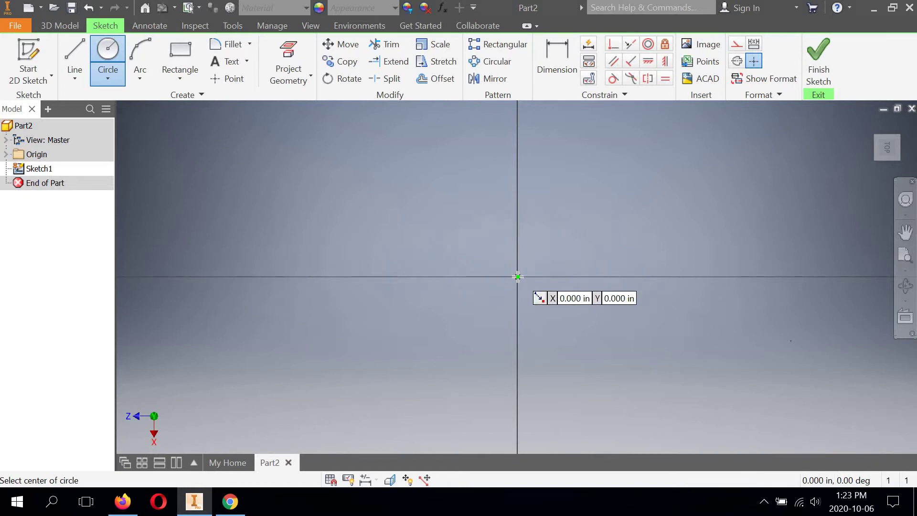
{"action": "left_click", "coordinate": [517, 277]}
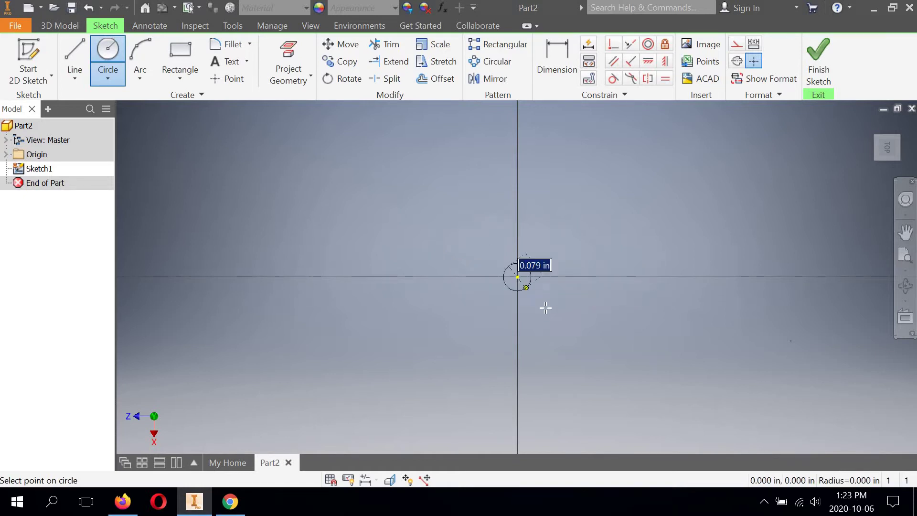
{"action": "left_click", "coordinate": [646, 343]}
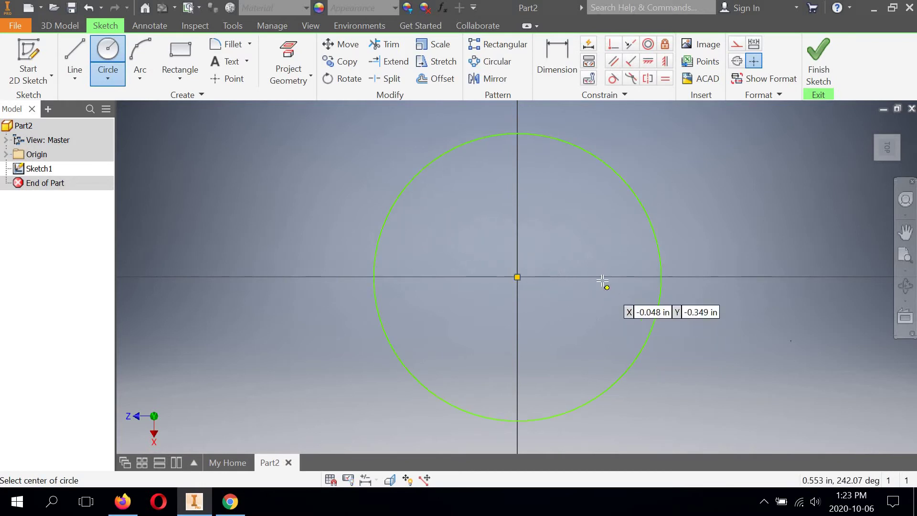
{"action": "mouse_move", "coordinate": [603, 282]}
{"action": "middle_mouse_down"}
{"action": "mouse_move", "coordinate": [530, 280]}
{"action": "mouse_move", "coordinate": [558, 274]}
{"action": "middle_mouse_up"}
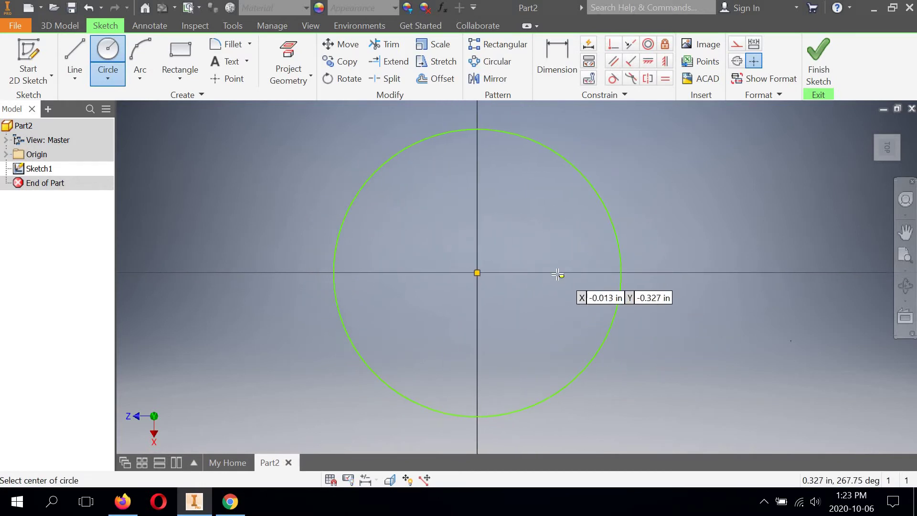
{"action": "scroll", "coordinate": [556, 274], "scroll_direction": "down", "scroll_amount": 1}
{"action": "scroll", "coordinate": [552, 272], "scroll_direction": "up", "scroll_amount": 5}
{"action": "scroll", "coordinate": [551, 251], "scroll_direction": "down", "scroll_amount": 3}
{"action": "middle_click_drag", "start_coordinate": [564, 203], "coordinate": [544, 219]}
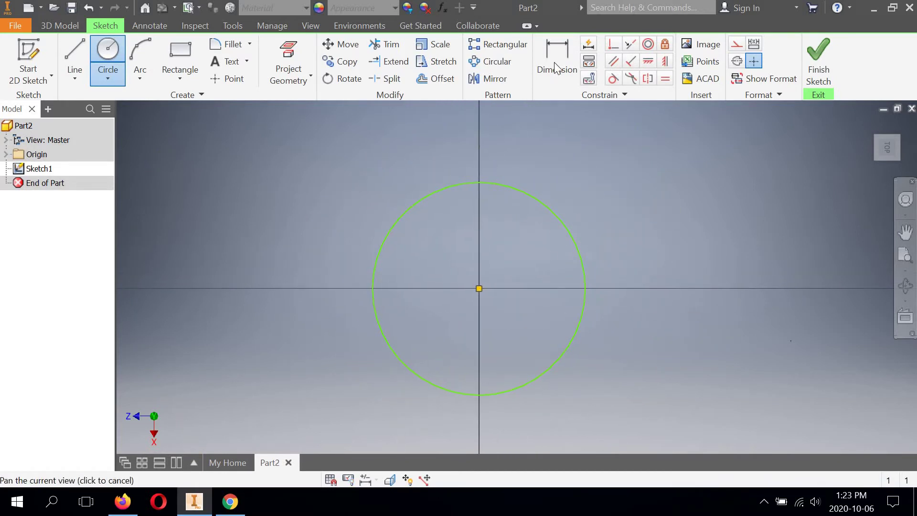
Dimension the circle's diameter and set it to 1.75*2 in.
{"action": "left_click", "coordinate": [556, 66]}
{"action": "left_click", "coordinate": [537, 201]}
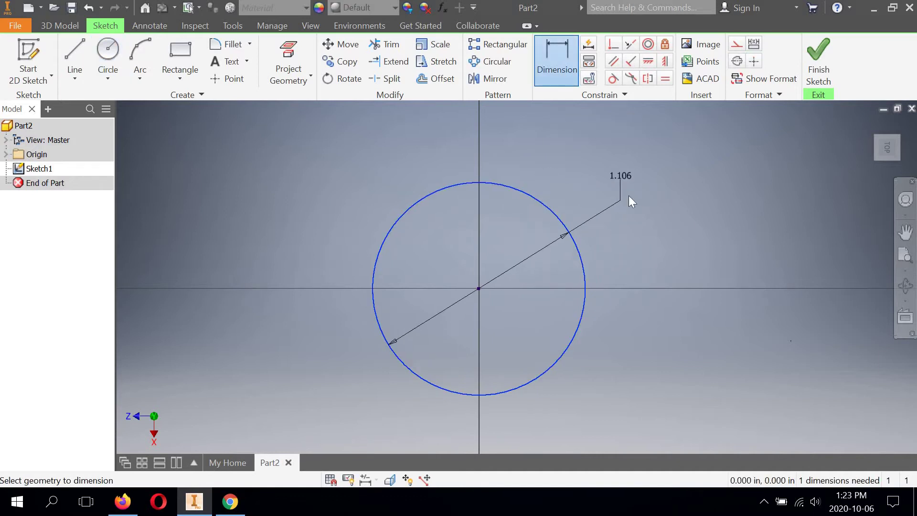
{"action": "left_click", "coordinate": [634, 191]}
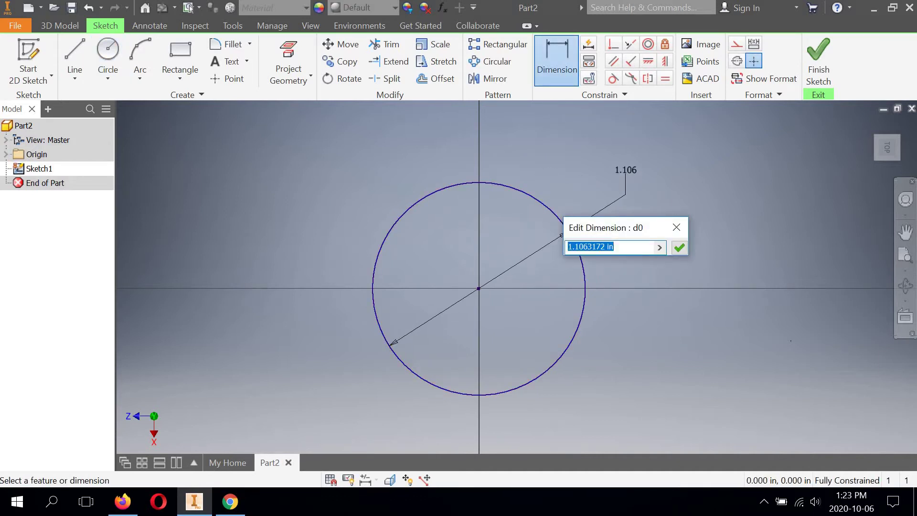
{"action": "type", "text": "1.75"}
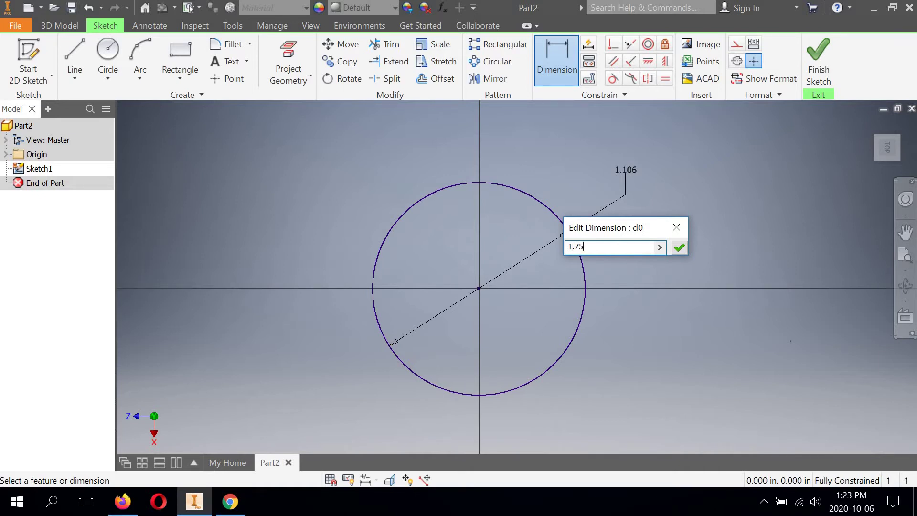
{"action": "type", "text": "*2"}
{"action": "left_click", "coordinate": [680, 246]}
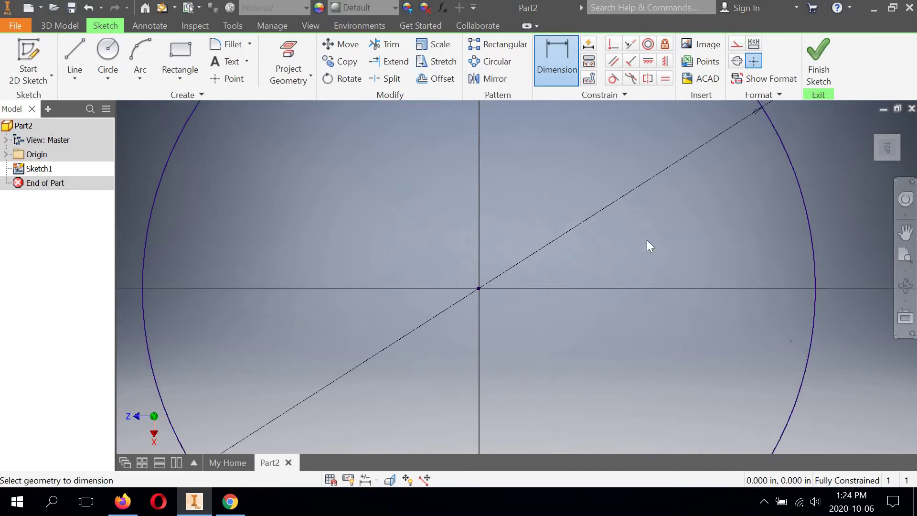
{"action": "middle_click_drag", "start_coordinate": [502, 279], "coordinate": [552, 271]}
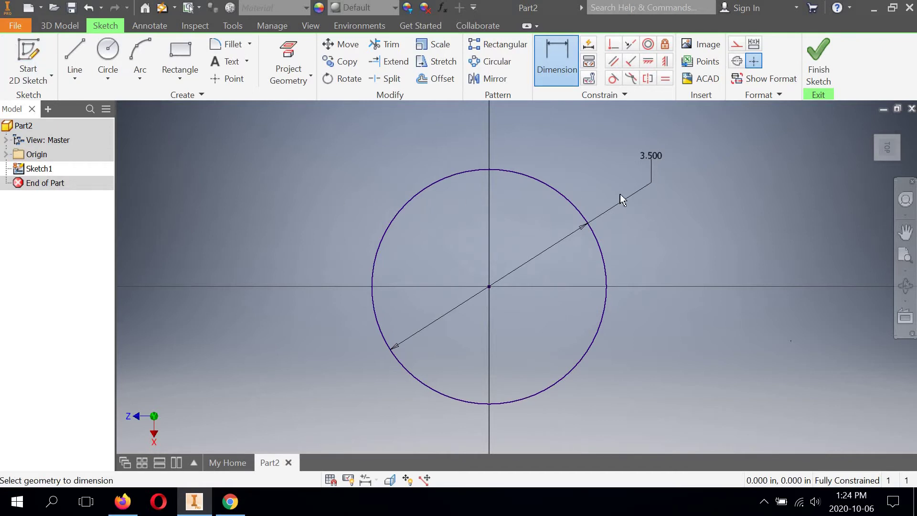
Draw a horizontal line about 3.67 in long across the circle's upper part, extending past both sides.
{"action": "left_click", "coordinate": [75, 55]}
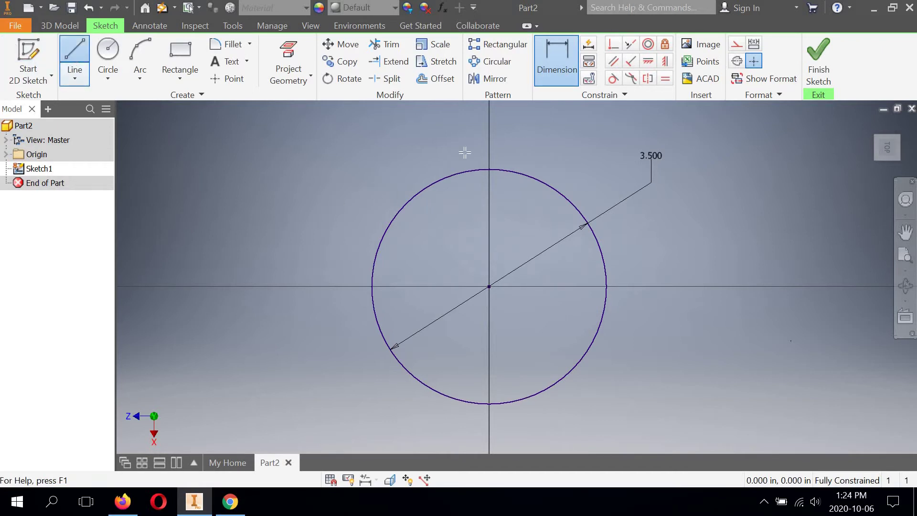
{"action": "left_click", "coordinate": [360, 196]}
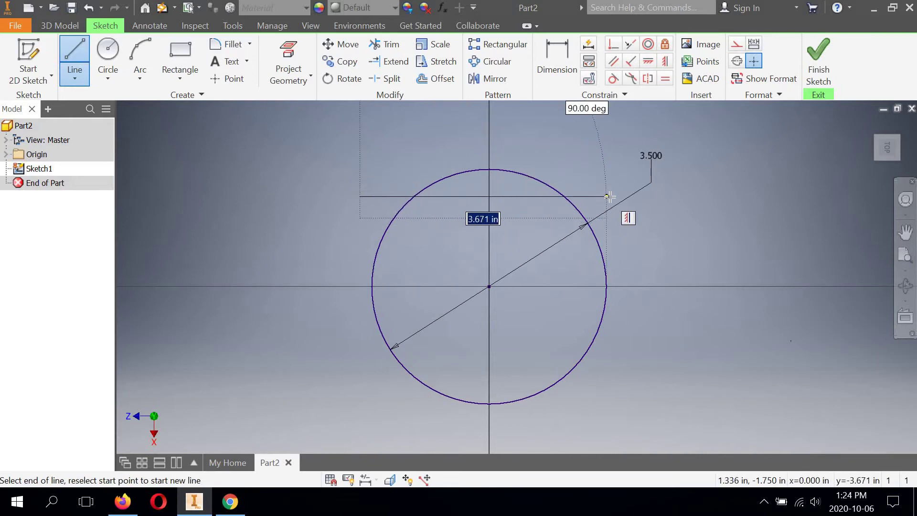
{"action": "left_click", "coordinate": [610, 196]}
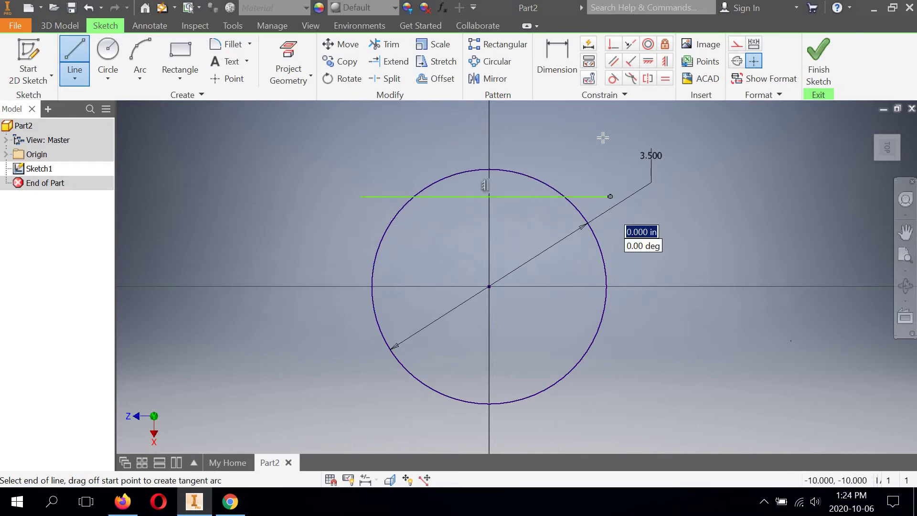
{"action": "right_click", "coordinate": [603, 137]}
{"action": "left_click", "coordinate": [643, 138]}
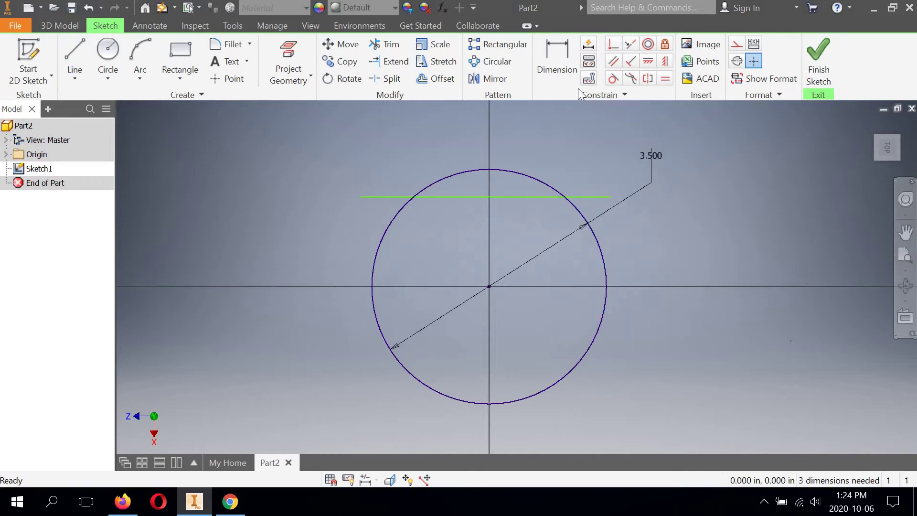
Dimension the distance between the horizontal line and the sketch origin and set it to 1.38 in.
{"action": "left_click", "coordinate": [515, 196]}
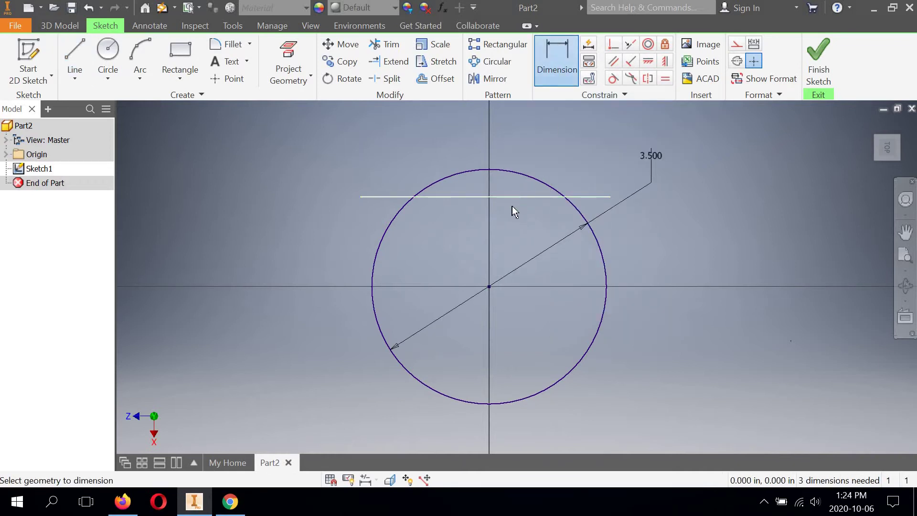
{"action": "left_click", "coordinate": [489, 287]}
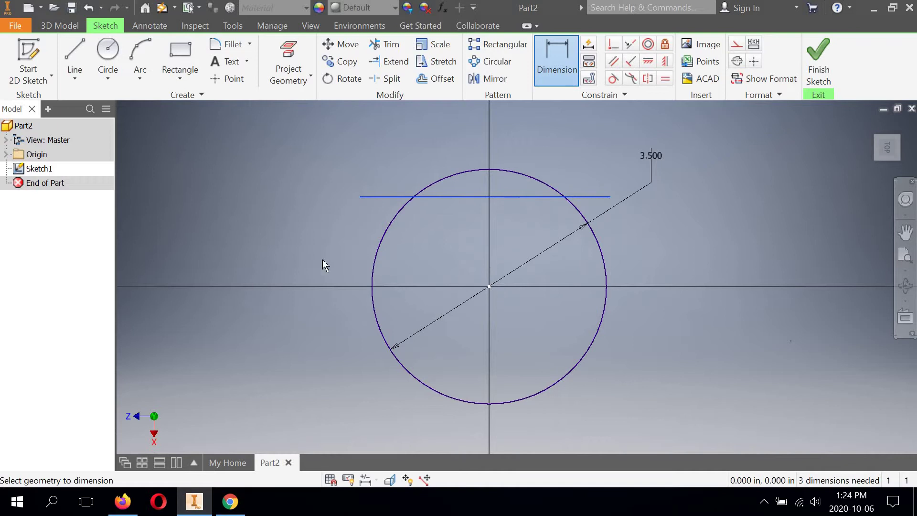
{"action": "left_click", "coordinate": [292, 248]}
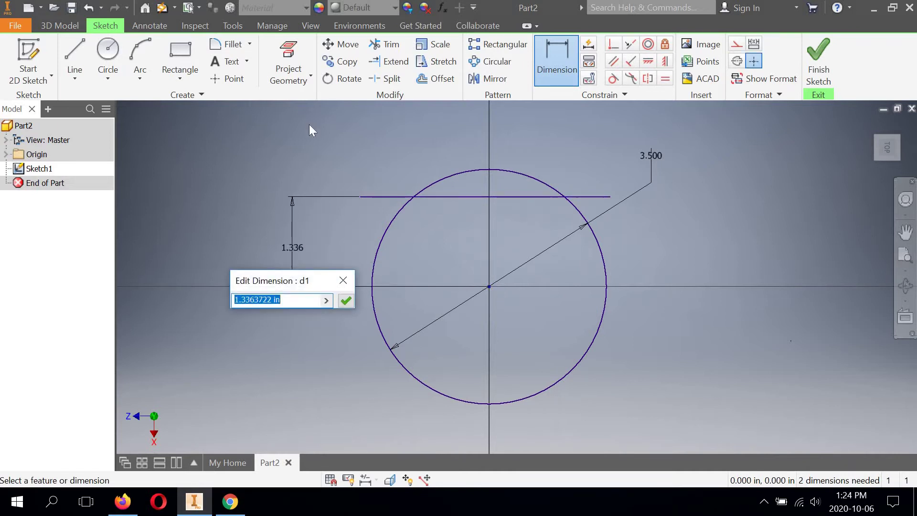
{"action": "type", "text": "1.38"}
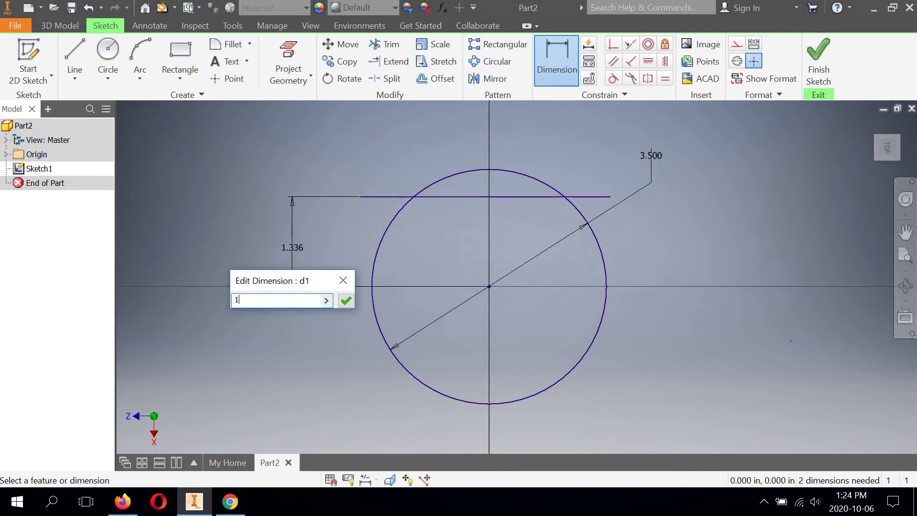
{"action": "left_click", "coordinate": [345, 300]}
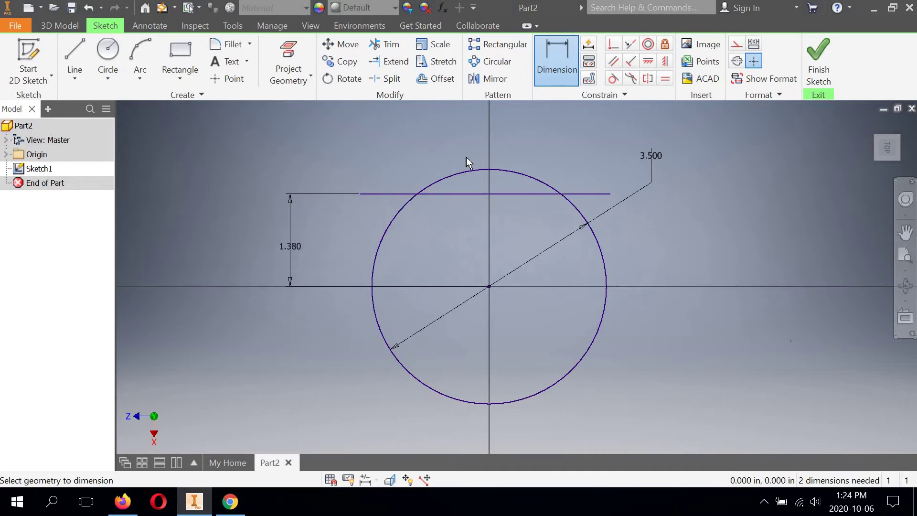
Trim the circle's arc above the horizontal line and both line ends that extend outside the circle.
{"action": "left_click", "coordinate": [391, 45]}
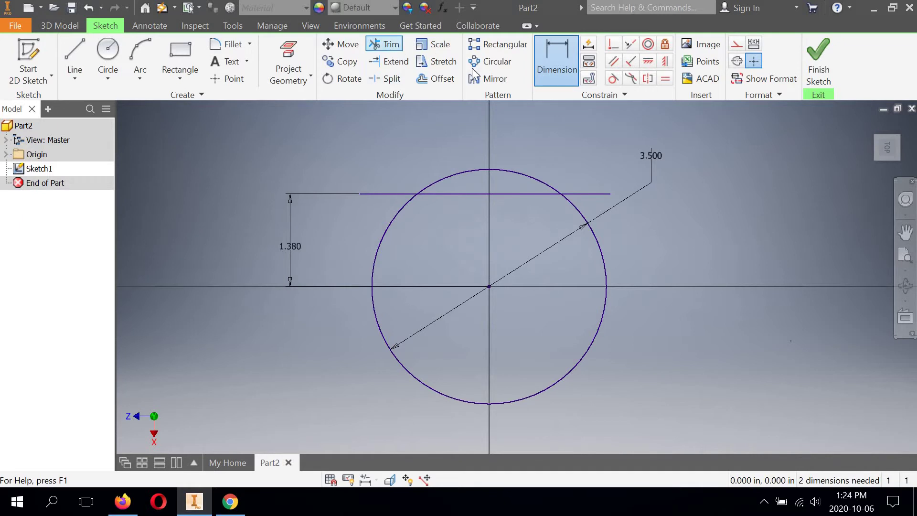
{"action": "left_click", "coordinate": [483, 178]}
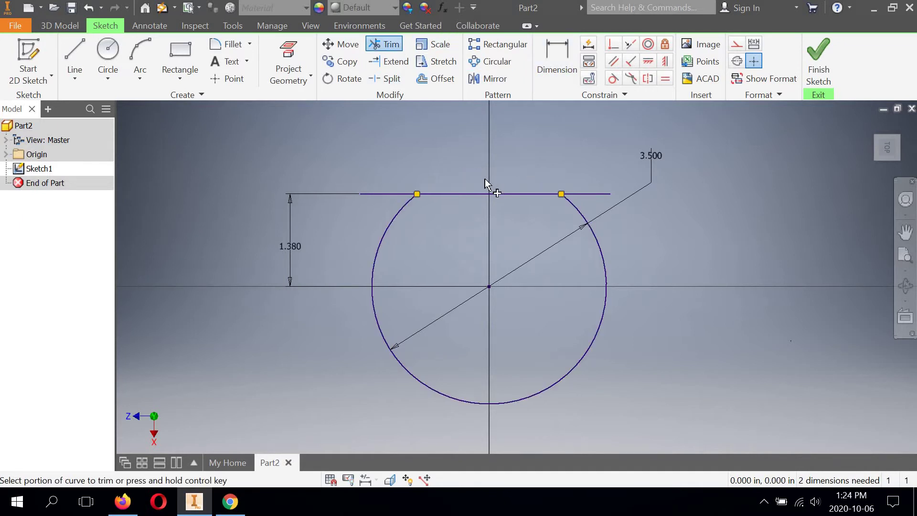
{"action": "left_click", "coordinate": [385, 194]}
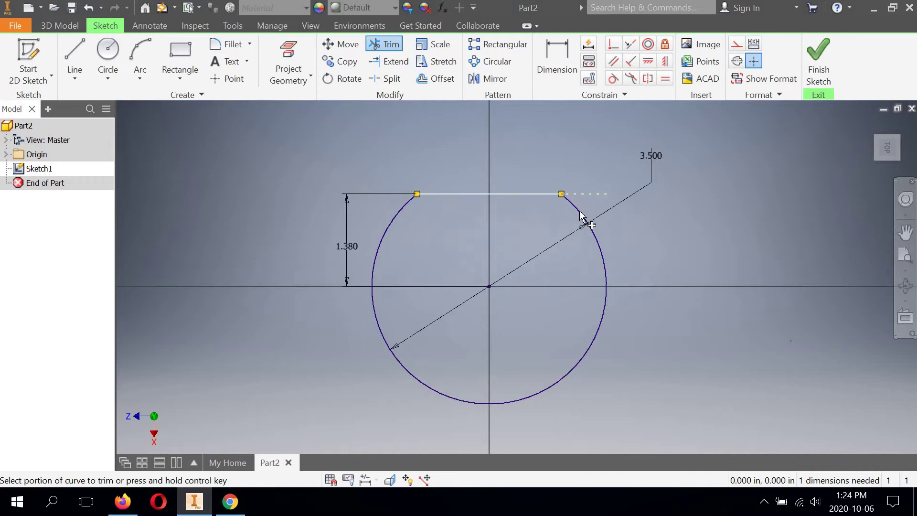
{"action": "left_click", "coordinate": [597, 193]}
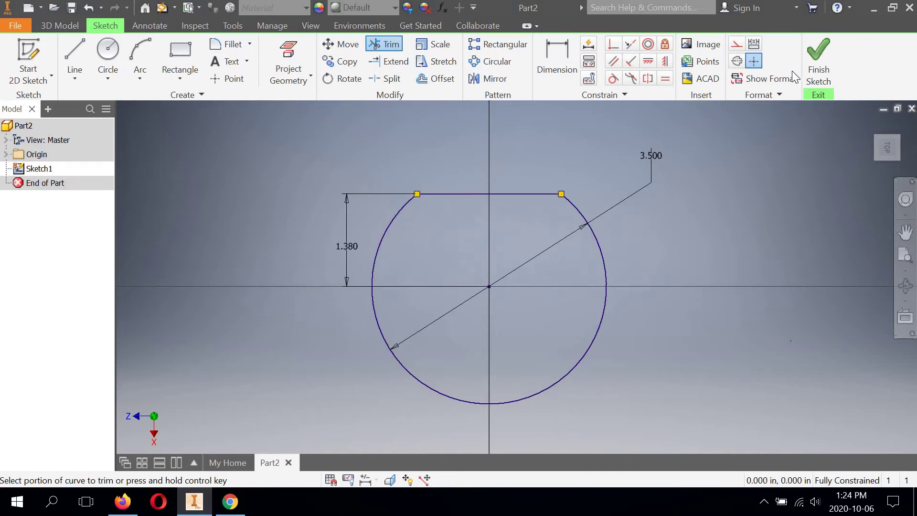
Finish the sketch and extrude the flat-topped circular profile upward by 0.40 in as a new solid.
{"action": "left_click", "coordinate": [812, 60]}
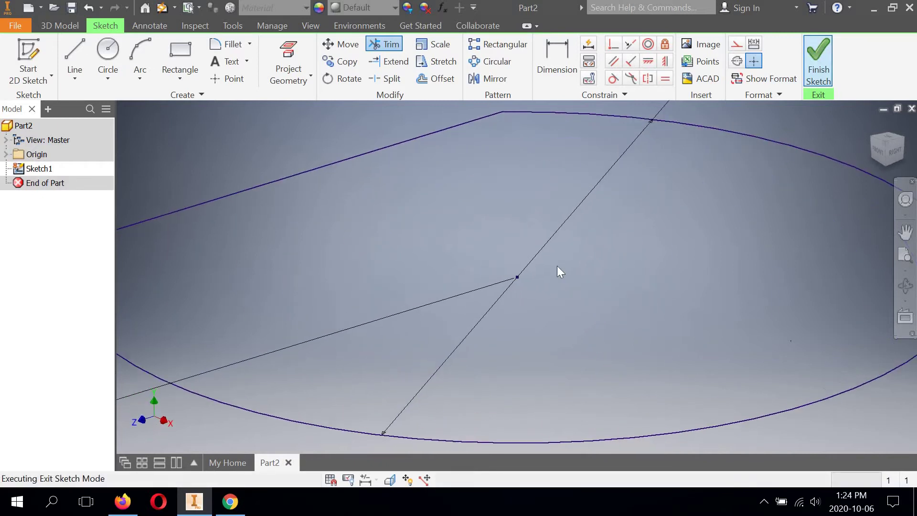
{"action": "left_click", "coordinate": [76, 57]}
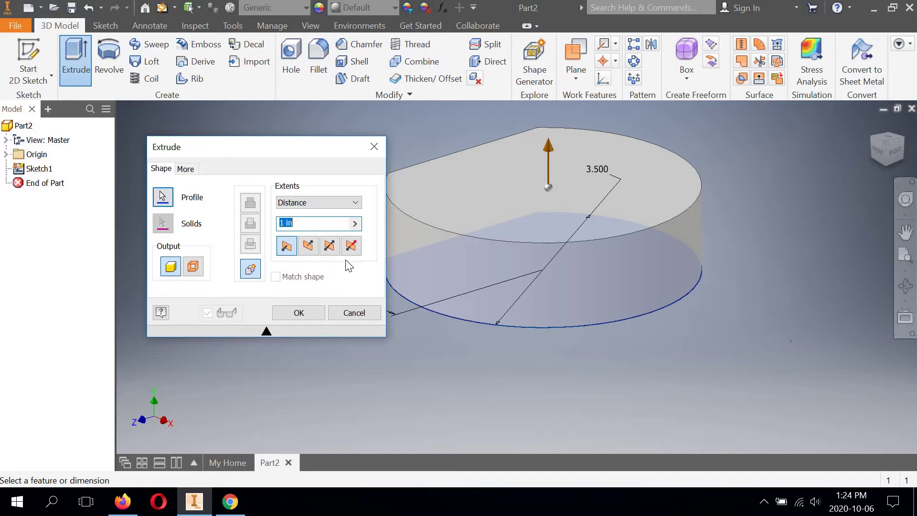
{"action": "type", "text": ".40"}
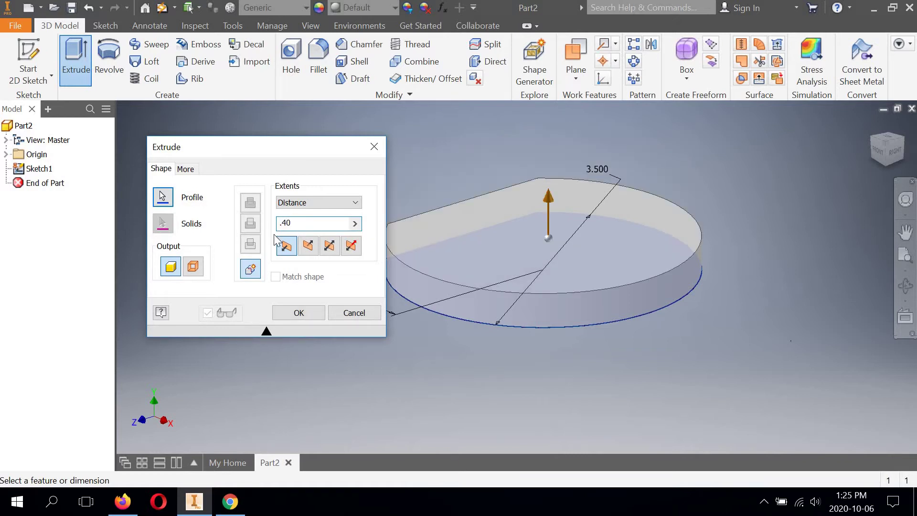
{"action": "left_click", "coordinate": [299, 313]}
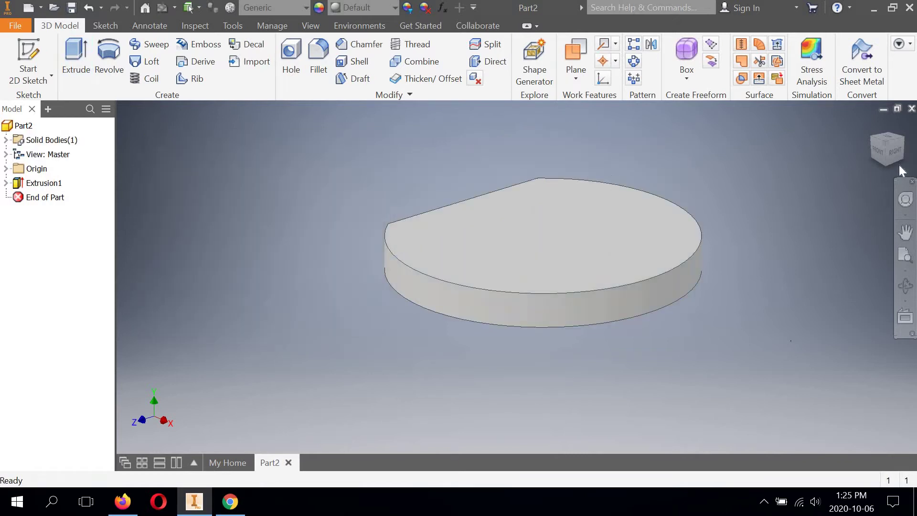
Start a 2D sketch on the top face of the extruded flange, viewed from above.
{"action": "left_click", "coordinate": [895, 156]}
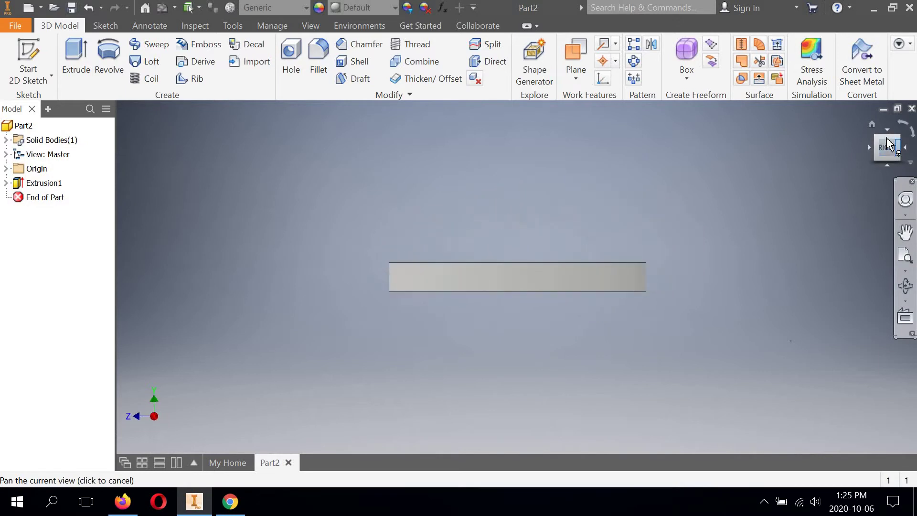
{"action": "left_click", "coordinate": [887, 130]}
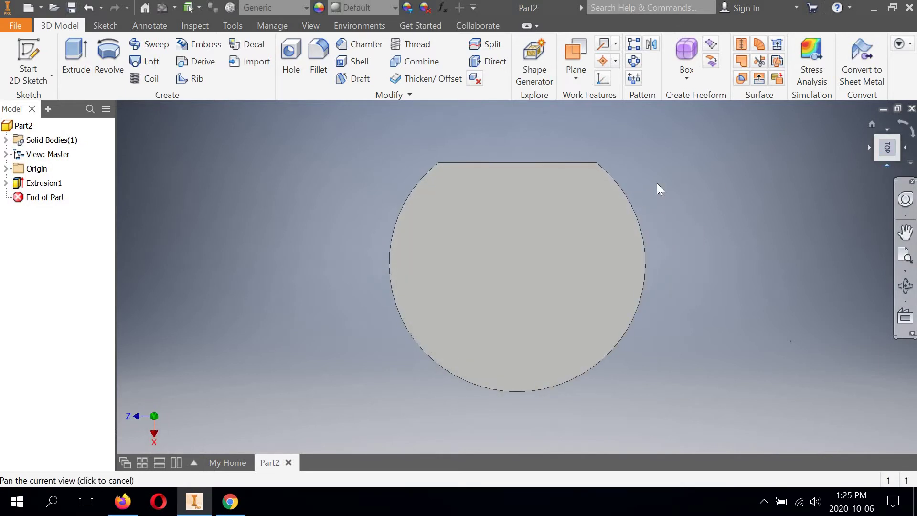
{"action": "middle_click_drag", "start_coordinate": [517, 180], "coordinate": [562, 182]}
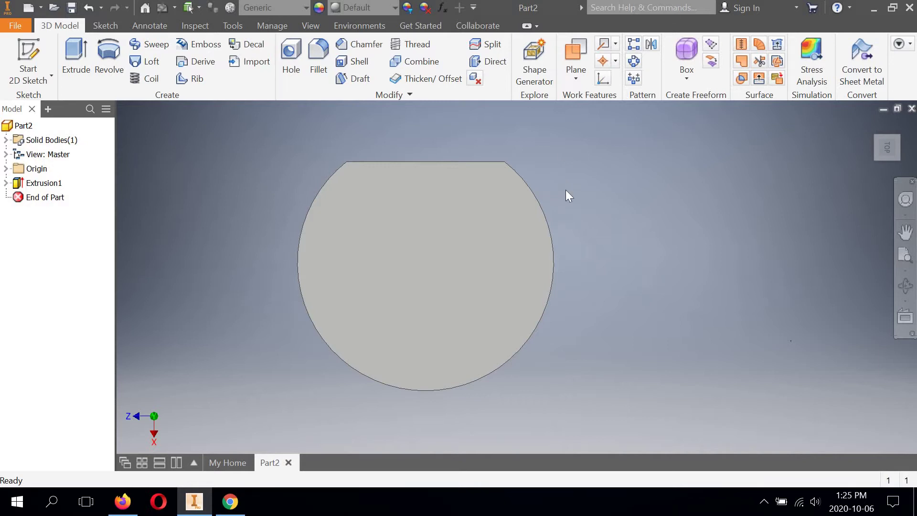
{"action": "middle_click_drag", "start_coordinate": [458, 137], "coordinate": [483, 135]}
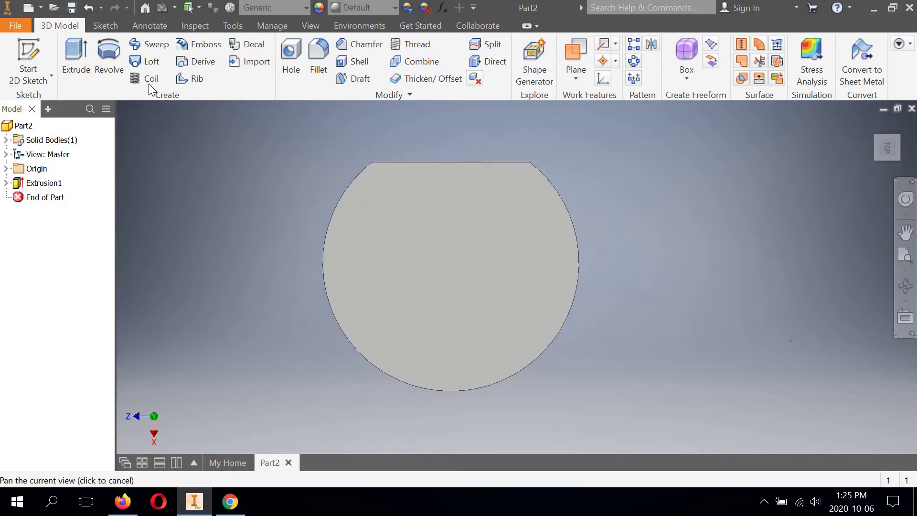
{"action": "left_click", "coordinate": [28, 76]}
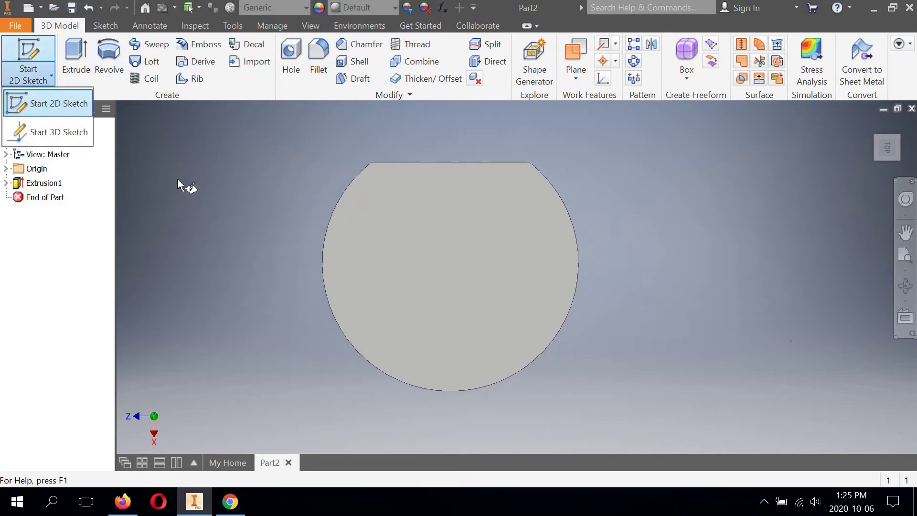
{"action": "left_click", "coordinate": [391, 237]}
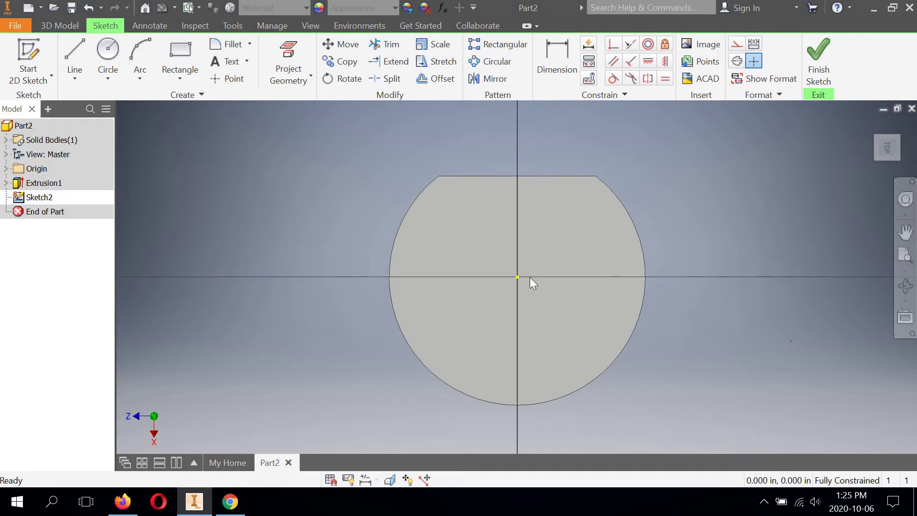
Draw a two-point rectangle about 2.91 in wide and 1.38 in high around the origin on the flange face.
{"action": "middle_click_drag", "start_coordinate": [571, 240], "coordinate": [507, 227]}
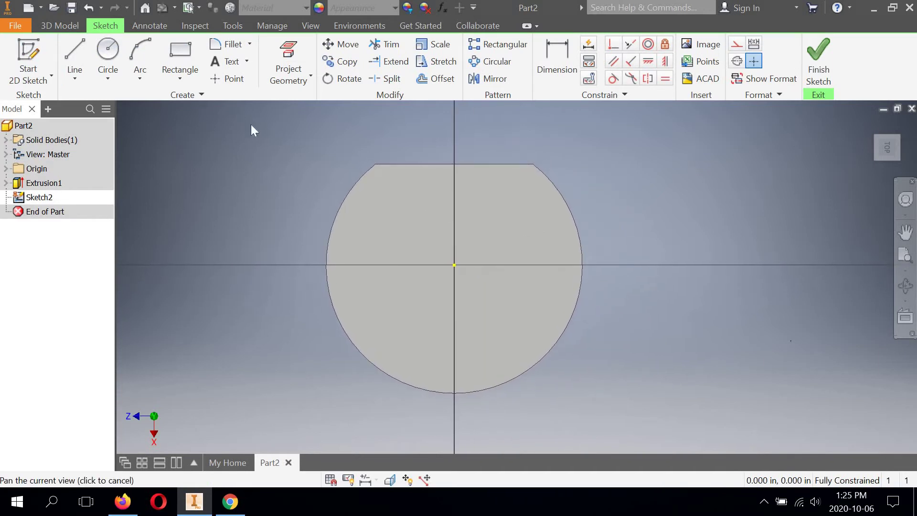
{"action": "left_click", "coordinate": [179, 51]}
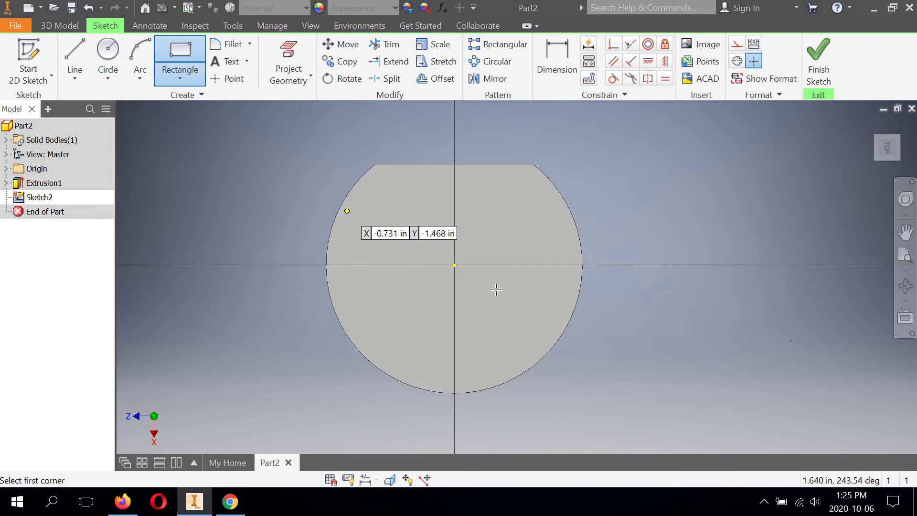
{"action": "left_click", "coordinate": [346, 211]}
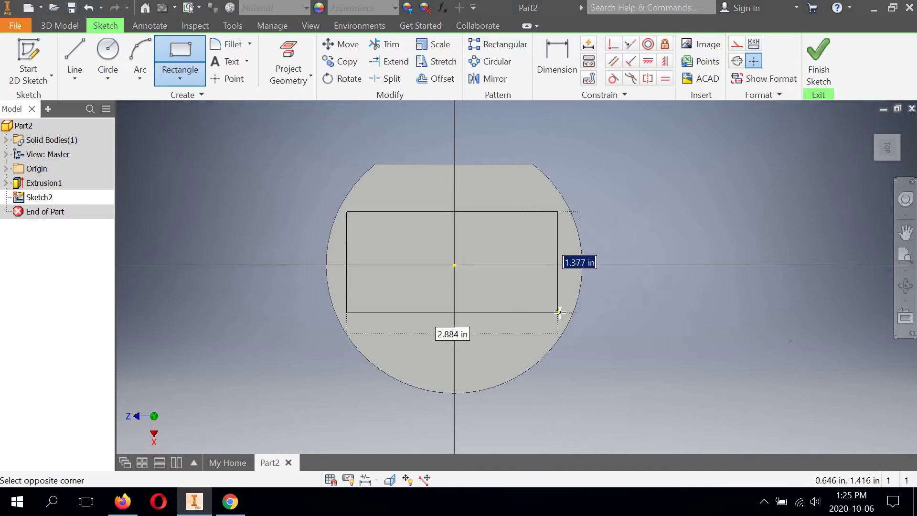
{"action": "left_click", "coordinate": [560, 312]}
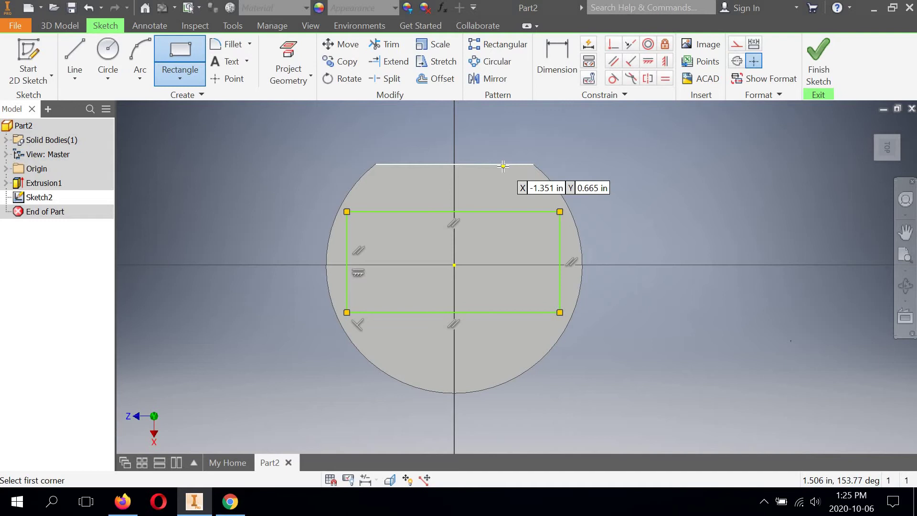
Dimension the distance from the origin to the rectangle's upper edge and set it to 1 in.
{"action": "key", "text": "d"}
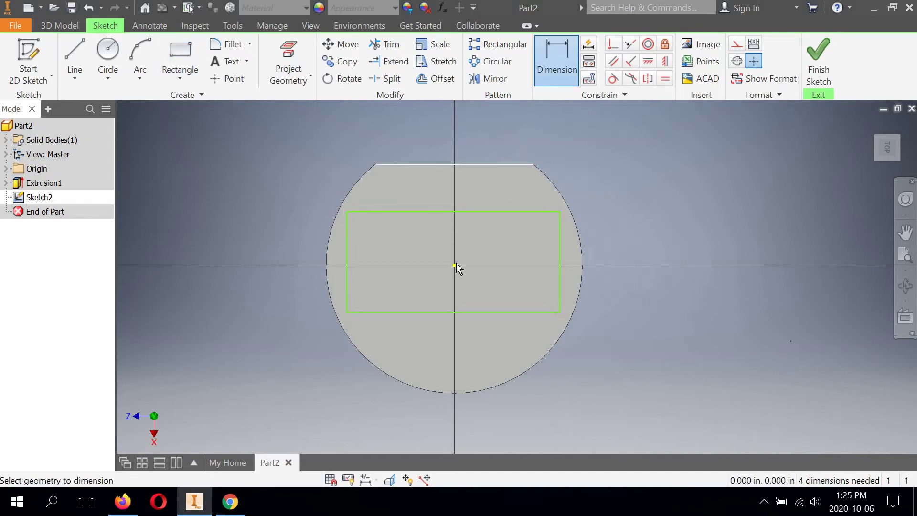
{"action": "left_click", "coordinate": [454, 265]}
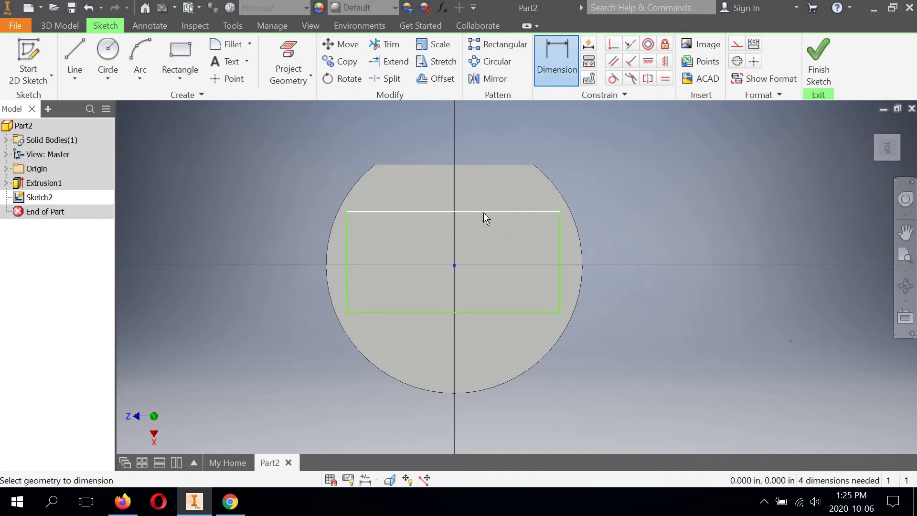
{"action": "left_click", "coordinate": [483, 212]}
{"action": "left_click", "coordinate": [611, 230]}
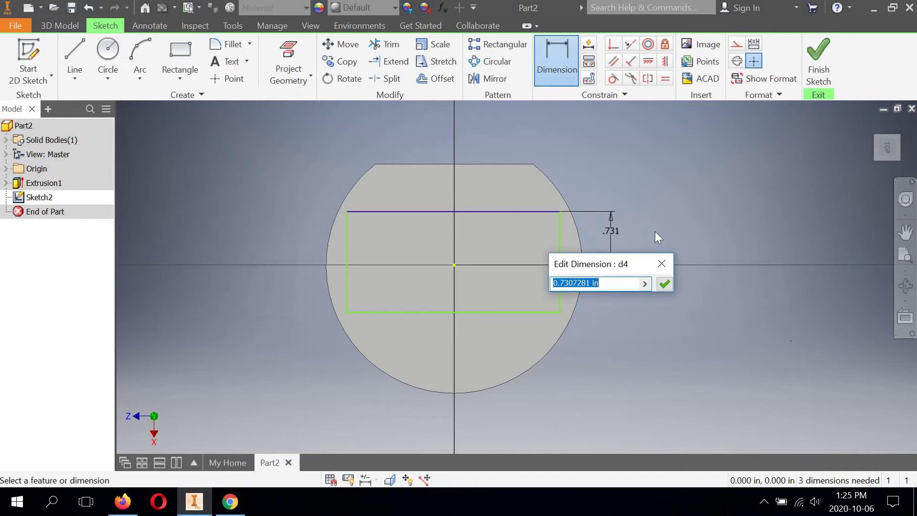
{"action": "type", "text": "1"}
{"action": "key", "text": "Return"}
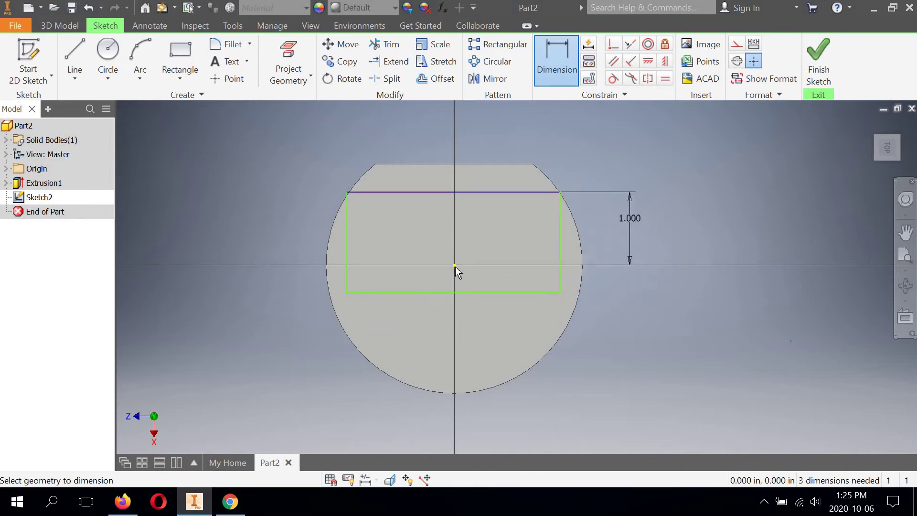
Dimension the distance from the origin to the rectangle's lower edge and set it to 1 in.
{"action": "left_click", "coordinate": [456, 267]}
{"action": "left_click", "coordinate": [469, 293]}
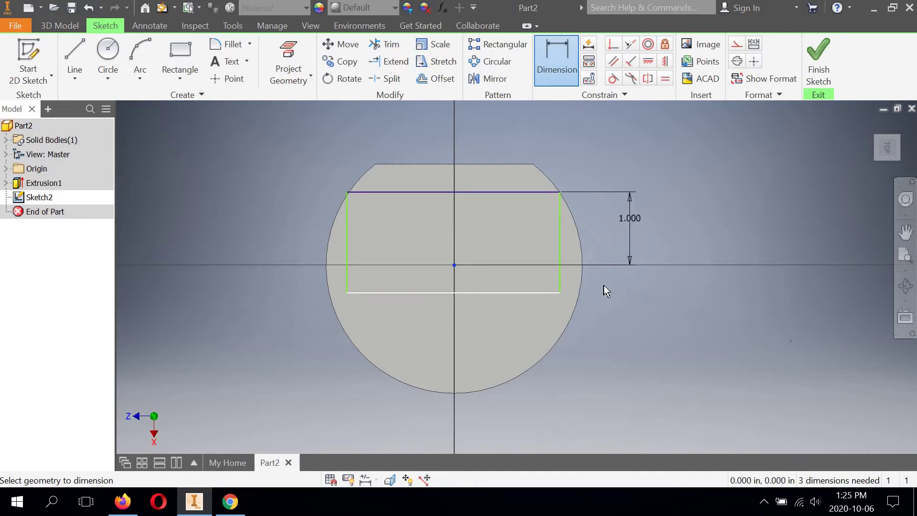
{"action": "left_click", "coordinate": [649, 277]}
{"action": "type", "text": "1"}
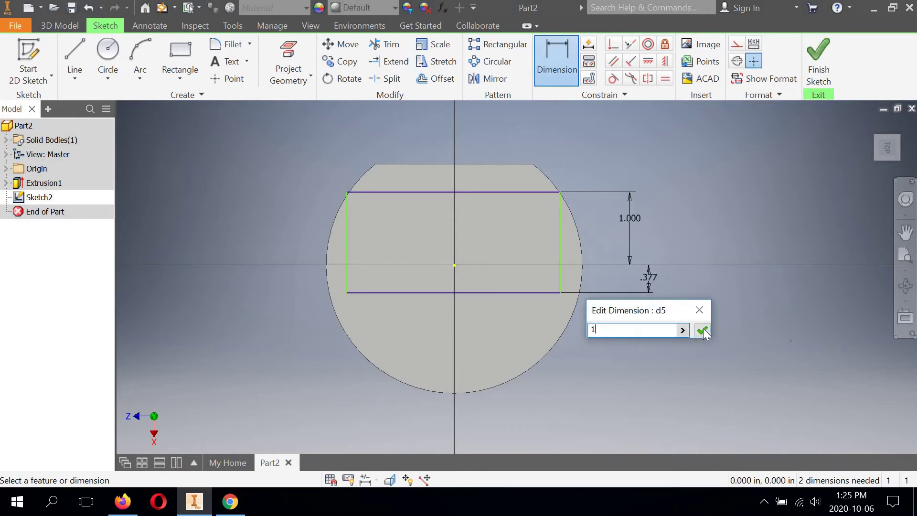
{"action": "left_click", "coordinate": [702, 330]}
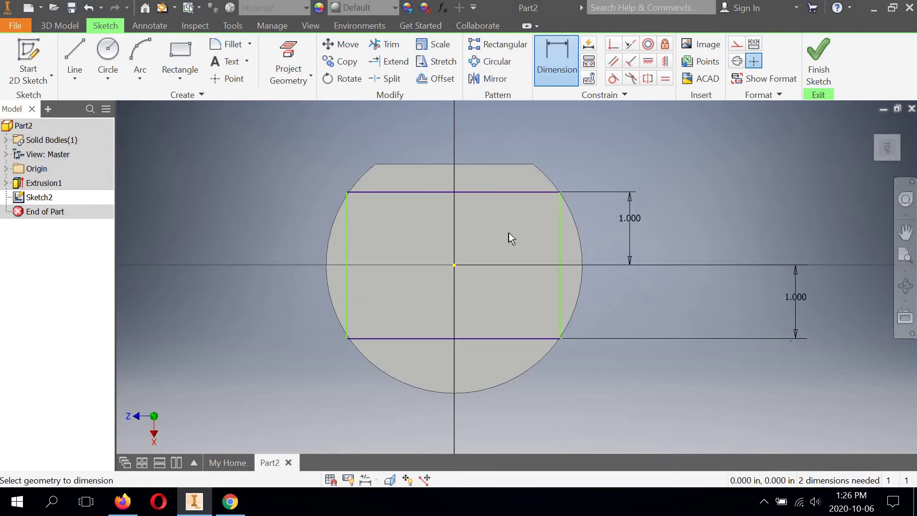
Dimension the distance from the rectangle's right edge to the origin and set it to 3.25/2 in.
{"action": "left_click", "coordinate": [560, 236]}
{"action": "left_click", "coordinate": [468, 266]}
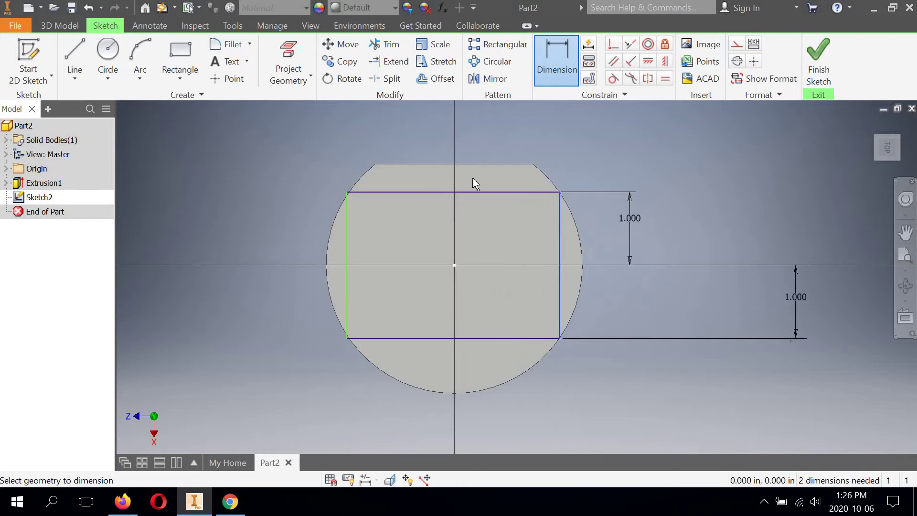
{"action": "left_click", "coordinate": [494, 138]}
{"action": "type", "text": "3."}
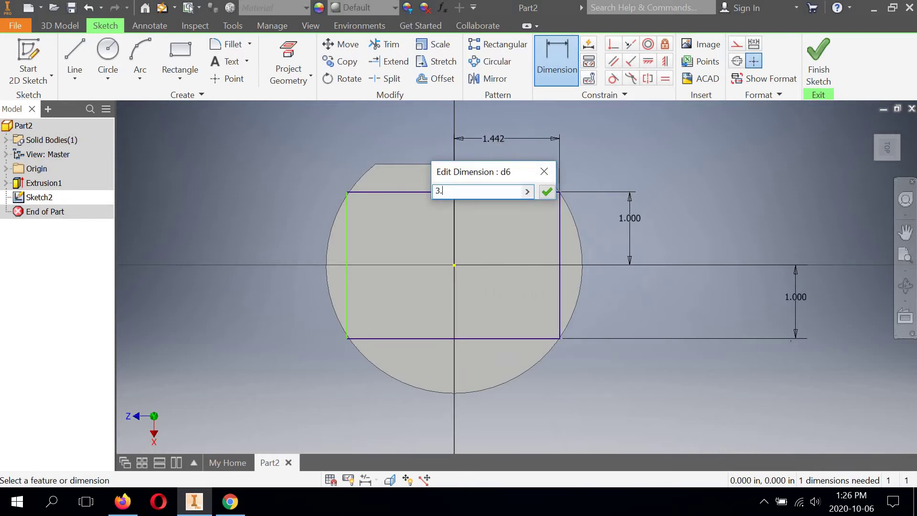
{"action": "type", "text": "25/2"}
{"action": "left_click", "coordinate": [547, 191]}
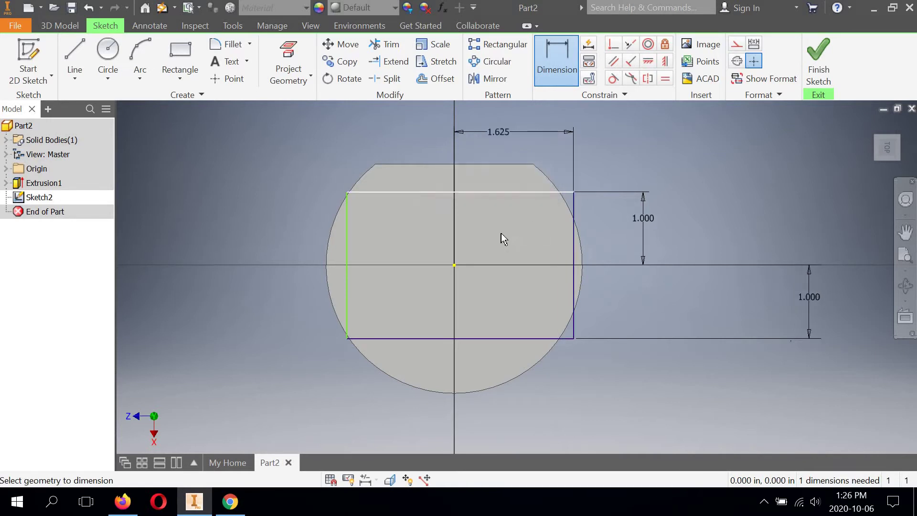
Dimension the distance from the rectangle's left edge to the origin and set it to 3.25/2 in.
{"action": "left_click", "coordinate": [347, 238]}
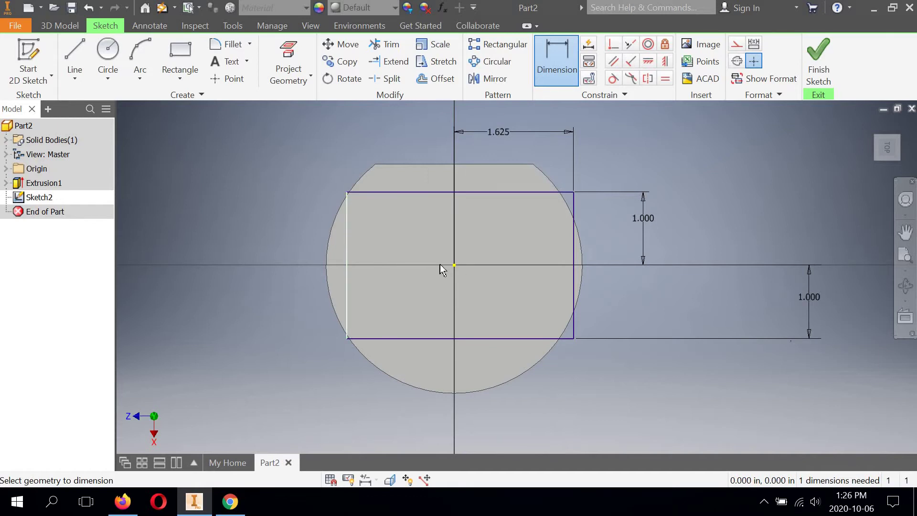
{"action": "left_click", "coordinate": [453, 265]}
{"action": "left_click", "coordinate": [399, 135]}
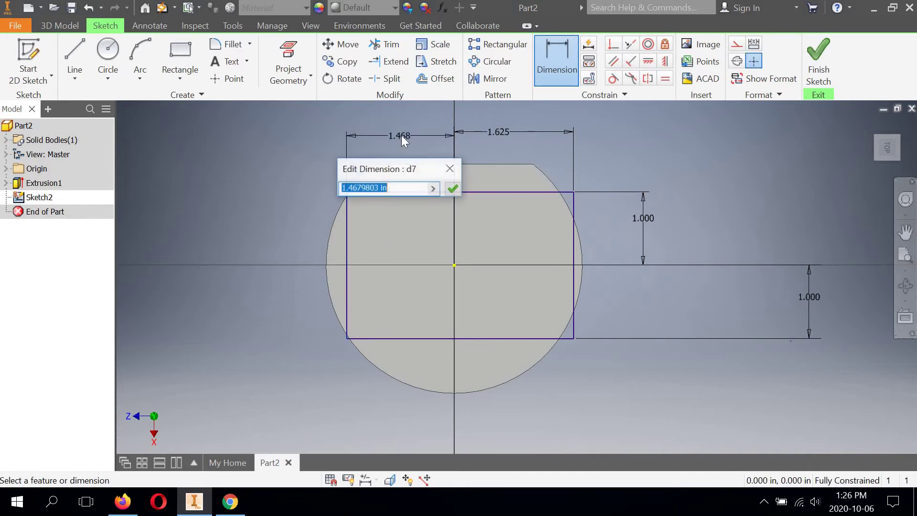
{"action": "type", "text": "3.25/2"}
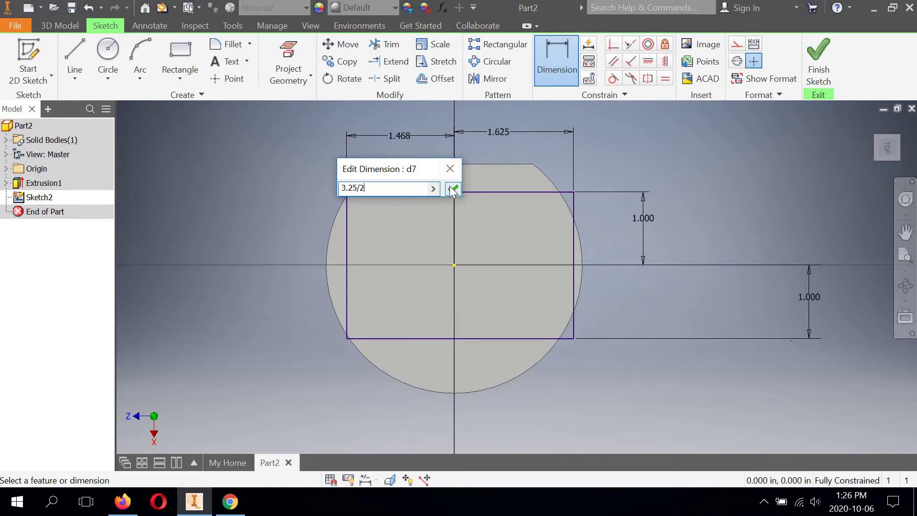
{"action": "left_click", "coordinate": [452, 189]}
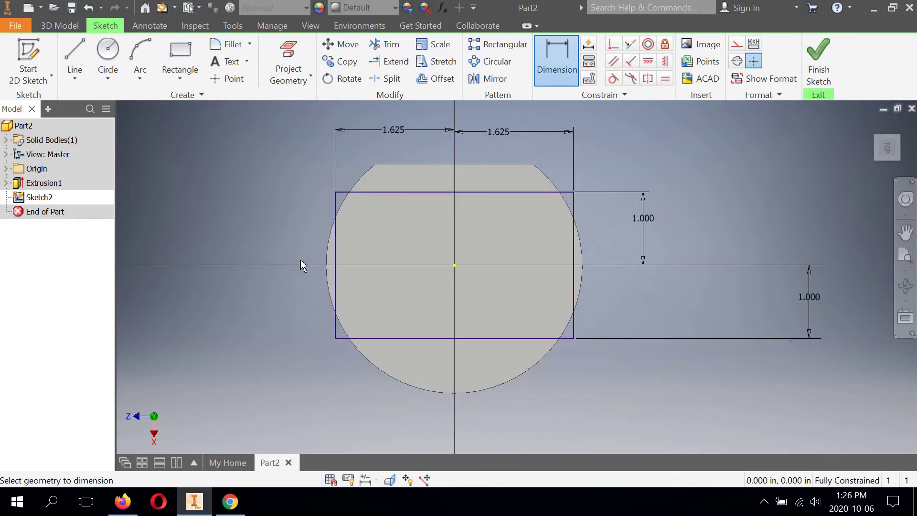
Fillet all four corners of the rectangle with a 0.5 in radius and finish the sketch.
{"action": "left_click", "coordinate": [232, 45]}
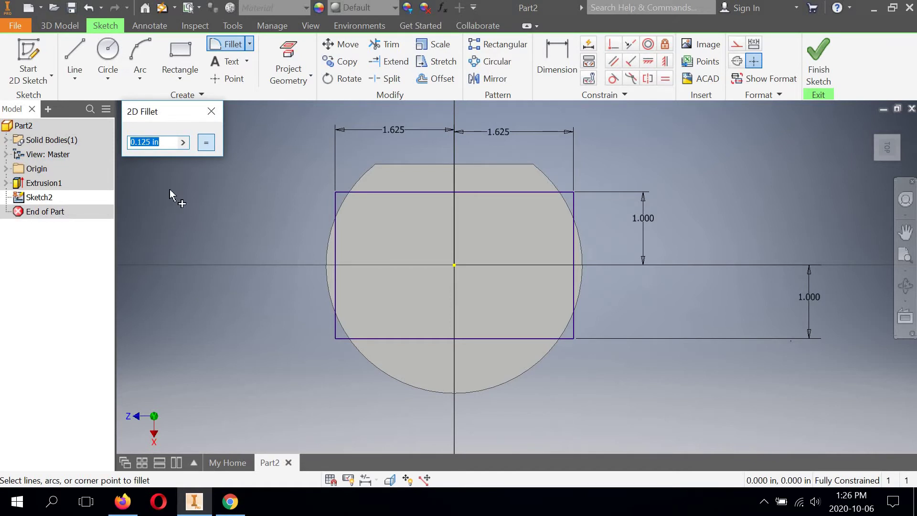
{"action": "type", "text": ".5"}
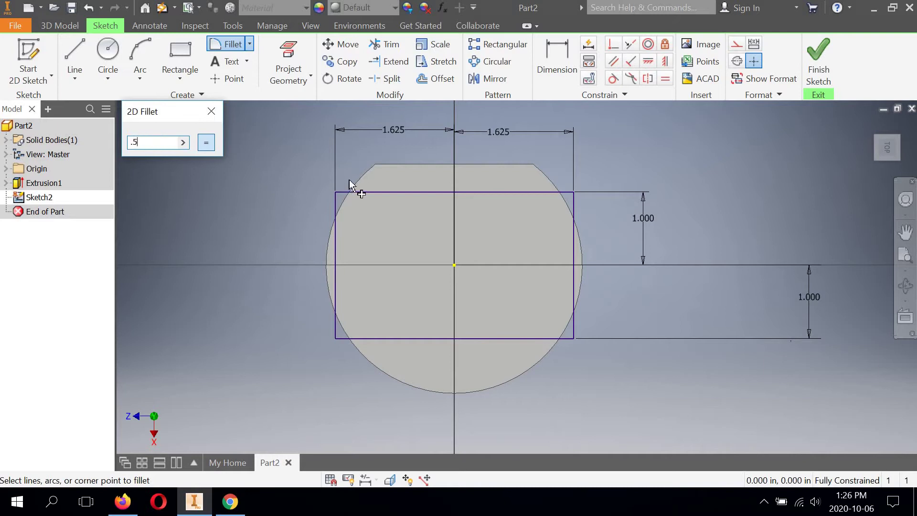
{"action": "left_click", "coordinate": [345, 196]}
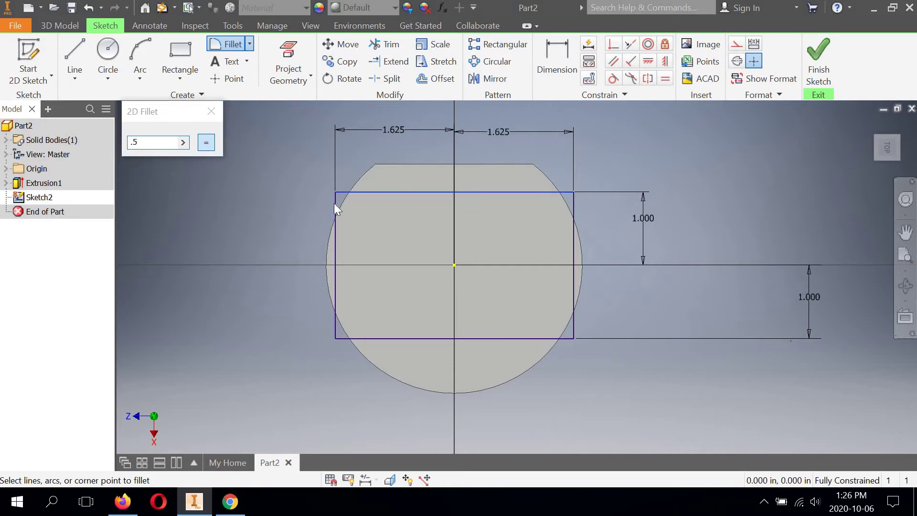
{"action": "left_click", "coordinate": [335, 253]}
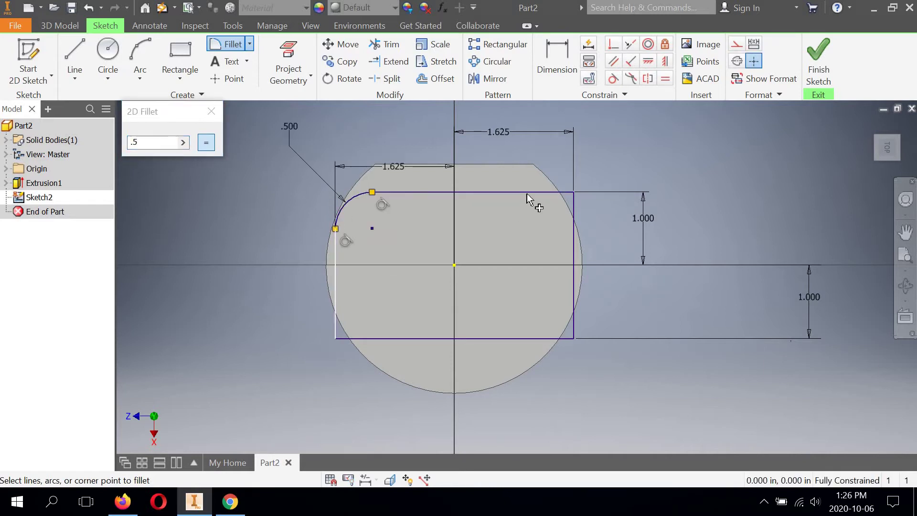
{"action": "left_click", "coordinate": [572, 204]}
{"action": "left_click", "coordinate": [575, 310]}
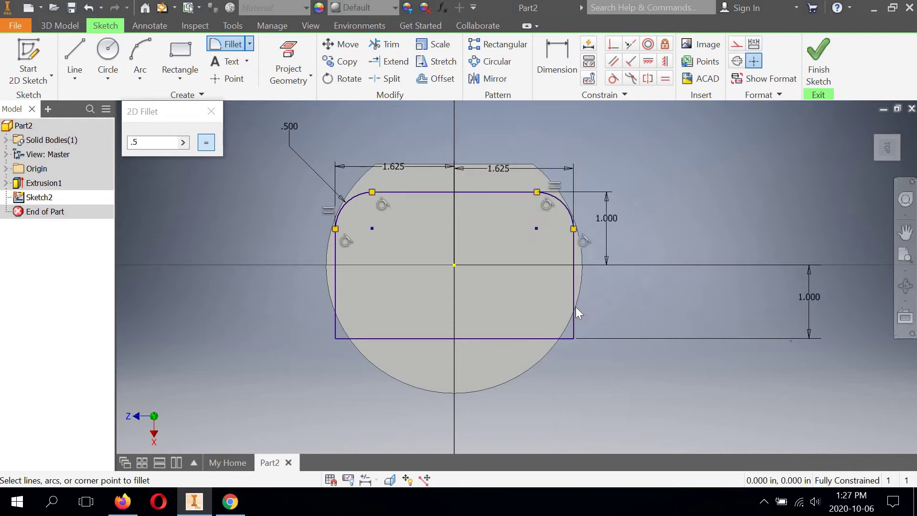
{"action": "left_click", "coordinate": [548, 338]}
{"action": "left_click", "coordinate": [335, 318]}
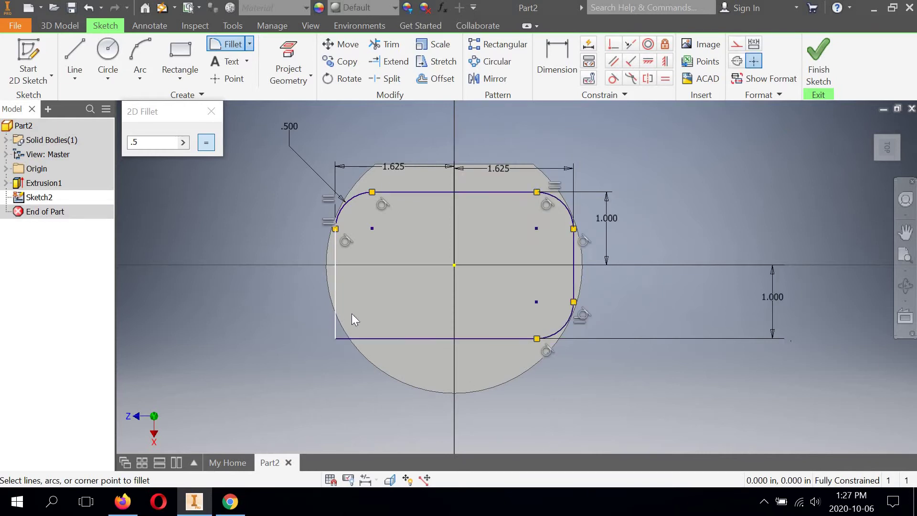
{"action": "left_click", "coordinate": [357, 338]}
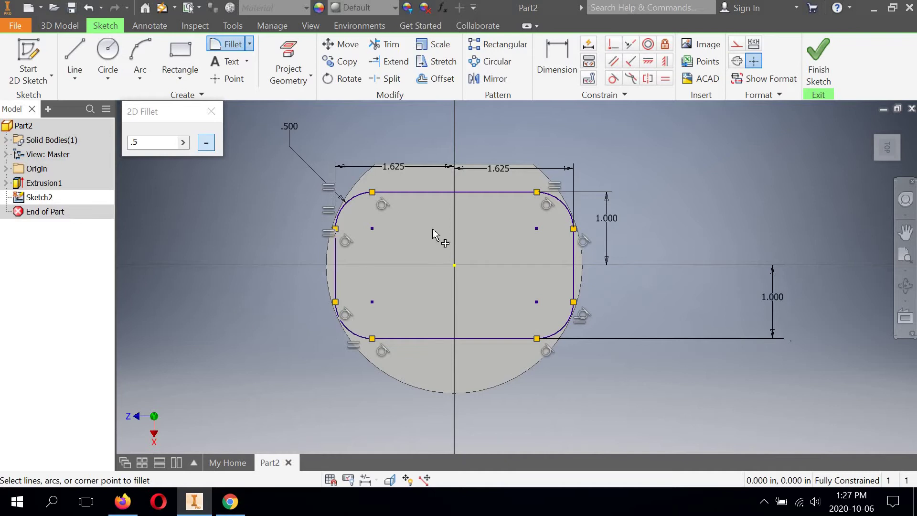
{"action": "left_click", "coordinate": [805, 63]}
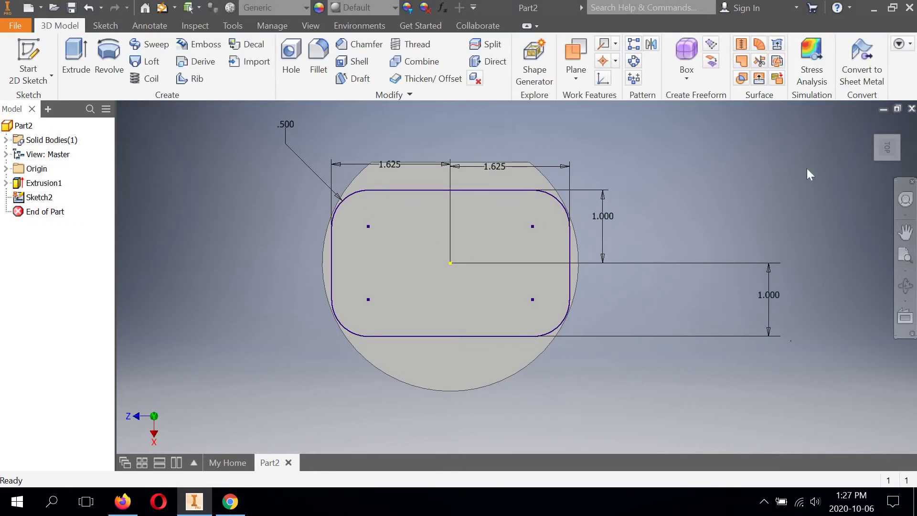
Extrude the rounded rectangle upward from the flange by a distance of 3.65-.40 in.
{"action": "left_click", "coordinate": [76, 53]}
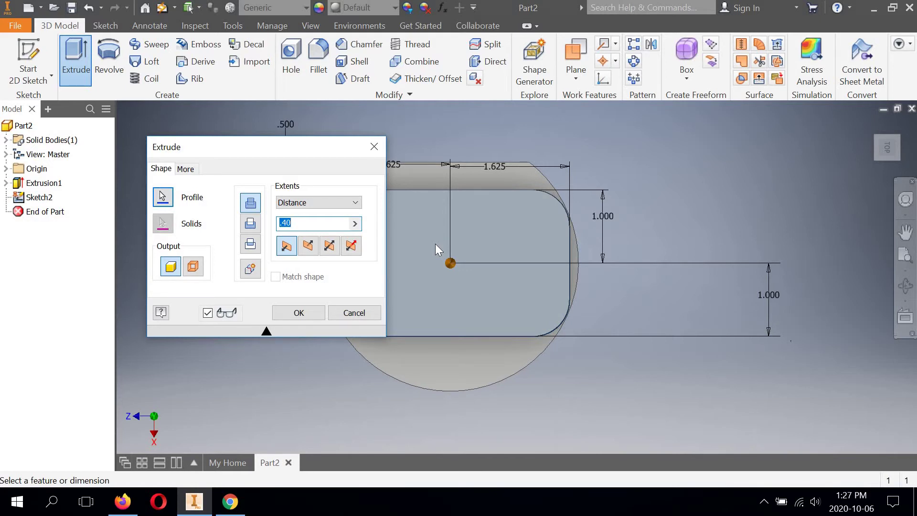
{"action": "type", "text": ".65"}
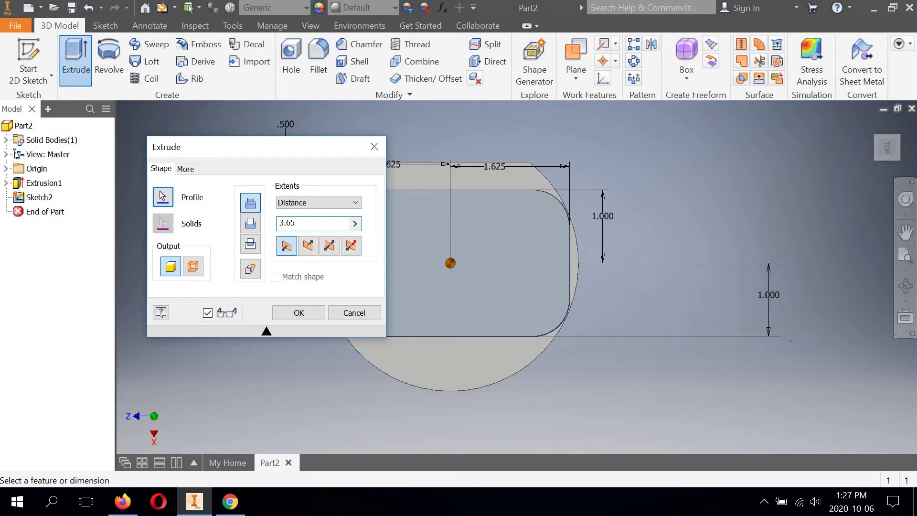
{"action": "type", "text": "-"}
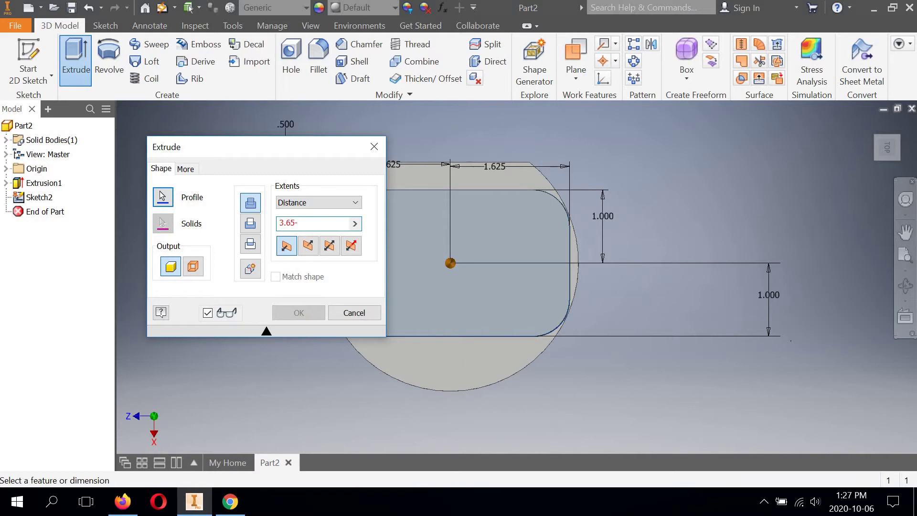
{"action": "type", "text": ".4"}
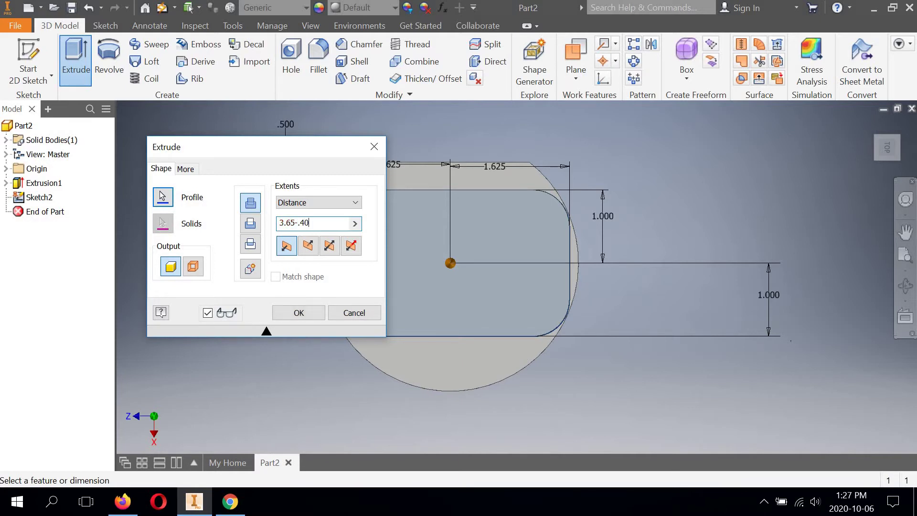
{"action": "left_click", "coordinate": [299, 314]}
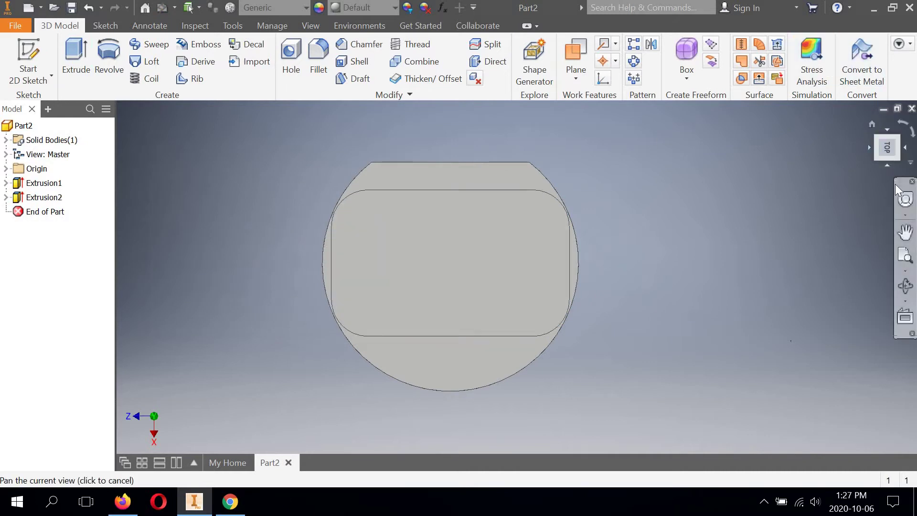
Start a new 2D sketch on the top face of the rounded block.
{"action": "left_click", "coordinate": [906, 288]}
{"action": "left_click_drag", "start_coordinate": [481, 230], "coordinate": [475, 205]}
{"action": "right_click", "coordinate": [597, 146]}
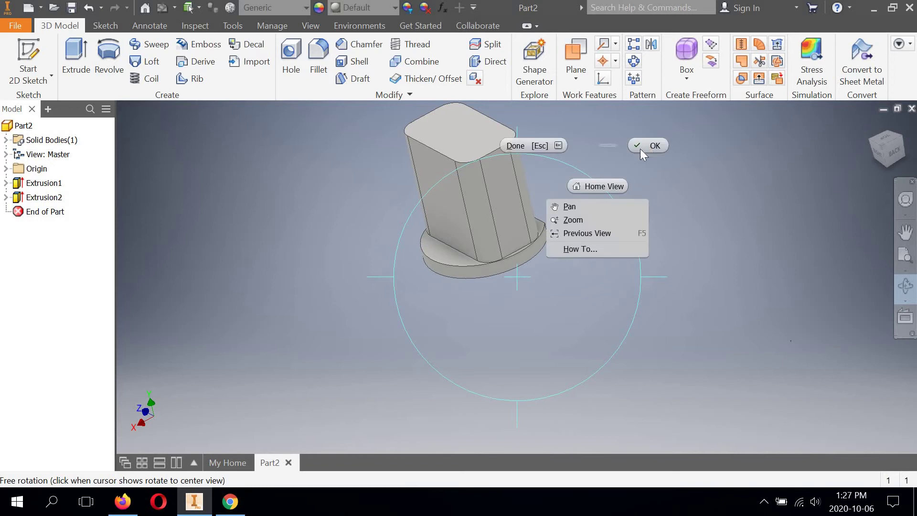
{"action": "left_click", "coordinate": [641, 148]}
{"action": "left_click", "coordinate": [29, 79]}
{"action": "left_click", "coordinate": [38, 110]}
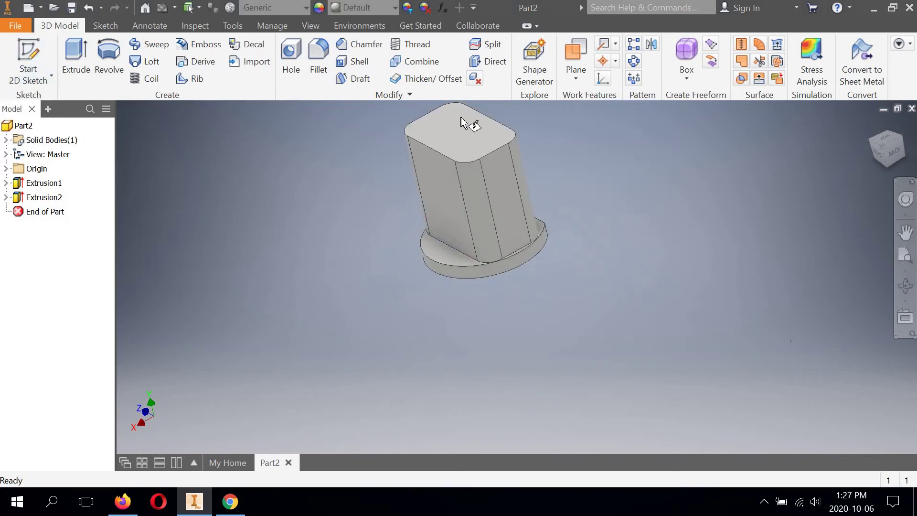
{"action": "left_click", "coordinate": [460, 121]}
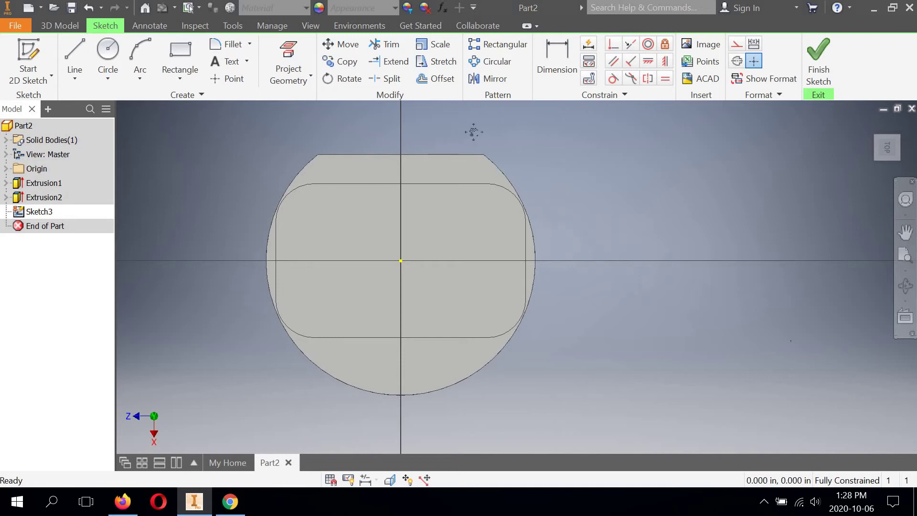
{"action": "middle_click_drag", "start_coordinate": [474, 132], "coordinate": [494, 127]}
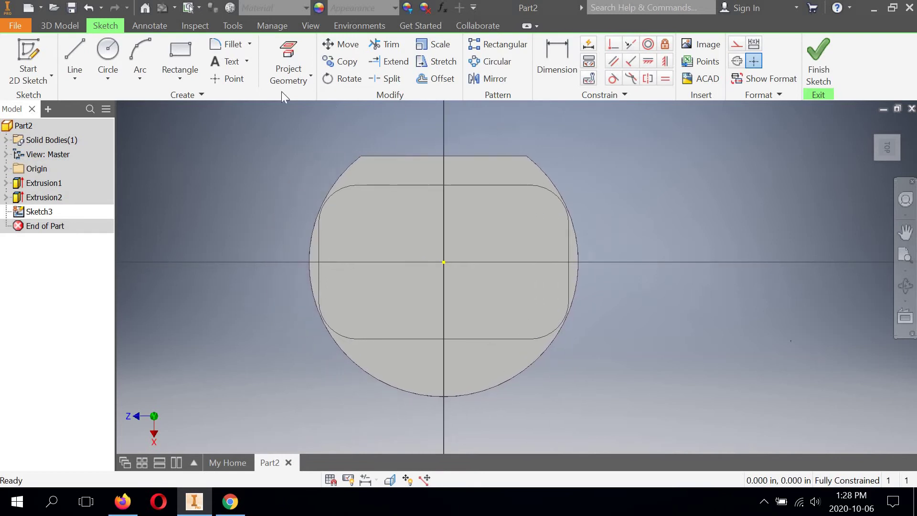
Draw a circle centred on the origin of the block's top face and set its diameter to 1.25 in.
{"action": "left_click", "coordinate": [104, 49]}
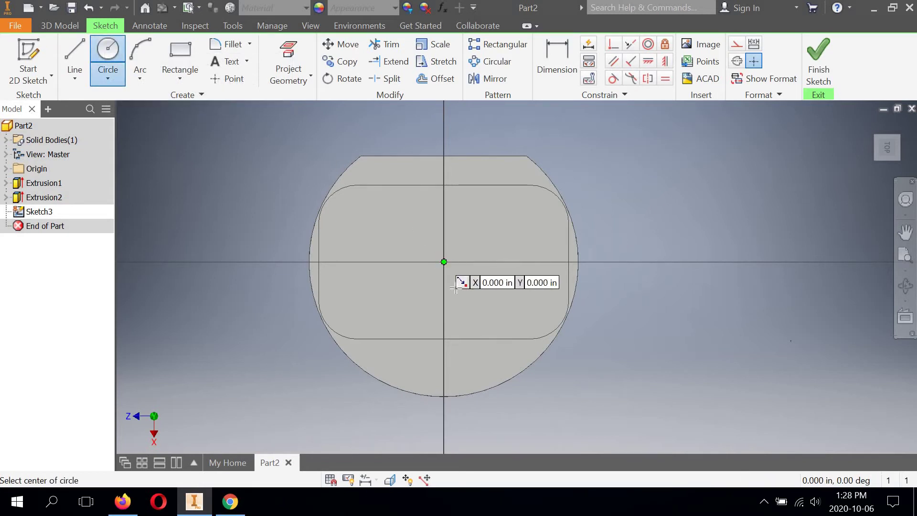
{"action": "left_click", "coordinate": [444, 262]}
{"action": "left_click", "coordinate": [466, 311]}
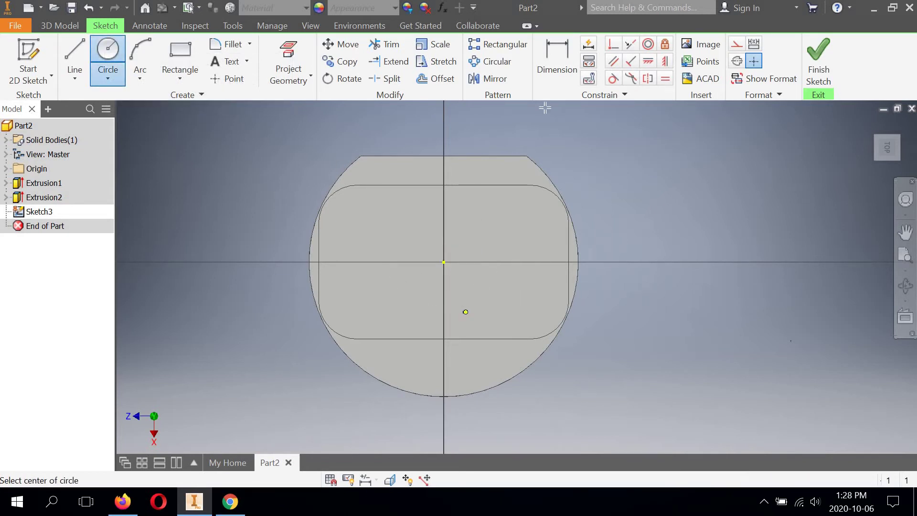
{"action": "left_click", "coordinate": [557, 49]}
{"action": "left_click", "coordinate": [473, 214]}
{"action": "left_click", "coordinate": [620, 211]}
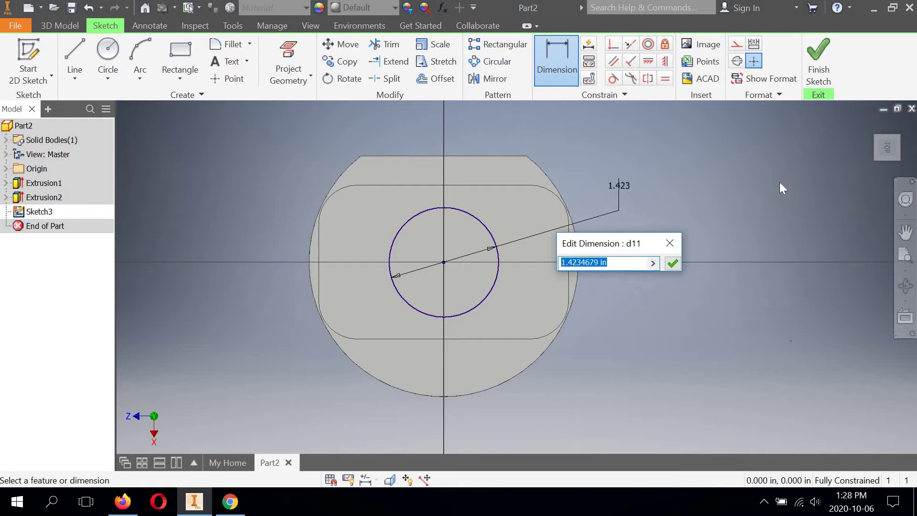
{"action": "type", "text": "1.25"}
{"action": "left_click", "coordinate": [673, 262]}
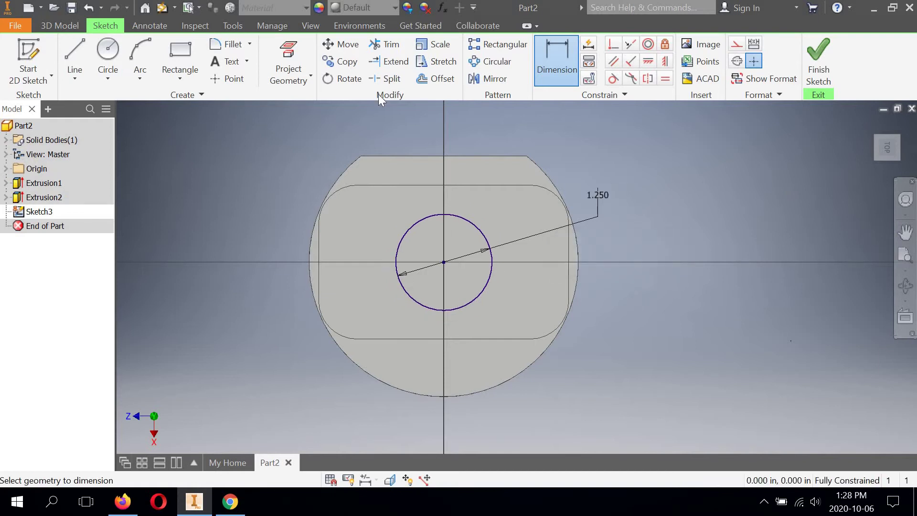
Draw four circles about 0.4 to 0.5 in in diameter, one near each corner of the block's top face.
{"action": "left_click", "coordinate": [107, 54]}
{"action": "left_click", "coordinate": [355, 213]}
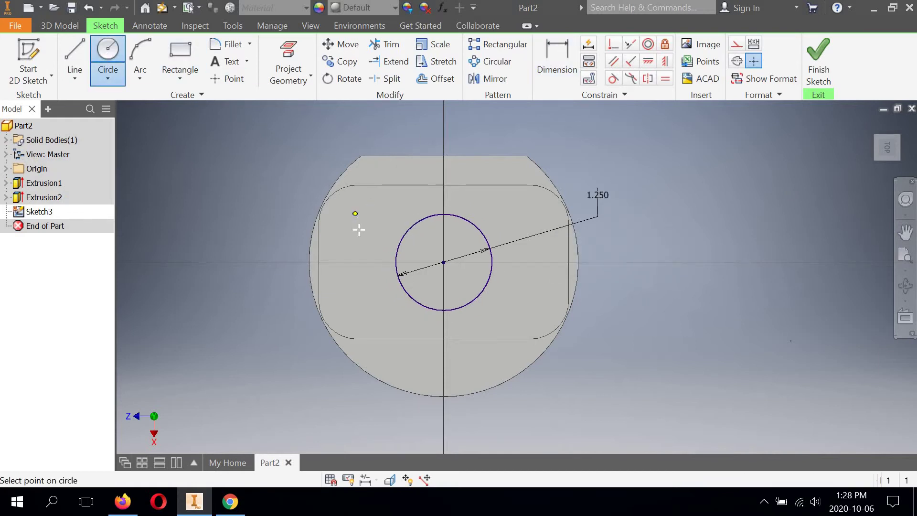
{"action": "left_click", "coordinate": [365, 225]}
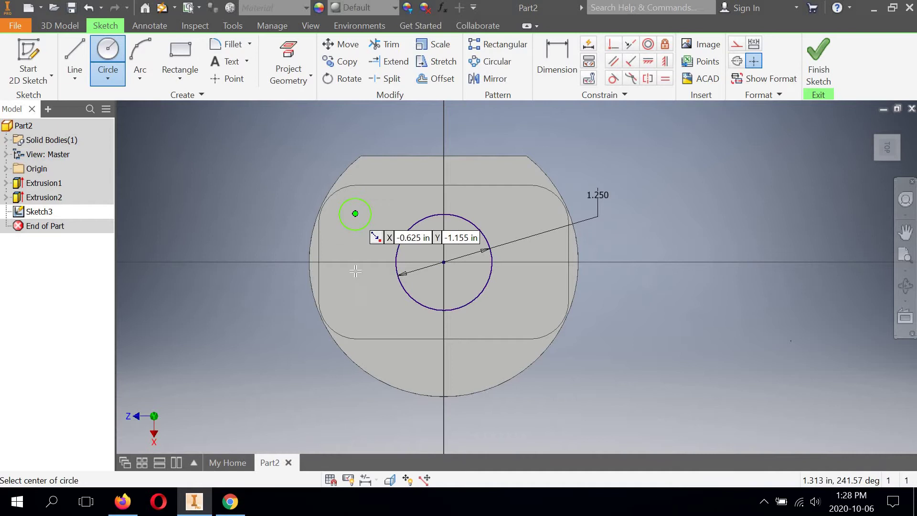
{"action": "left_click", "coordinate": [354, 301]}
{"action": "key", "text": "Return"}
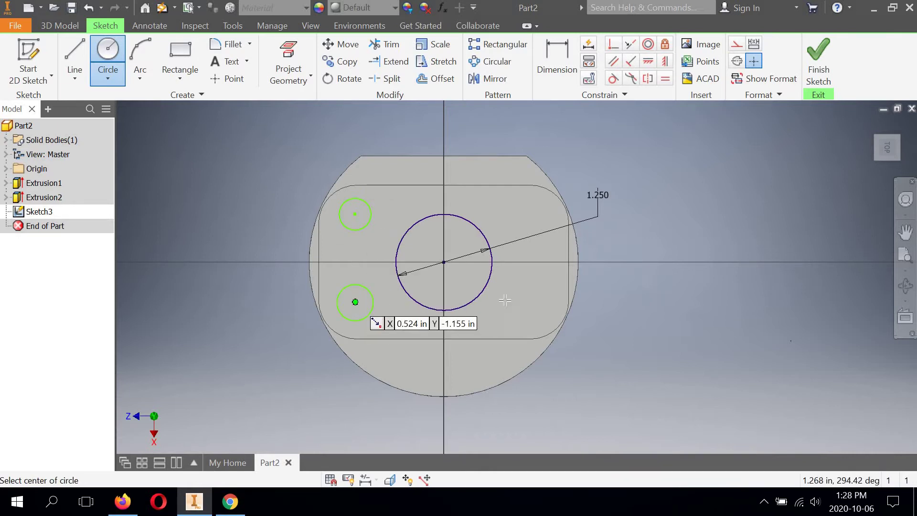
{"action": "left_click", "coordinate": [535, 303]}
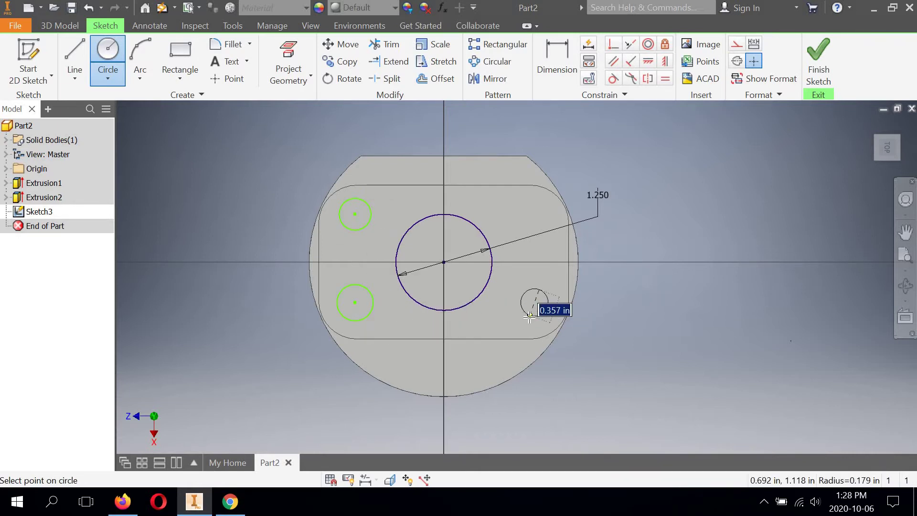
{"action": "key", "text": "Return"}
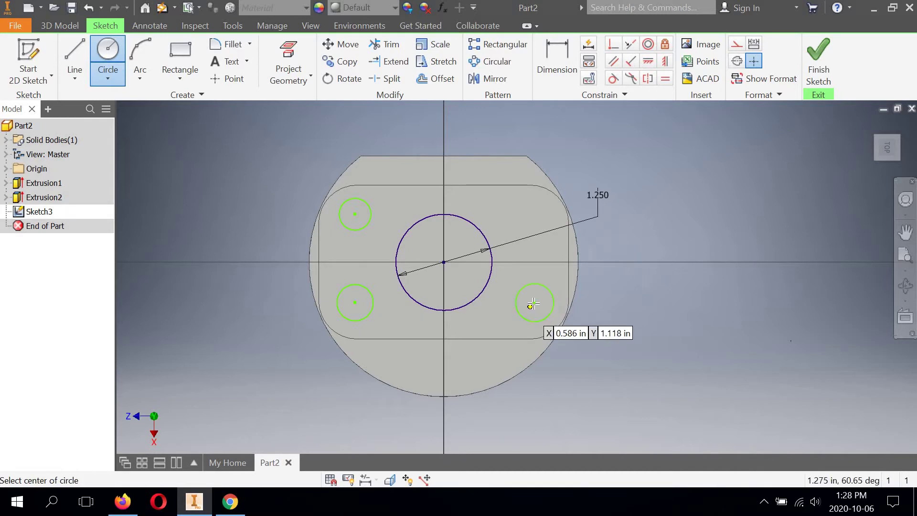
{"action": "left_click", "coordinate": [535, 213]}
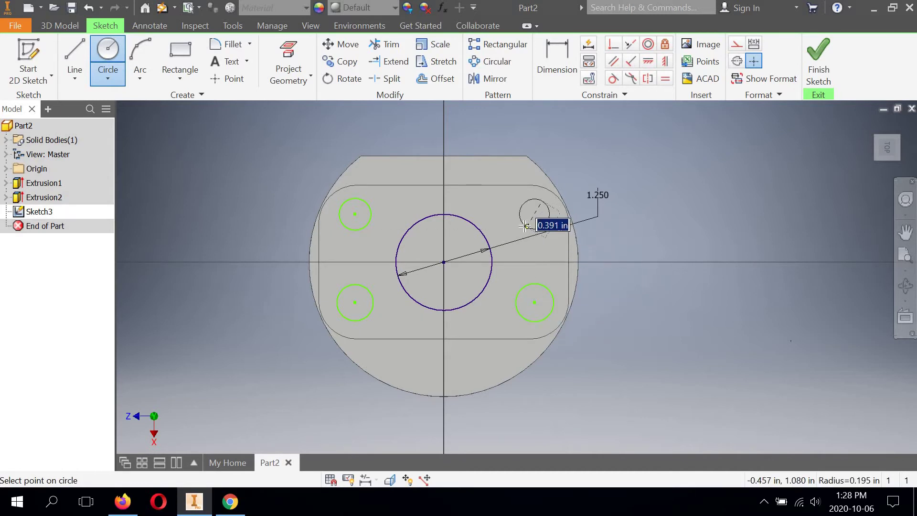
{"action": "key", "text": "Return"}
Dimension the upper-right corner circle and set its diameter to 0.5 in.
{"action": "left_click", "coordinate": [549, 62]}
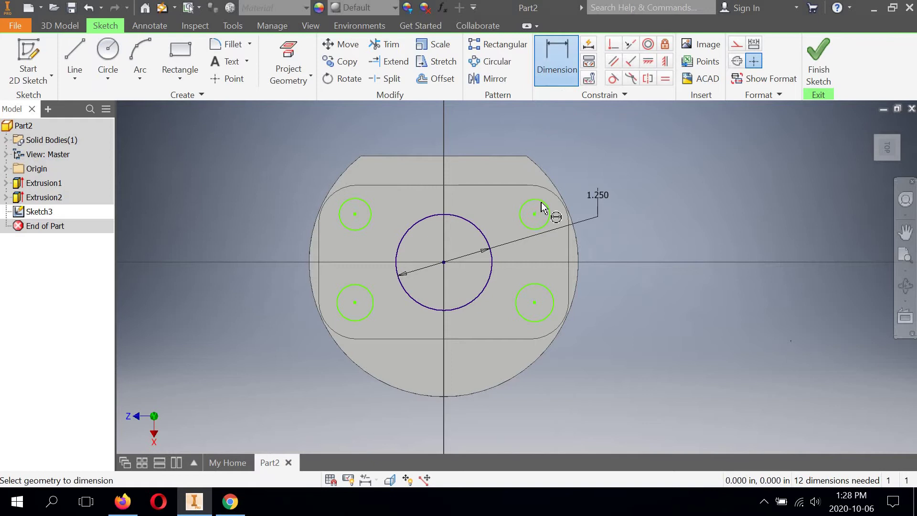
{"action": "left_click", "coordinate": [603, 141]}
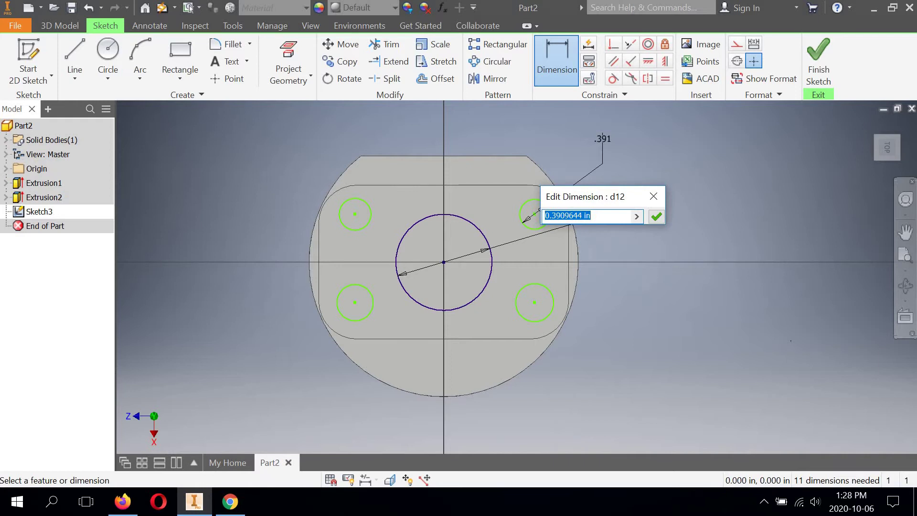
{"action": "type", "text": ".5"}
{"action": "left_click", "coordinate": [656, 218]}
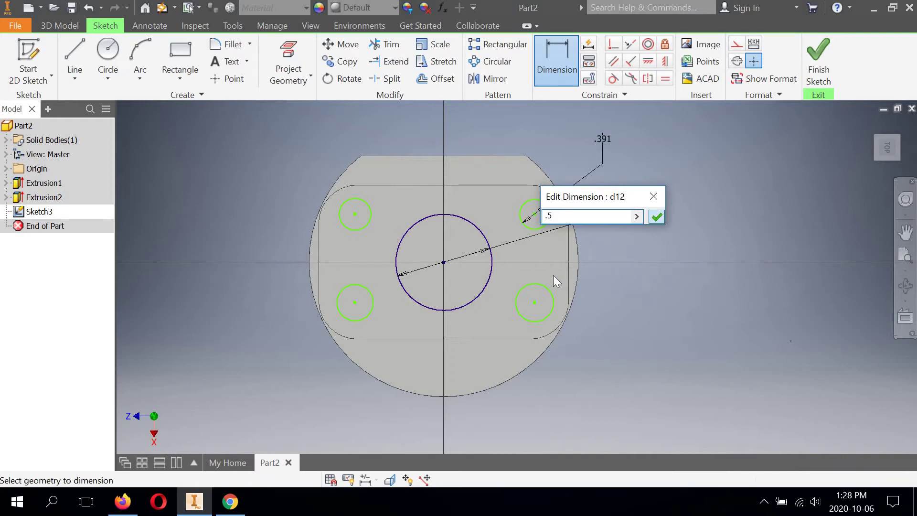
Dimension the lower-right and lower-left corner circles and set each diameter to 0.5 in.
{"action": "left_click", "coordinate": [548, 290]}
{"action": "left_click", "coordinate": [625, 331]}
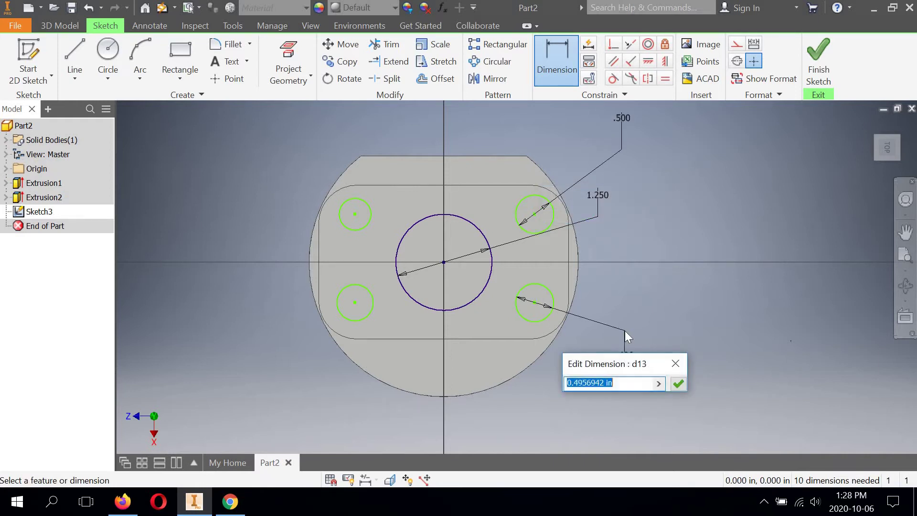
{"action": "type", "text": ".5"}
{"action": "left_click", "coordinate": [678, 383]}
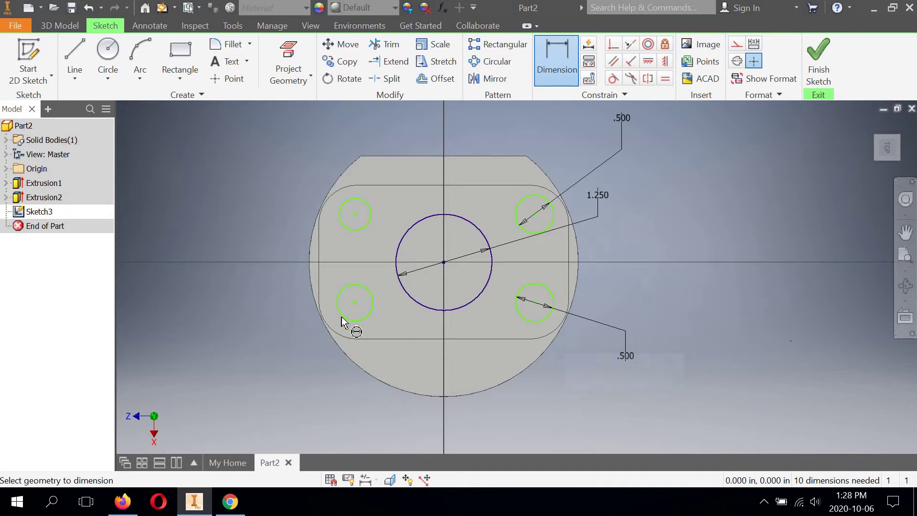
{"action": "left_click", "coordinate": [344, 319]}
{"action": "left_click", "coordinate": [279, 336]}
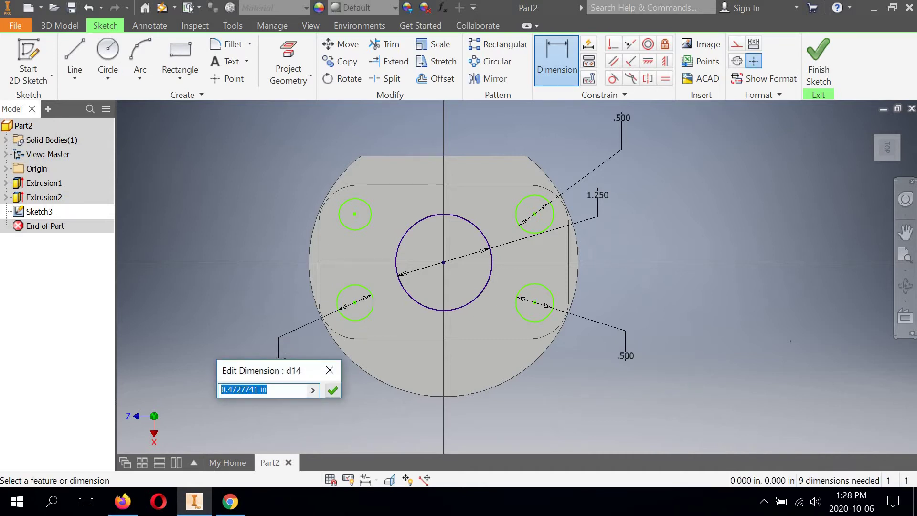
{"action": "type", "text": ".5"}
{"action": "key", "text": "Return"}
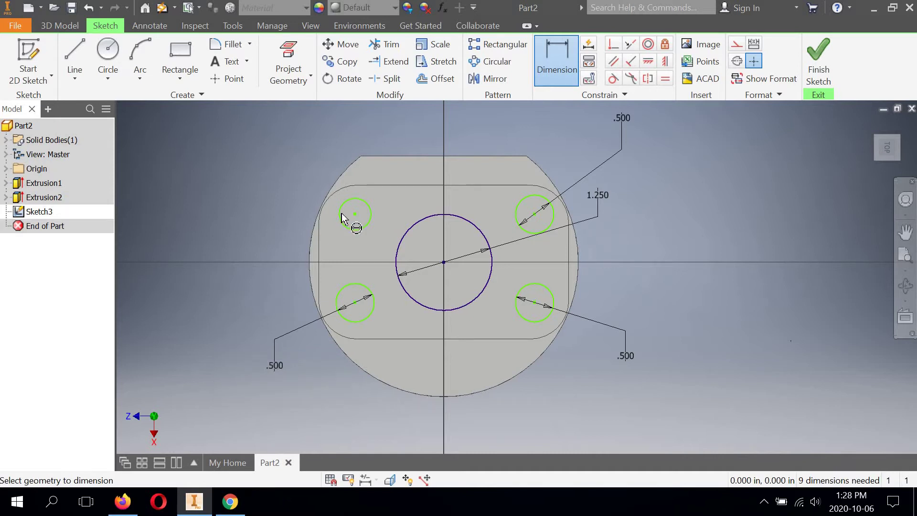
Dimension the upper-left corner circle and set its diameter to 0.5 in.
{"action": "left_click", "coordinate": [343, 203]}
{"action": "left_click", "coordinate": [280, 183]}
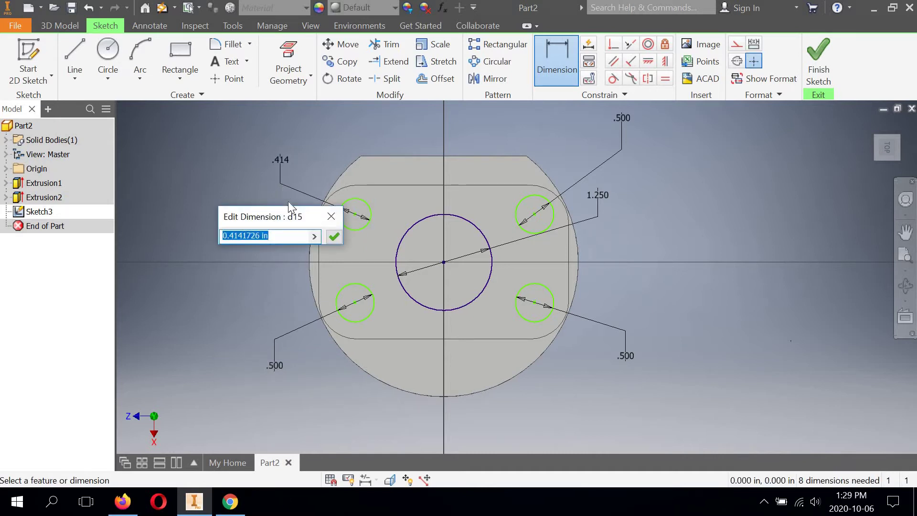
{"action": "type", "text": ".5"}
{"action": "left_click", "coordinate": [338, 237]}
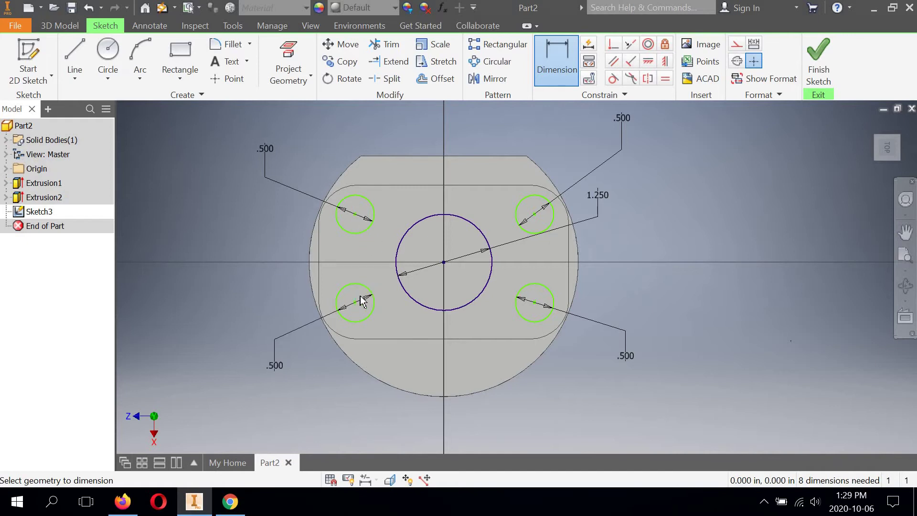
{"action": "left_click", "coordinate": [354, 214]}
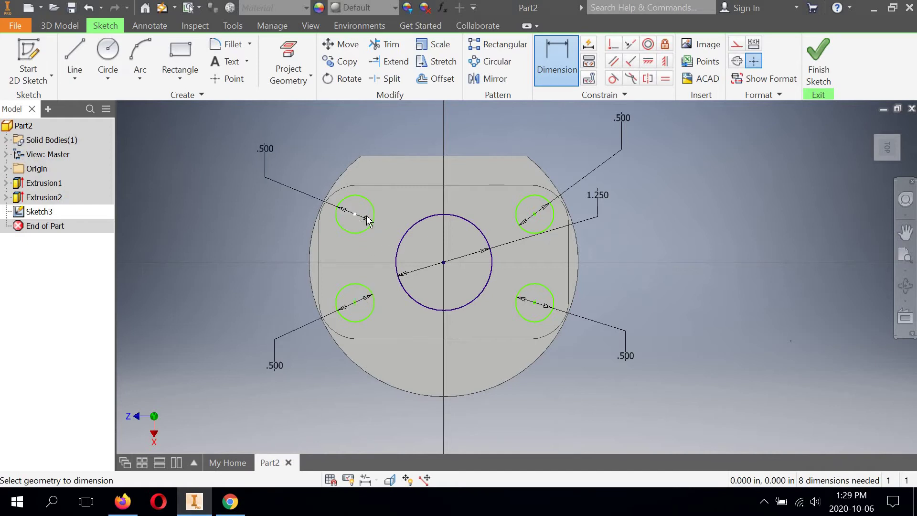
{"action": "left_click", "coordinate": [444, 263]}
{"action": "left_click", "coordinate": [355, 214]}
{"action": "left_click", "coordinate": [404, 247]}
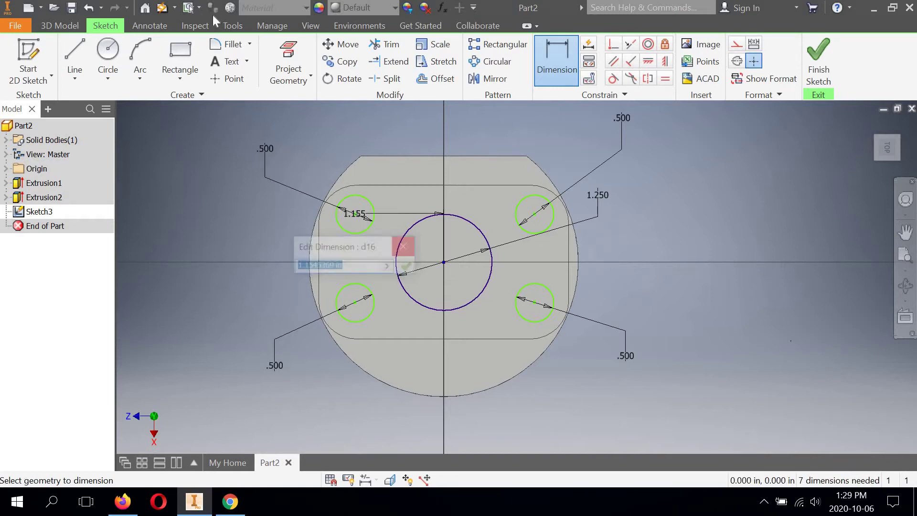
{"action": "left_click", "coordinate": [89, 10]}
Dimension the vertical distance from the origin to the upper-left circle's centre and set it to 0.5 in.
{"action": "left_click", "coordinate": [553, 46]}
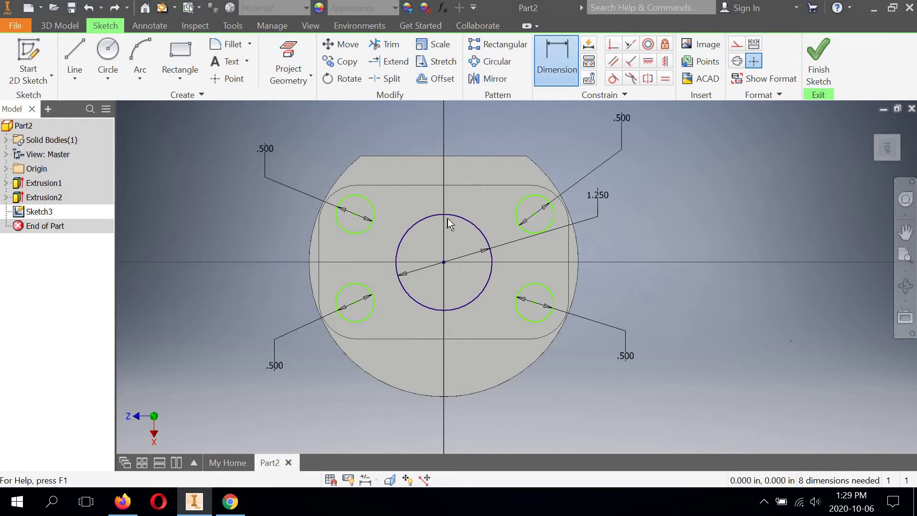
{"action": "left_click", "coordinate": [444, 262]}
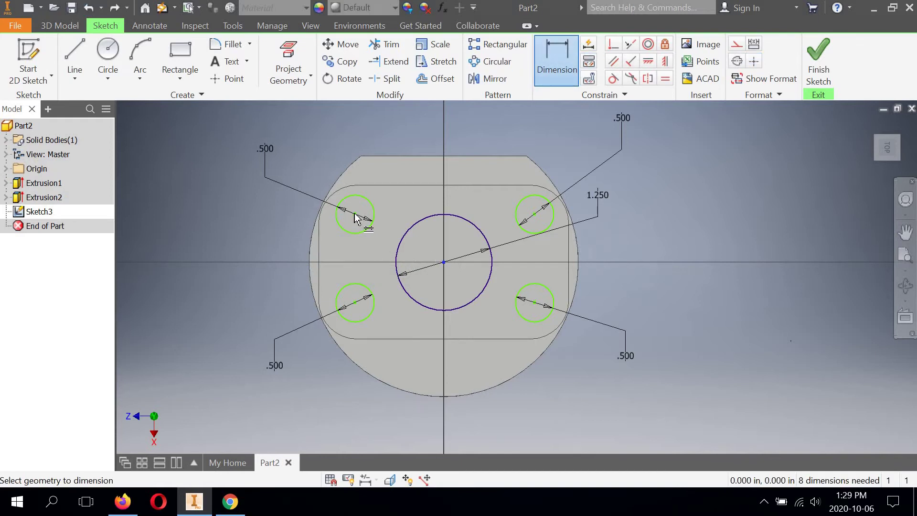
{"action": "left_click", "coordinate": [262, 229]}
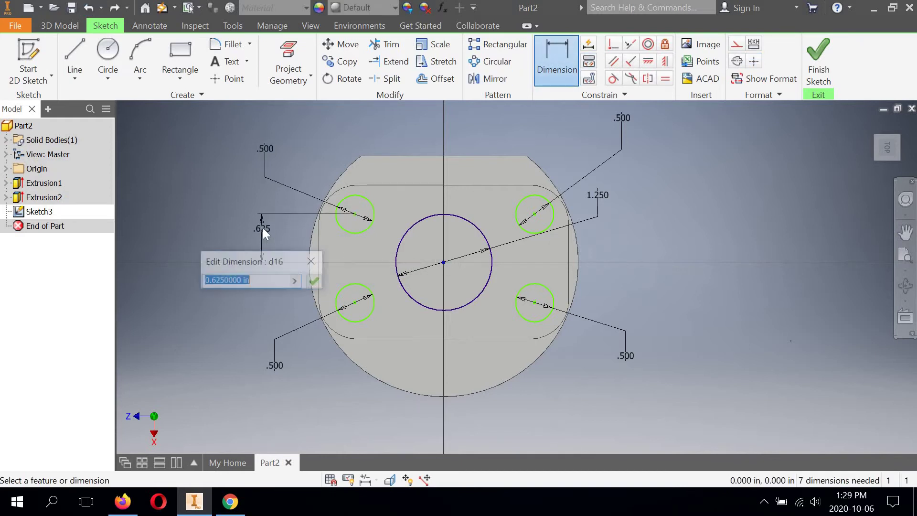
{"action": "type", "text": ".5"}
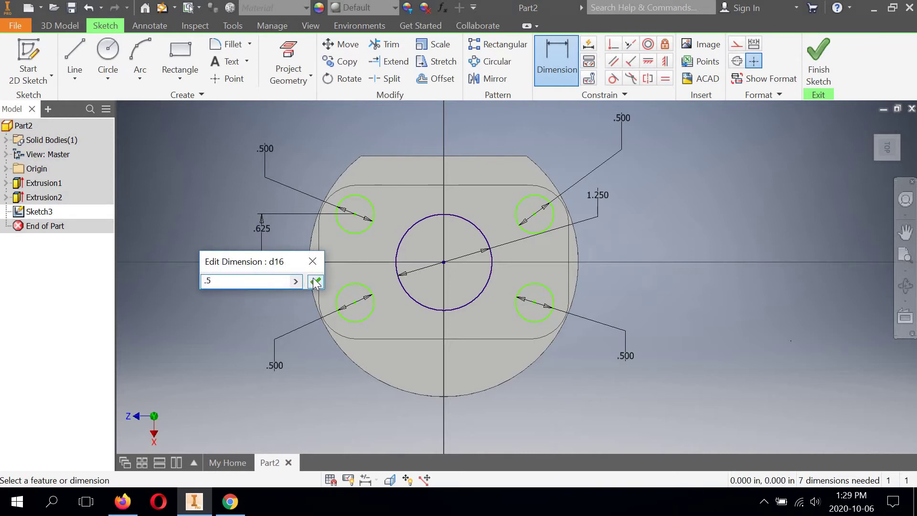
{"action": "left_click", "coordinate": [315, 281]}
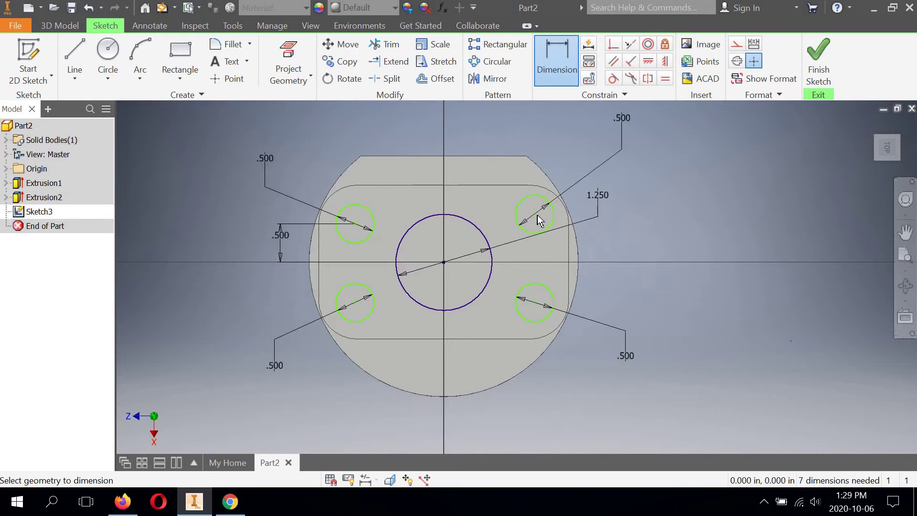
{"action": "left_click", "coordinate": [444, 262]}
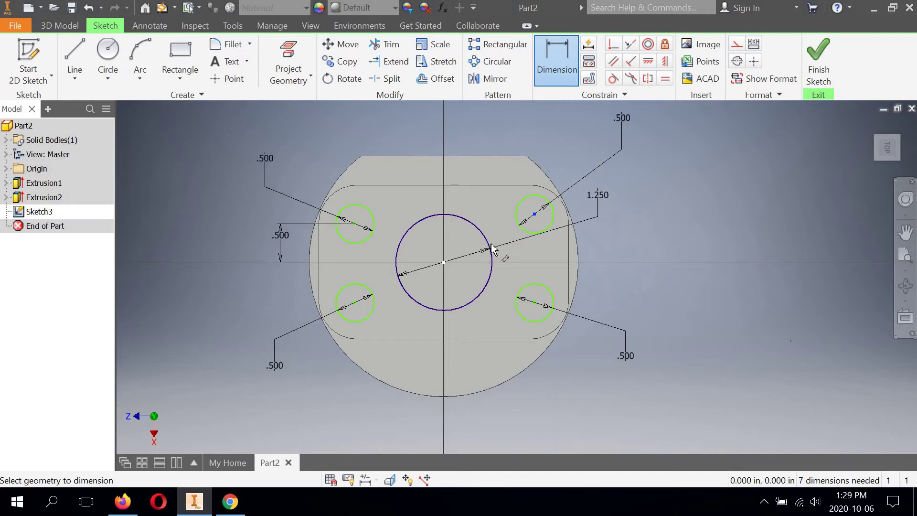
{"action": "left_click", "coordinate": [534, 215]}
{"action": "right_click", "coordinate": [497, 151]}
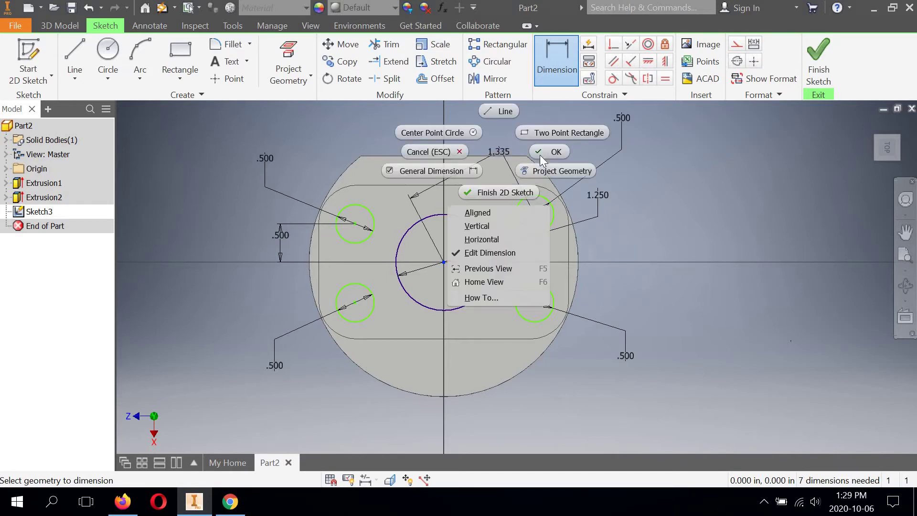
{"action": "left_click", "coordinate": [428, 152]}
Dimension the vertical distance from the origin to the upper-right circle's centre and set it to 0.5 in.
{"action": "left_click", "coordinate": [542, 70]}
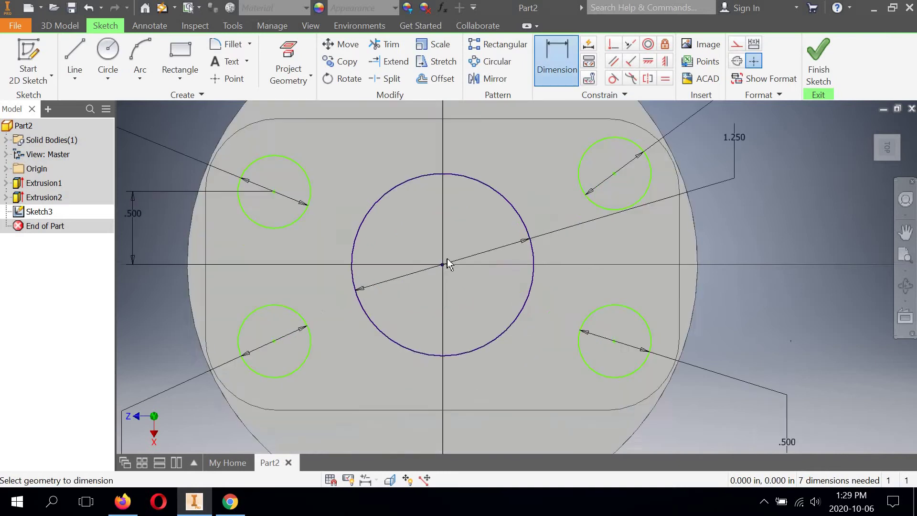
{"action": "scroll", "coordinate": [447, 258], "scroll_direction": "up", "scroll_amount": 3}
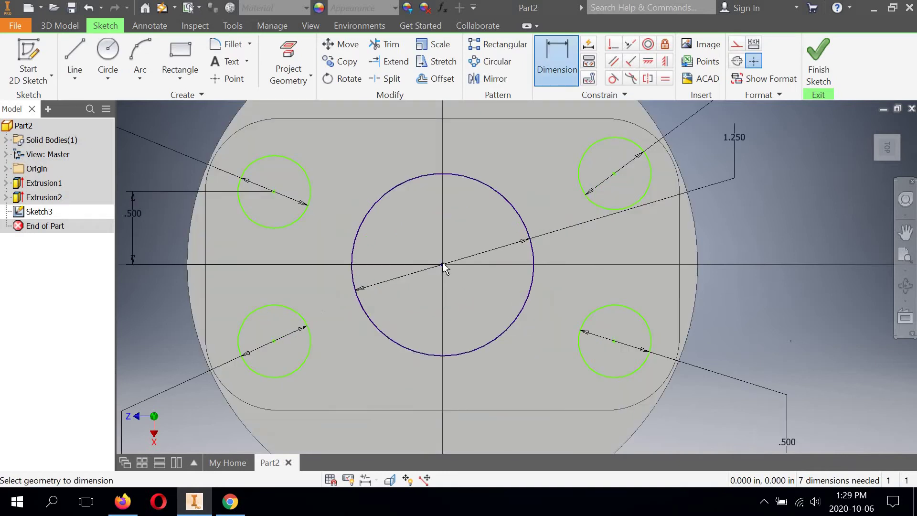
{"action": "left_click", "coordinate": [614, 174]}
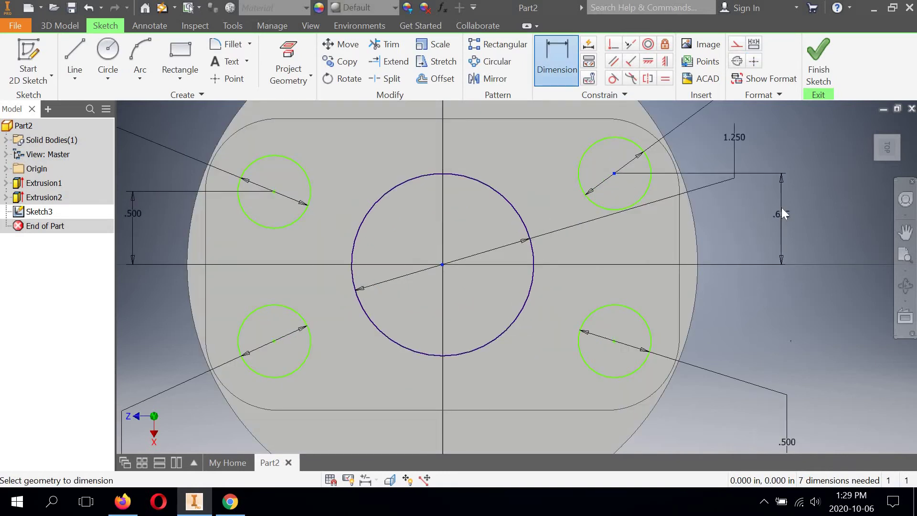
{"action": "left_click", "coordinate": [782, 208]}
{"action": "type", "text": ".5"}
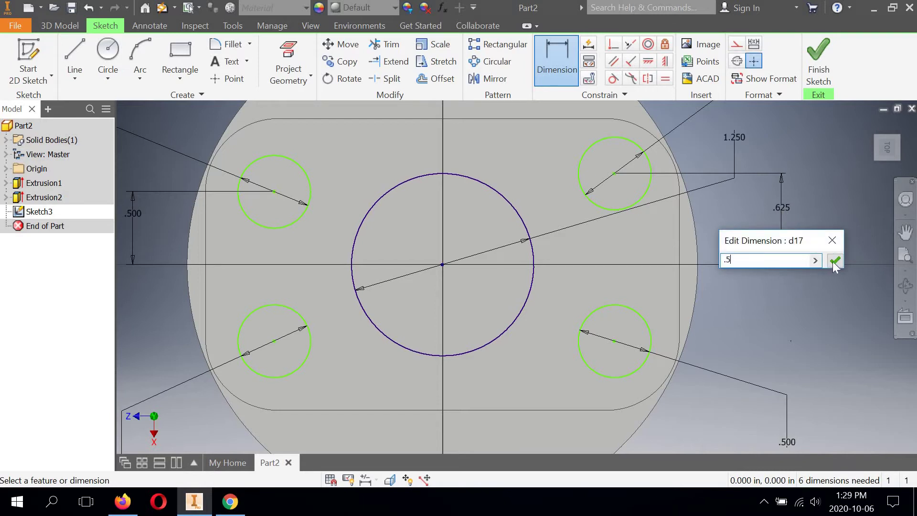
{"action": "key", "text": "Return"}
Dimension the vertical distance from the origin to the lower-right circle's centre and set it to 0.5 in.
{"action": "middle_click_drag", "start_coordinate": [449, 268], "coordinate": [434, 248]}
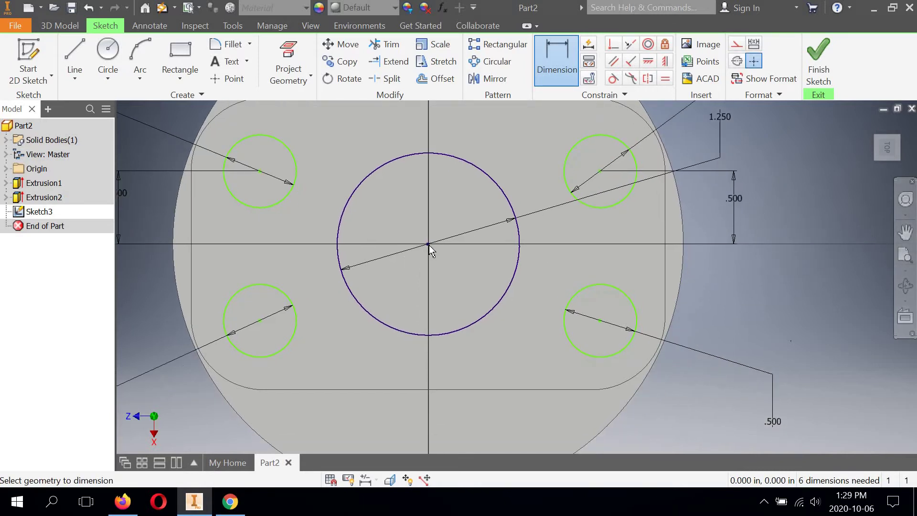
{"action": "left_click", "coordinate": [428, 244]}
{"action": "left_click", "coordinate": [599, 320]}
{"action": "left_click", "coordinate": [752, 271]}
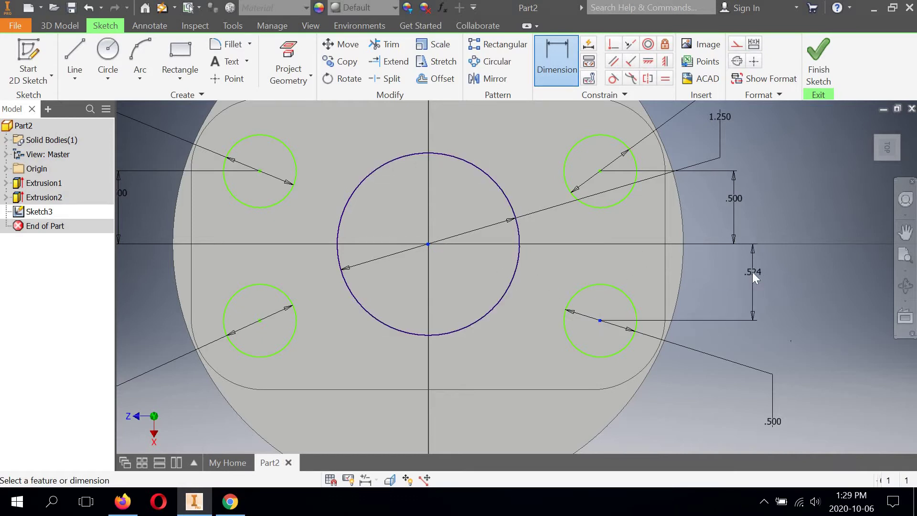
{"action": "type", "text": ".5"}
{"action": "left_click", "coordinate": [809, 322]}
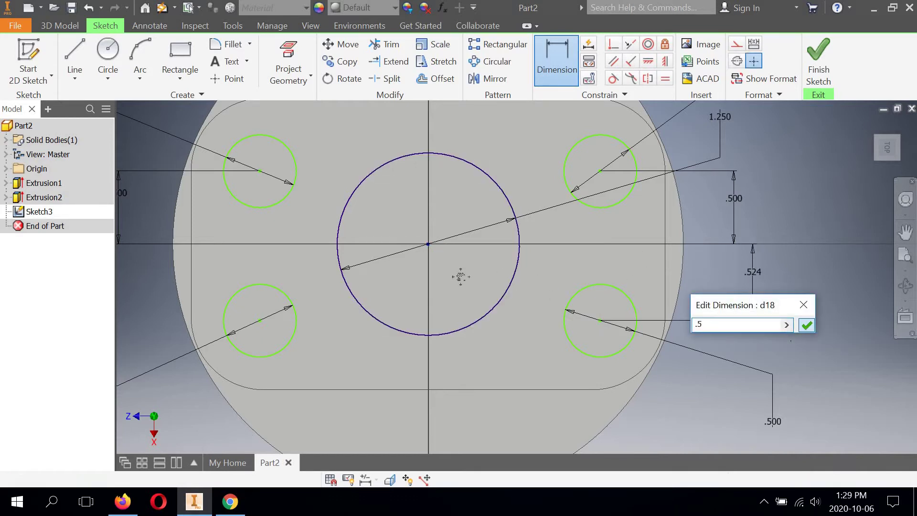
Dimension the vertical distance from the origin to the lower-left circle's centre and set it to 0.5 in.
{"action": "middle_click_drag", "start_coordinate": [319, 271], "coordinate": [383, 277]}
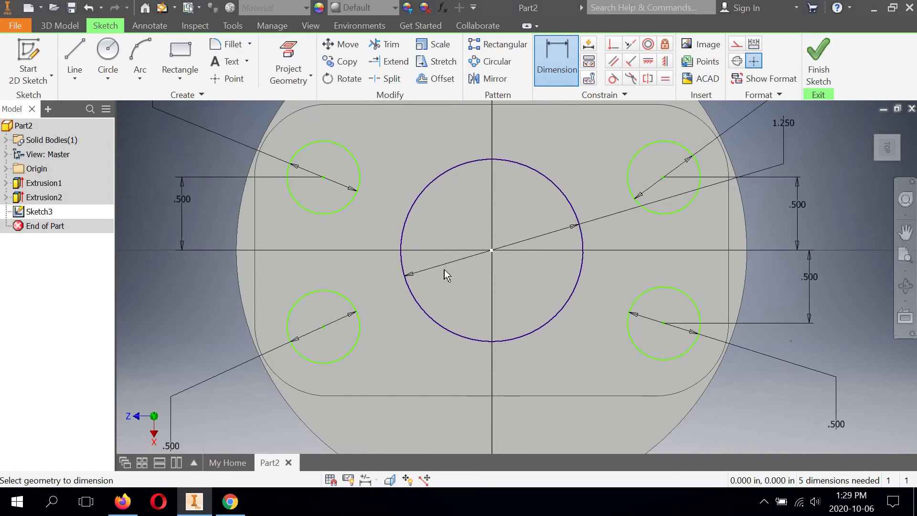
{"action": "left_click", "coordinate": [323, 298]}
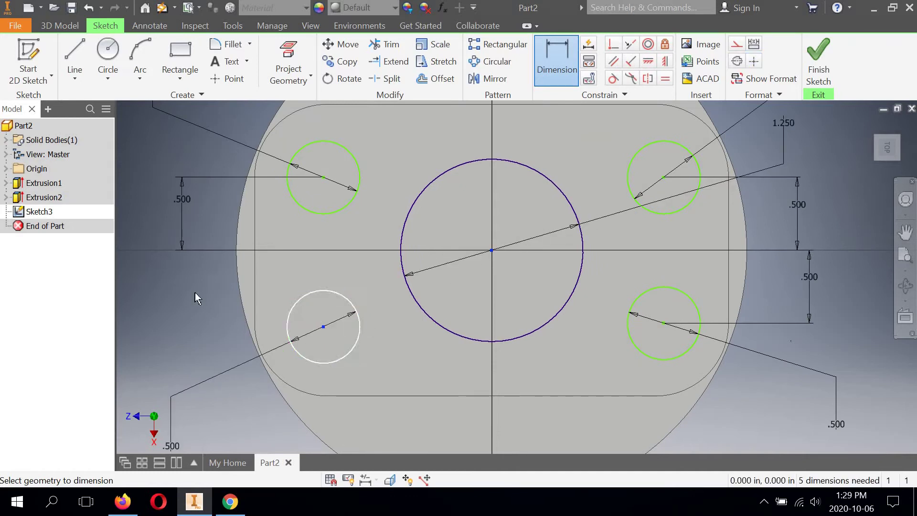
{"action": "left_click", "coordinate": [194, 296]}
{"action": "type", "text": ".5"}
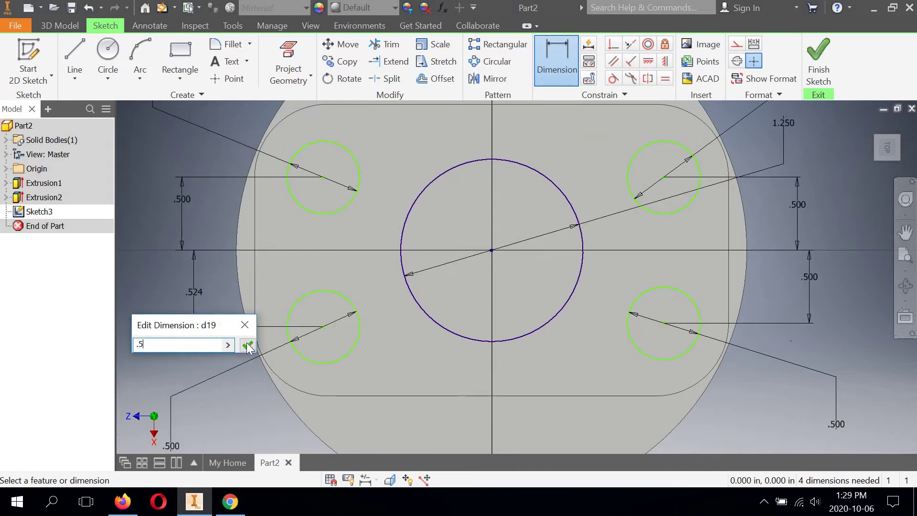
{"action": "left_click", "coordinate": [246, 345]}
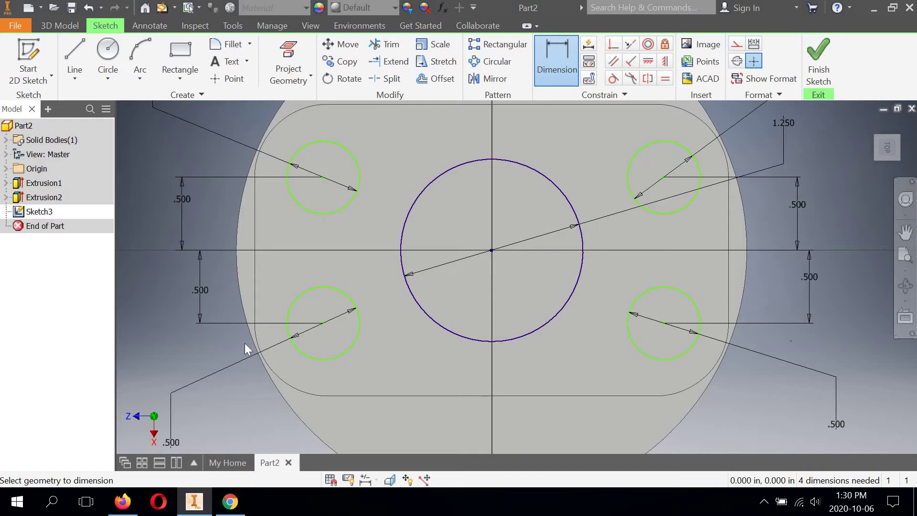
Dimension the horizontal distance from the origin to the upper-left circle's centre and set it to 1.25 in.
{"action": "scroll", "coordinate": [434, 275], "scroll_direction": "down", "scroll_amount": 5}
{"action": "scroll", "coordinate": [430, 276], "scroll_direction": "up", "scroll_amount": 7}
{"action": "mouse_move", "coordinate": [426, 276]}
{"action": "middle_mouse_down"}
{"action": "mouse_move", "coordinate": [419, 208]}
{"action": "mouse_move", "coordinate": [433, 352]}
{"action": "middle_mouse_up"}
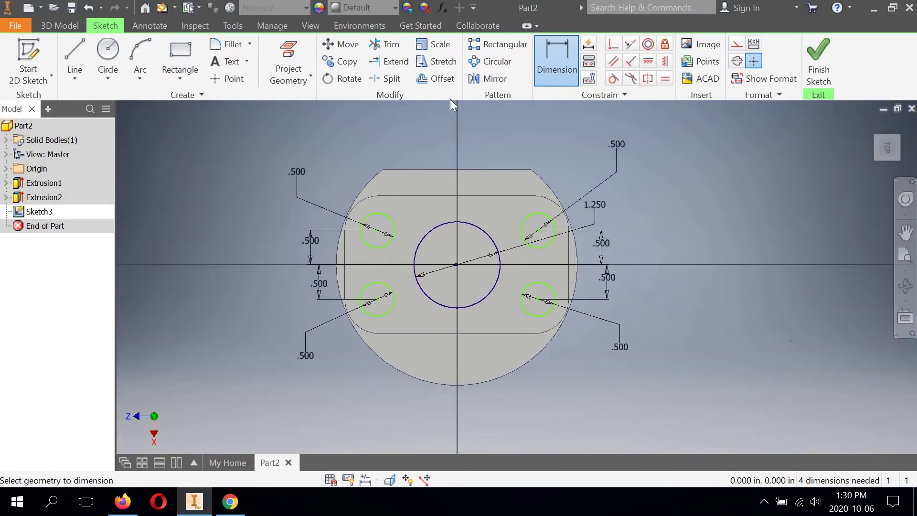
{"action": "left_click", "coordinate": [377, 231]}
{"action": "left_click", "coordinate": [456, 264]}
{"action": "left_click", "coordinate": [505, 297]}
{"action": "left_click", "coordinate": [378, 232]}
{"action": "left_click", "coordinate": [414, 142]}
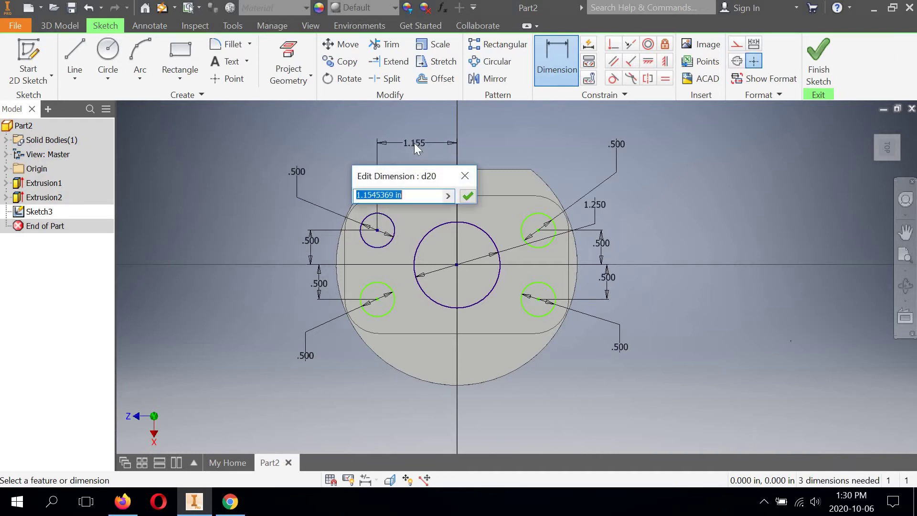
{"action": "type", "text": "1.25"}
{"action": "left_click", "coordinate": [467, 196]}
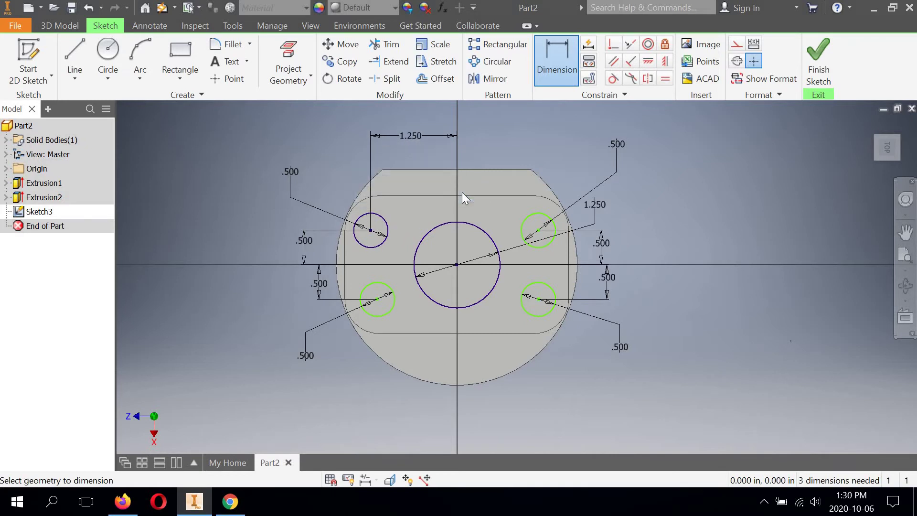
Dimension the horizontal distance from the origin to the upper-right circle's centre and set it to 1.25 in.
{"action": "left_click", "coordinate": [538, 230]}
{"action": "left_click", "coordinate": [459, 262]}
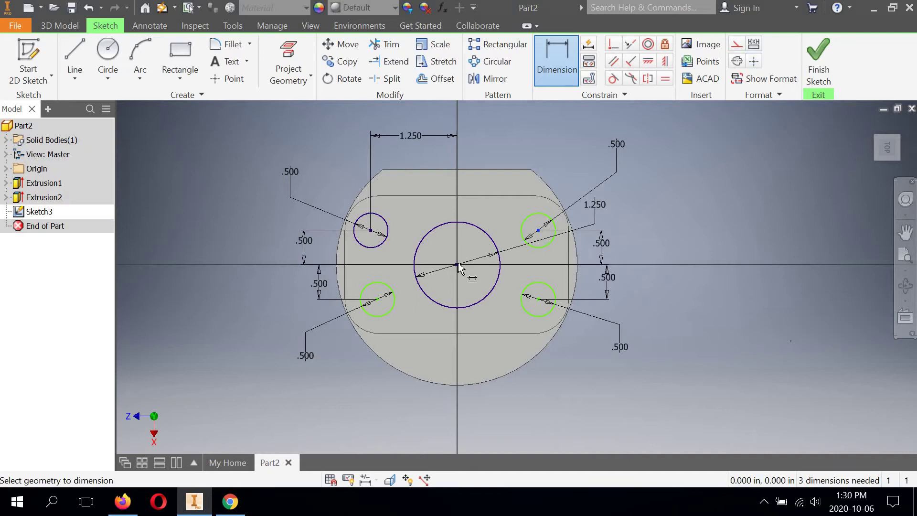
{"action": "left_click", "coordinate": [493, 140]}
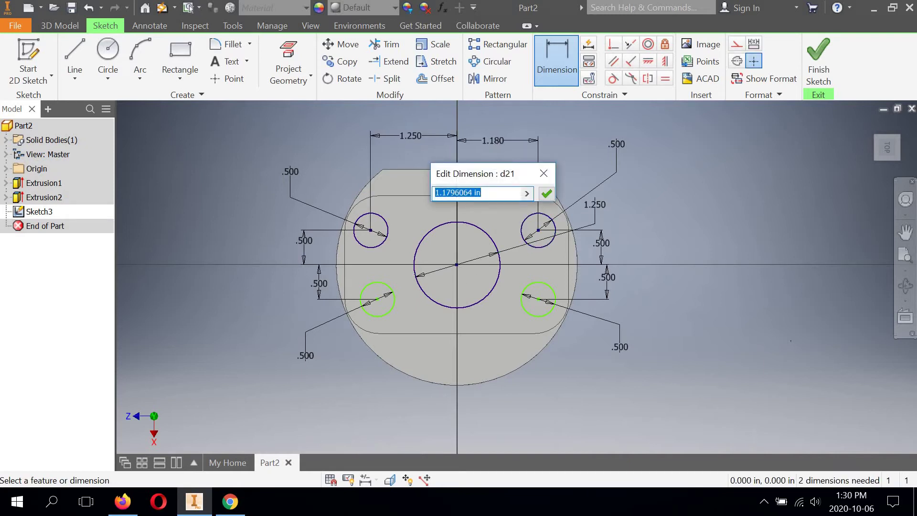
{"action": "type", "text": "1.25"}
{"action": "left_click", "coordinate": [546, 195]}
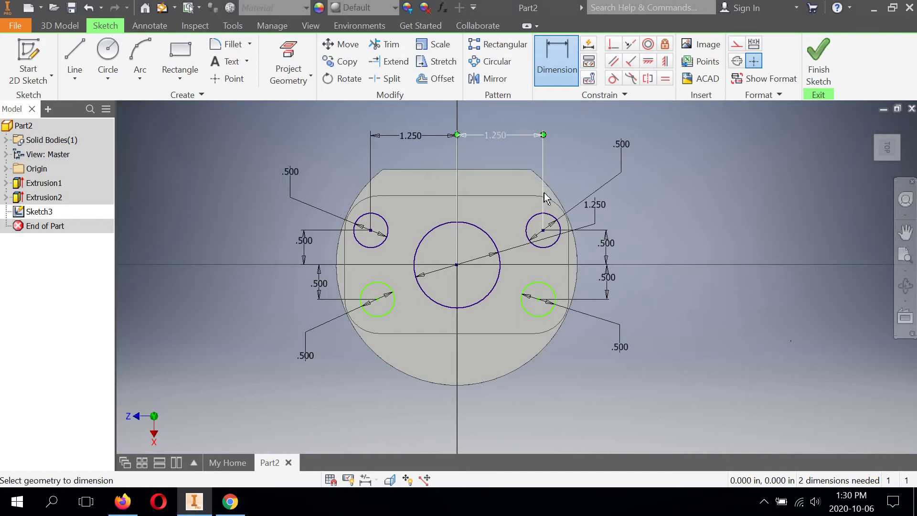
Dimension the horizontal distance from the origin to the lower-left circle's centre and set it to 1.25 in.
{"action": "middle_click_drag", "start_coordinate": [379, 302], "coordinate": [360, 275]}
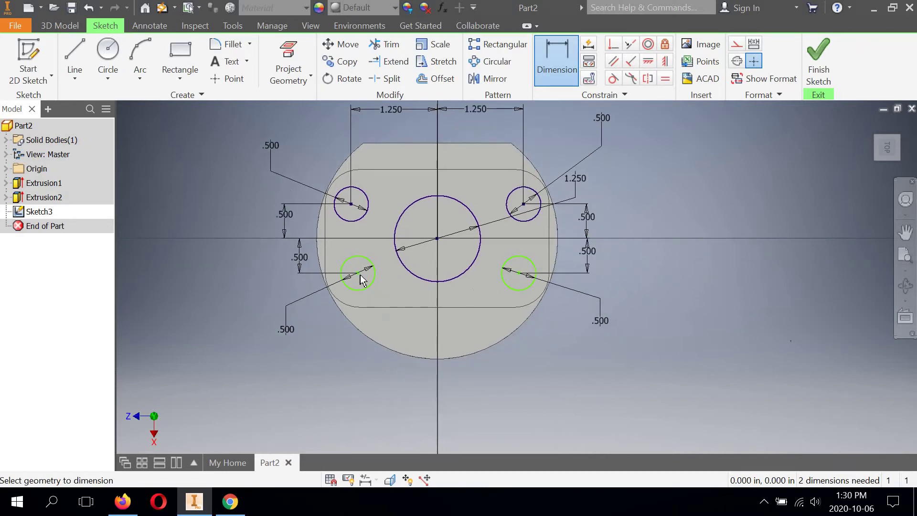
{"action": "left_click", "coordinate": [358, 274]}
{"action": "left_click", "coordinate": [390, 371]}
{"action": "type", "text": "1"}
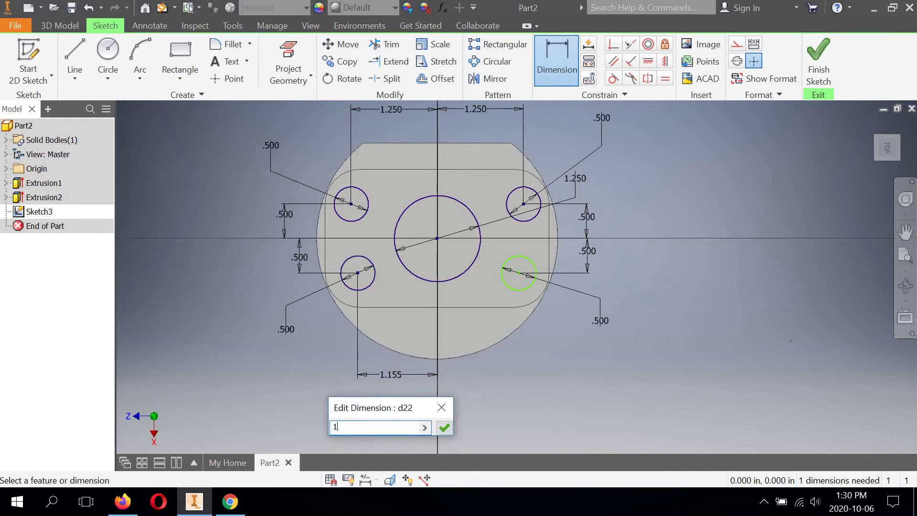
{"action": "type", "text": ".25"}
{"action": "left_click", "coordinate": [444, 427]}
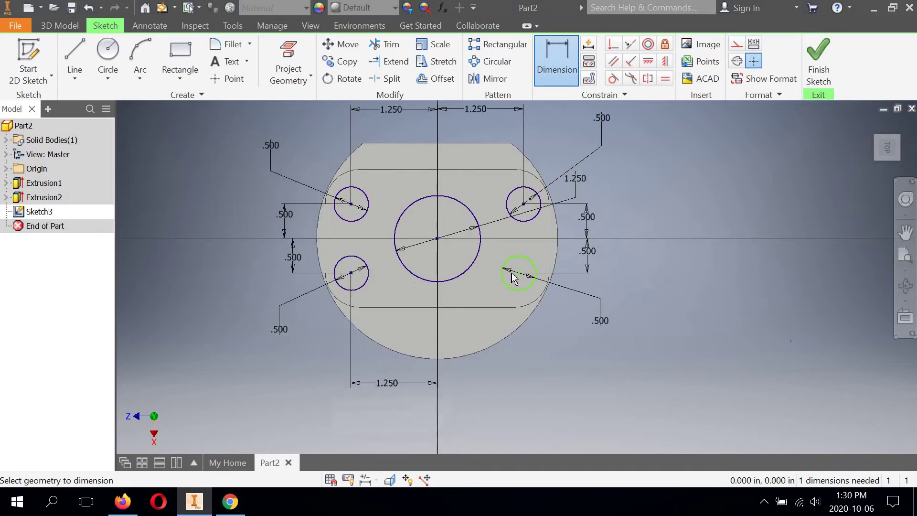
Dimension the horizontal distance from the origin to the lower-right circle's centre, set it to 1.25 in, and finish the sketch.
{"action": "left_click", "coordinate": [518, 273]}
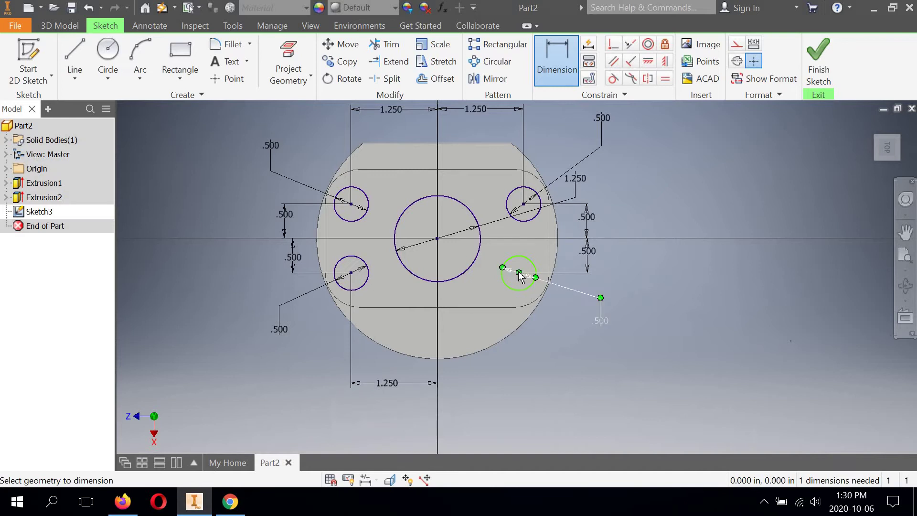
{"action": "left_click", "coordinate": [439, 238]}
{"action": "left_click", "coordinate": [484, 376]}
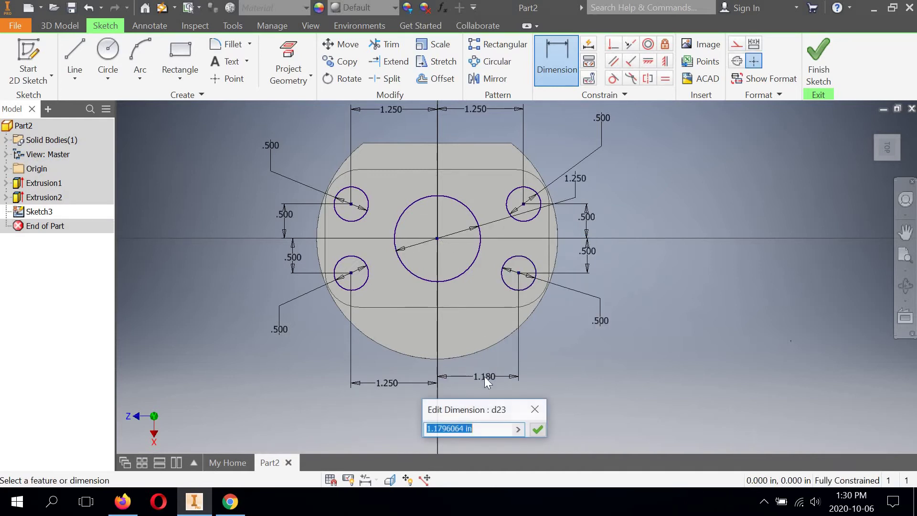
{"action": "type", "text": "1.25"}
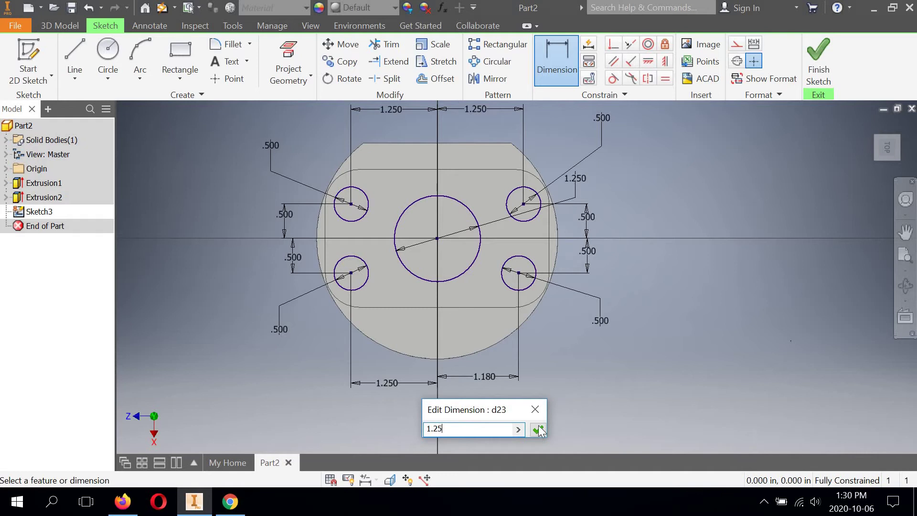
{"action": "left_click", "coordinate": [538, 429]}
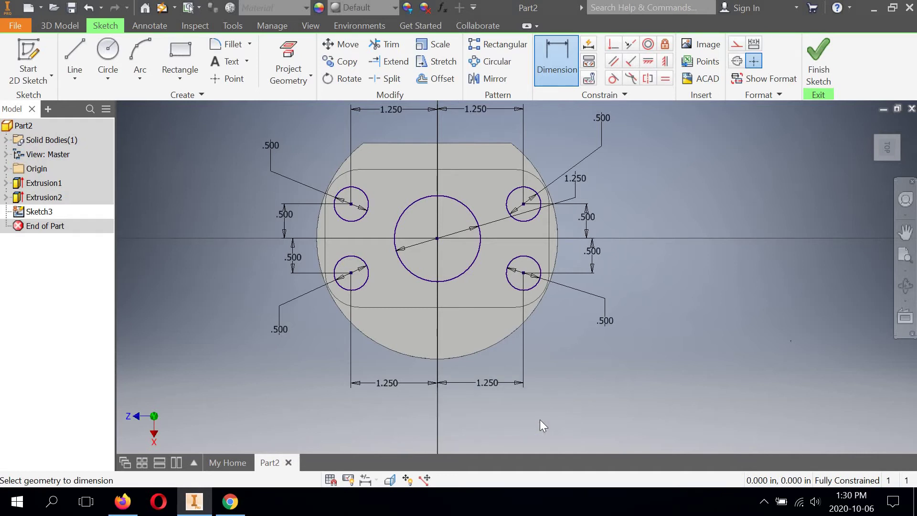
{"action": "left_click", "coordinate": [819, 70]}
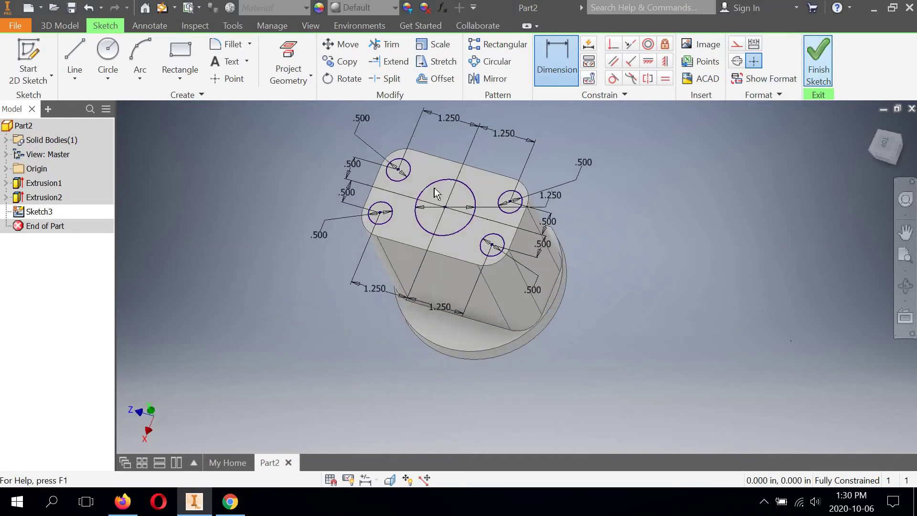
Extrude the centre circle and four corner circles as a cut with extents All, through the whole body.
{"action": "middle_click_drag", "start_coordinate": [462, 170], "coordinate": [482, 247]}
{"action": "scroll", "coordinate": [463, 189], "scroll_direction": "down", "scroll_amount": 5}
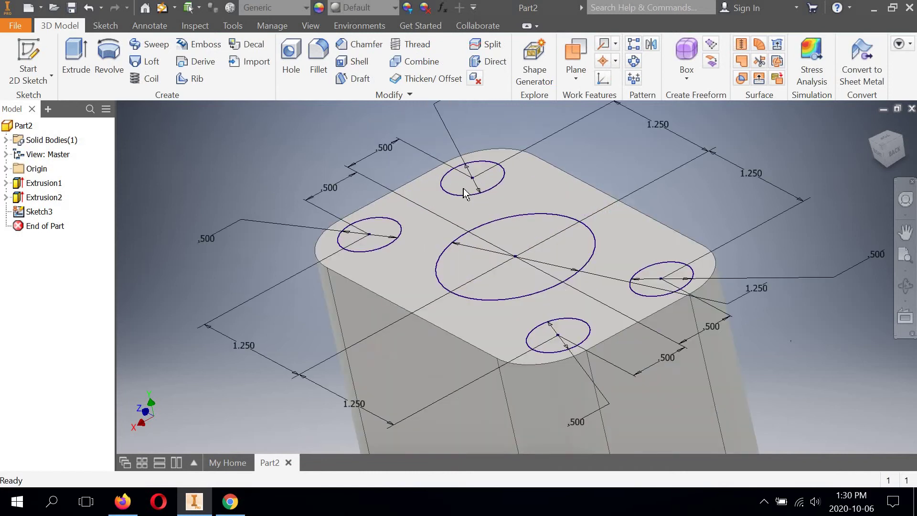
{"action": "scroll", "coordinate": [463, 188], "scroll_direction": "up", "scroll_amount": 3}
{"action": "middle_click_drag", "start_coordinate": [457, 169], "coordinate": [448, 146]}
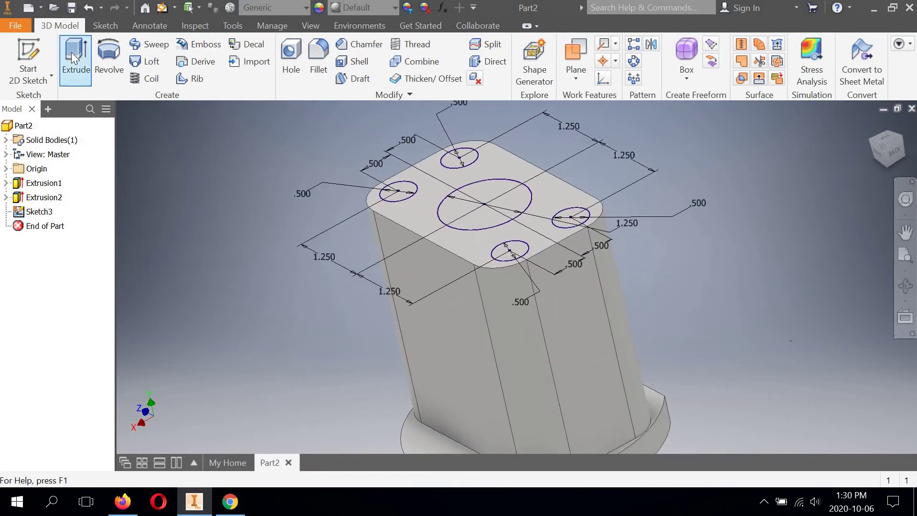
{"action": "left_click", "coordinate": [74, 58]}
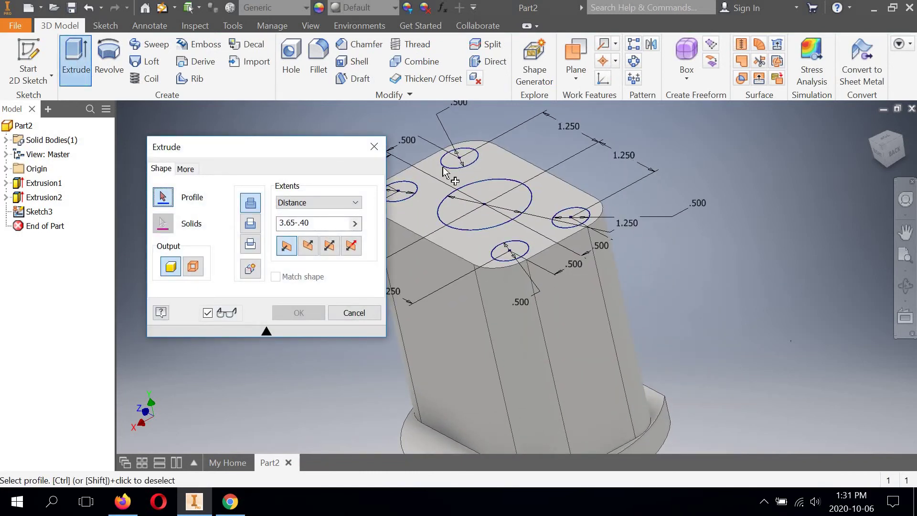
{"action": "left_click", "coordinate": [455, 160]}
{"action": "left_click", "coordinate": [407, 191]}
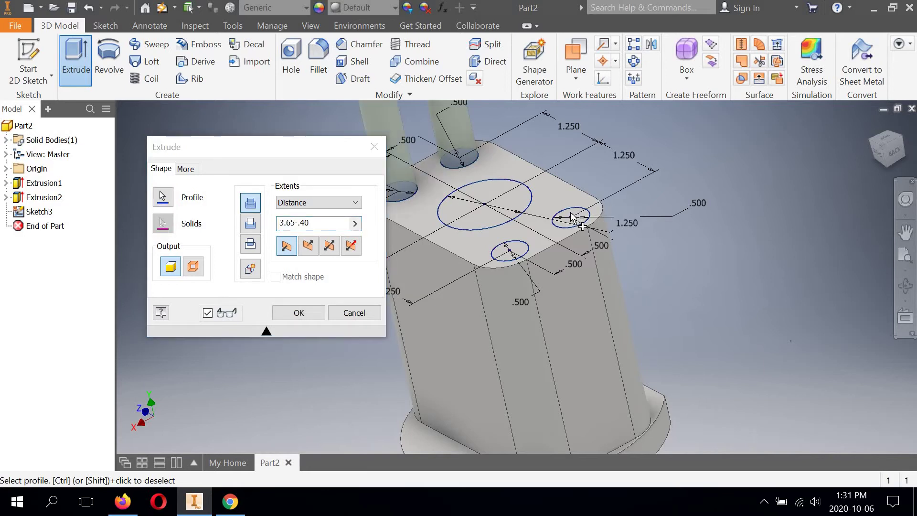
{"action": "left_click", "coordinate": [572, 218]}
{"action": "left_click", "coordinate": [513, 252]}
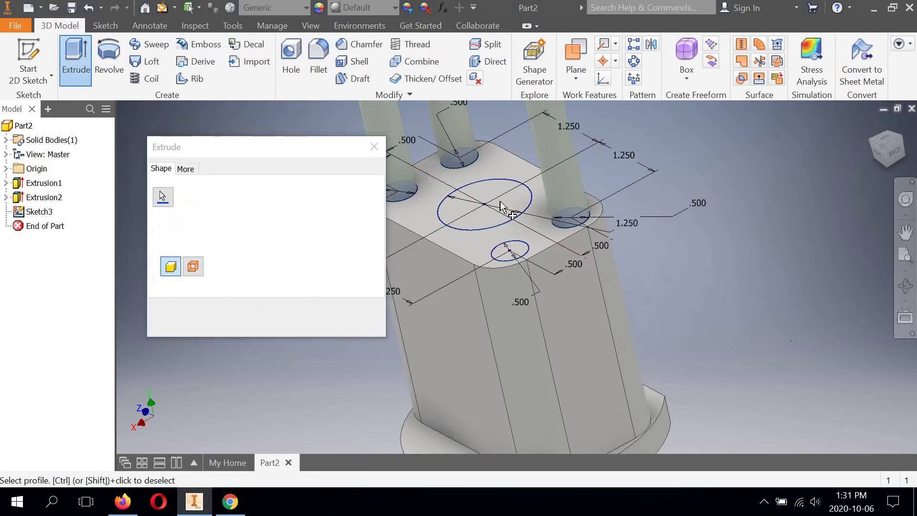
{"action": "left_click", "coordinate": [454, 221]}
{"action": "left_click", "coordinate": [250, 223]}
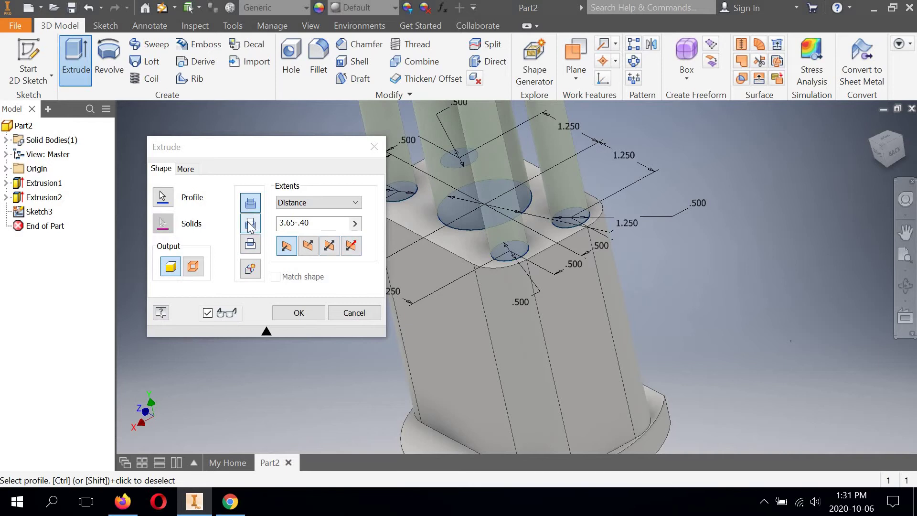
{"action": "left_click", "coordinate": [340, 203]}
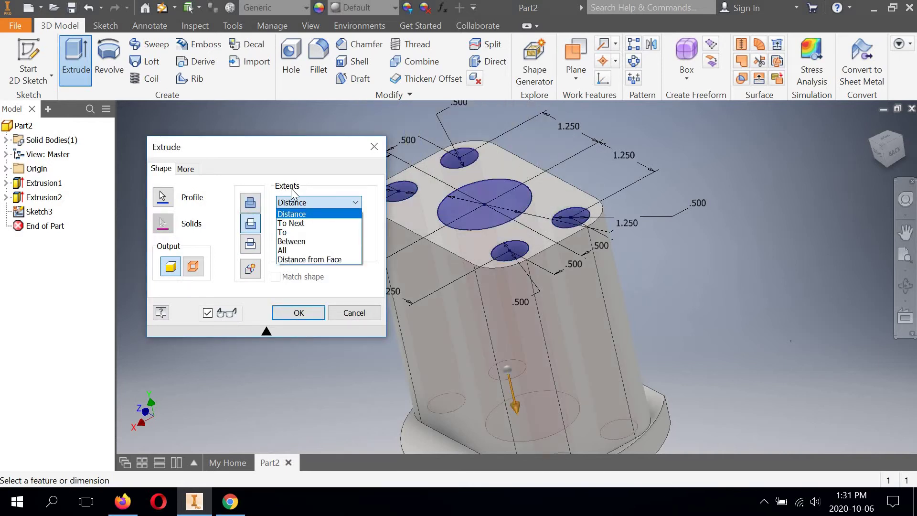
{"action": "left_click", "coordinate": [286, 250]}
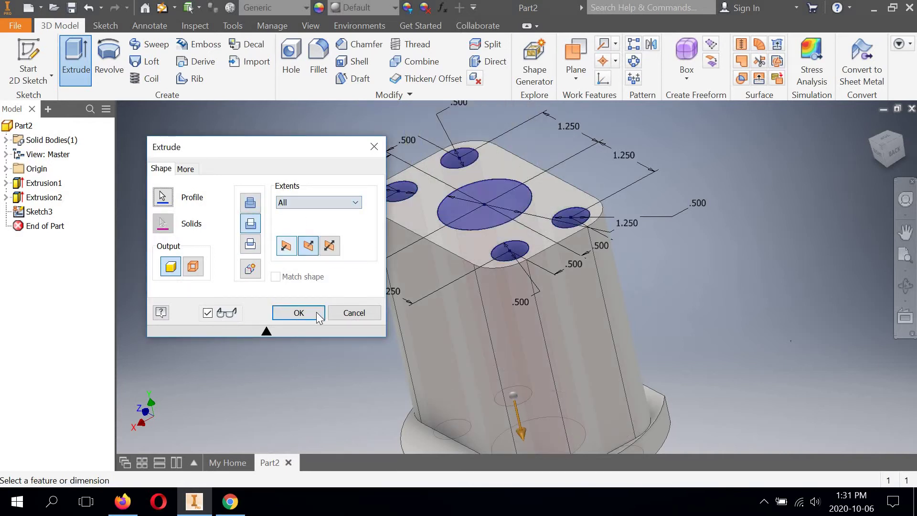
{"action": "left_click", "coordinate": [308, 309]}
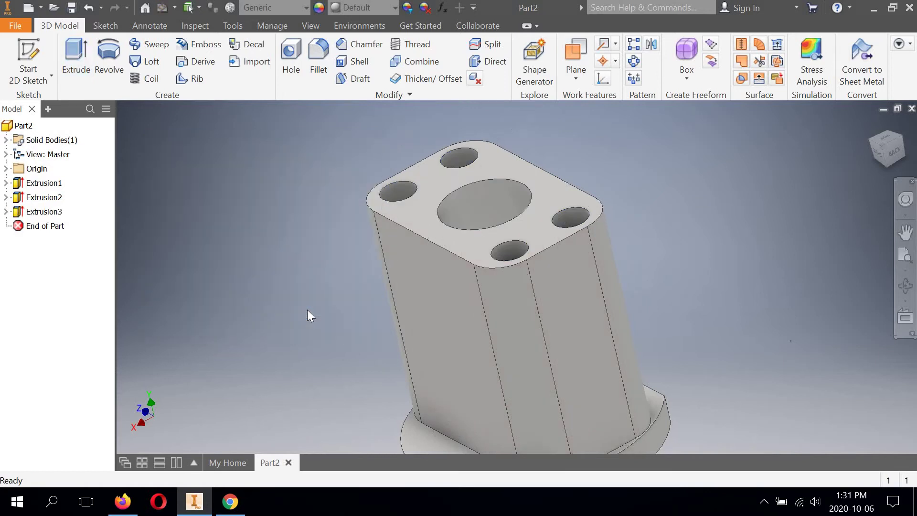
Examine the cut holes from the underside and the body from its right side, and return to the isometric home view.
{"action": "scroll", "coordinate": [633, 245], "scroll_direction": "down", "scroll_amount": 3}
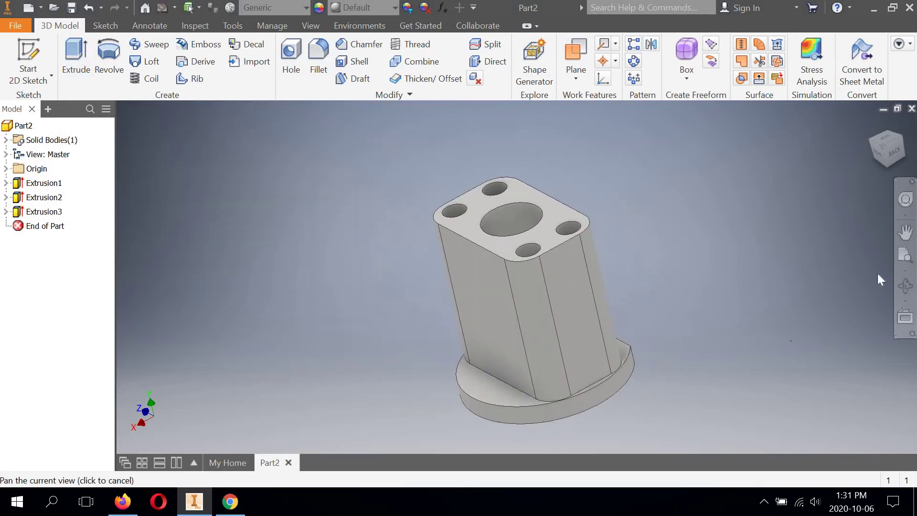
{"action": "left_click", "coordinate": [905, 285]}
{"action": "left_click_drag", "start_coordinate": [510, 261], "coordinate": [469, 175]}
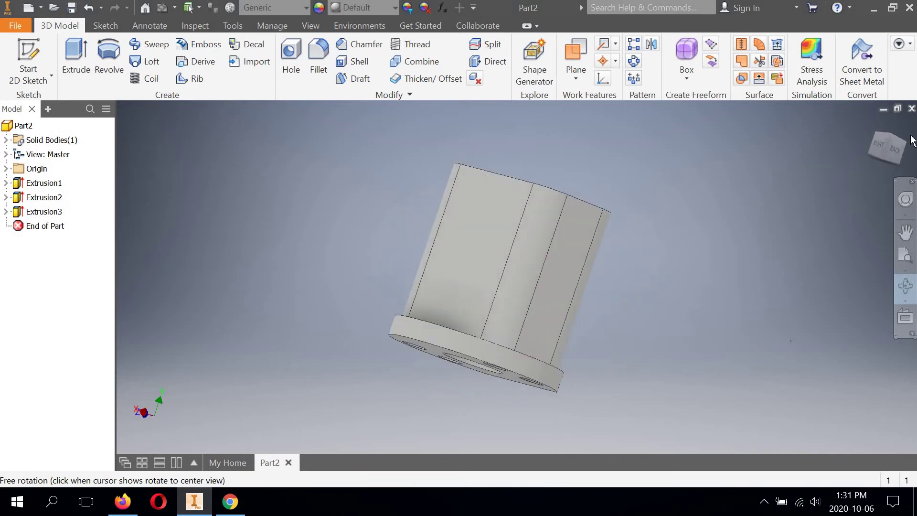
{"action": "left_click", "coordinate": [883, 147]}
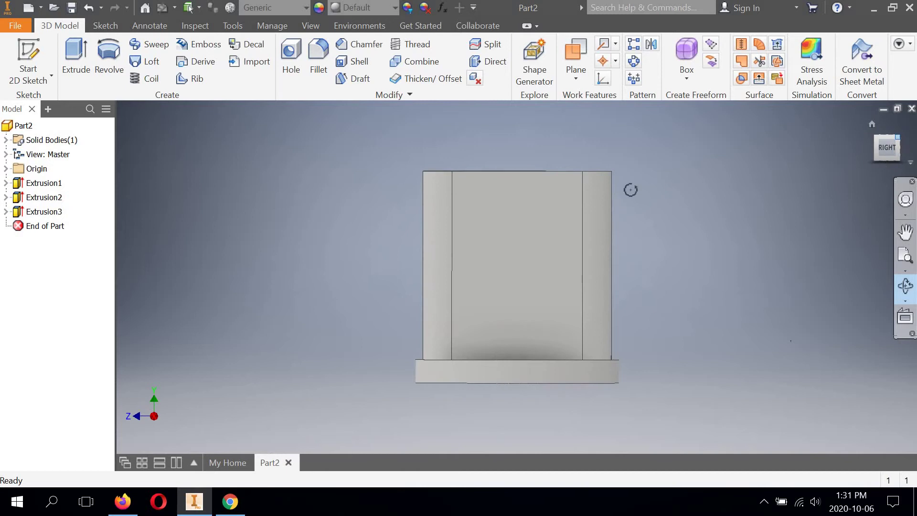
{"action": "key", "text": "F6"}
{"action": "right_click", "coordinate": [645, 152]}
{"action": "left_click", "coordinate": [694, 152]}
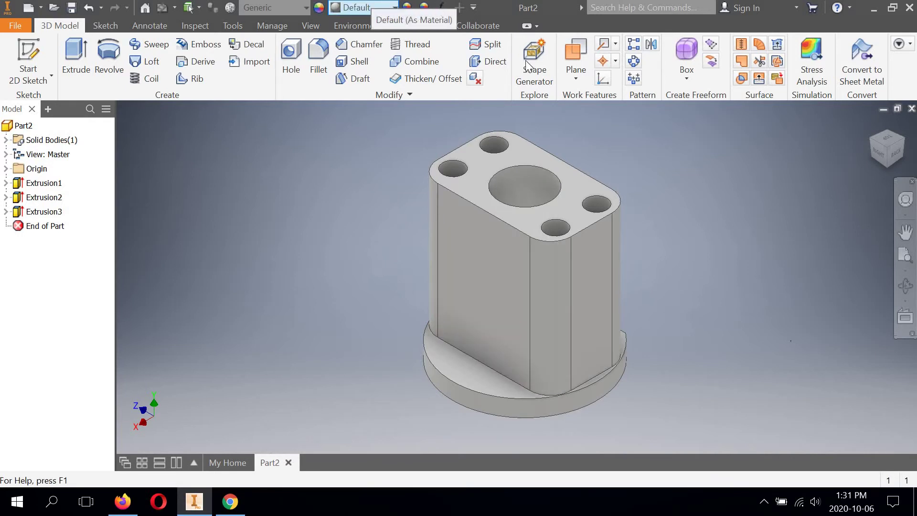
Create a work plane offset -1.1 in from the block's top face.
{"action": "left_click", "coordinate": [574, 52]}
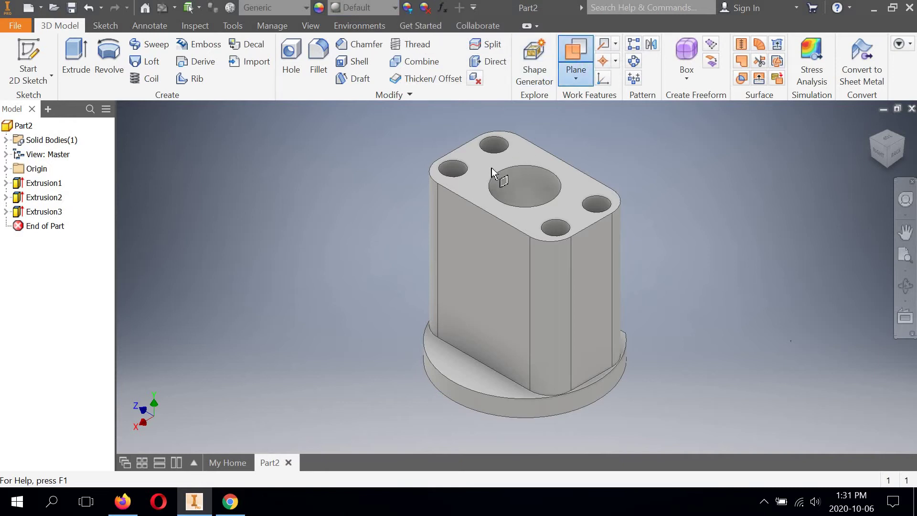
{"action": "mouse_move", "coordinate": [472, 228]}
{"action": "left_mouse_down"}
{"action": "mouse_move", "coordinate": [471, 237]}
{"action": "mouse_move", "coordinate": [477, 223]}
{"action": "left_mouse_up"}
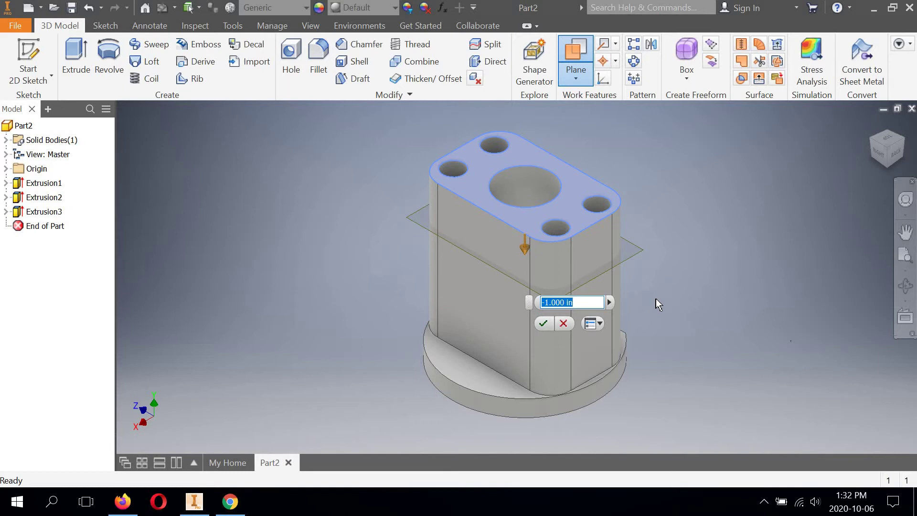
{"action": "left_click", "coordinate": [556, 302]}
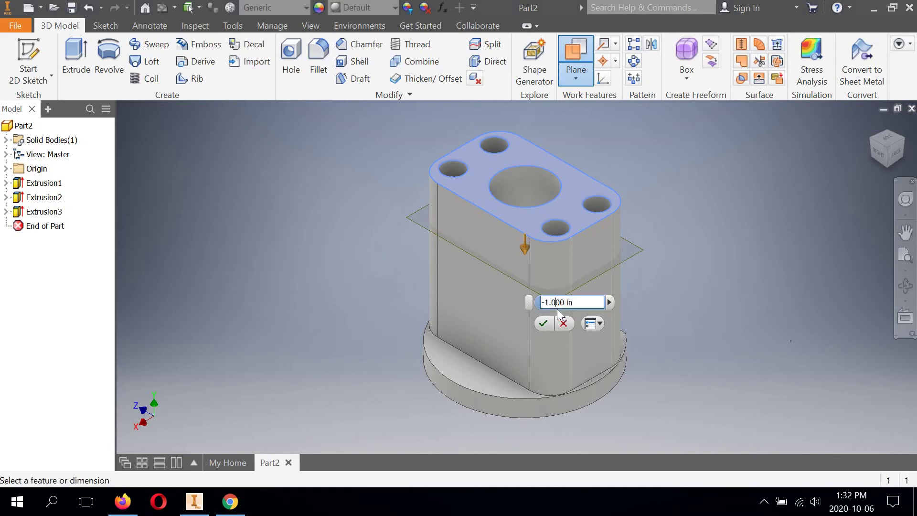
{"action": "key", "text": "BackSpace"}
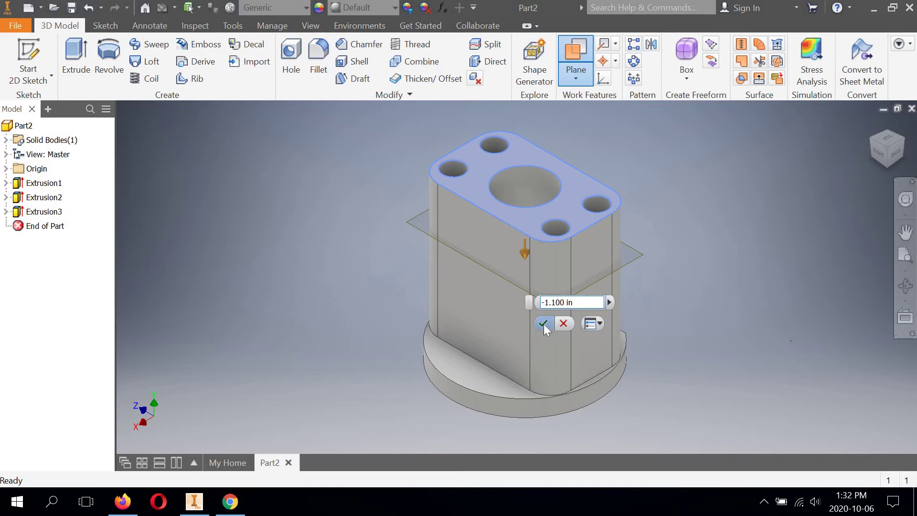
{"action": "left_click", "coordinate": [544, 324]}
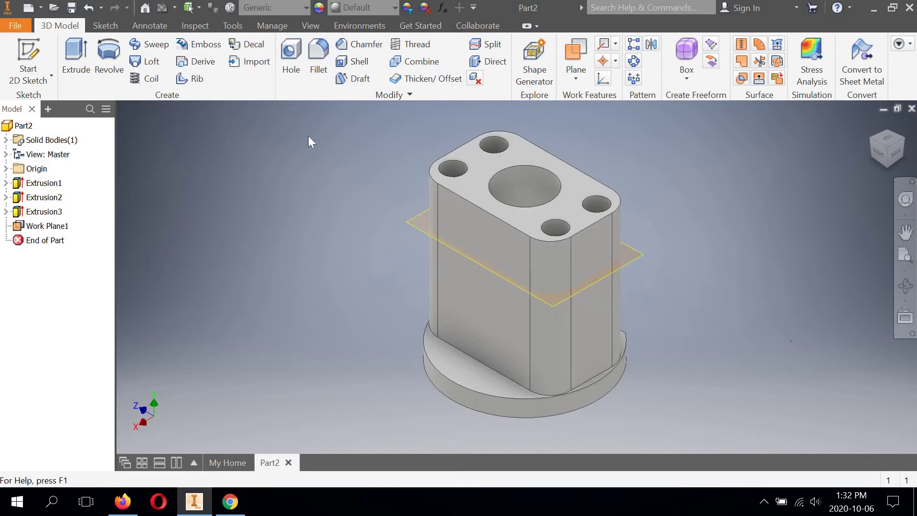
Start a sketch on the offset work plane and draw a circle about 1 in in diameter centred on the origin.
{"action": "left_click", "coordinate": [27, 52]}
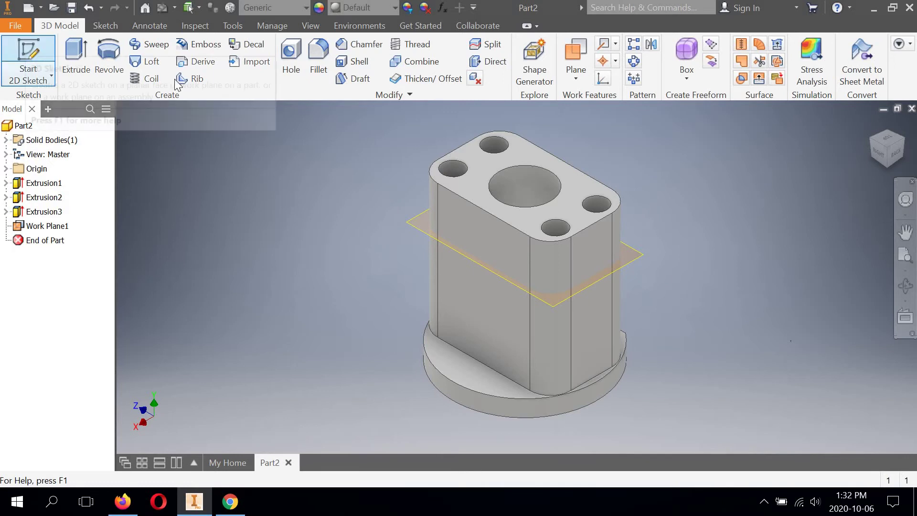
{"action": "left_click", "coordinate": [388, 282]}
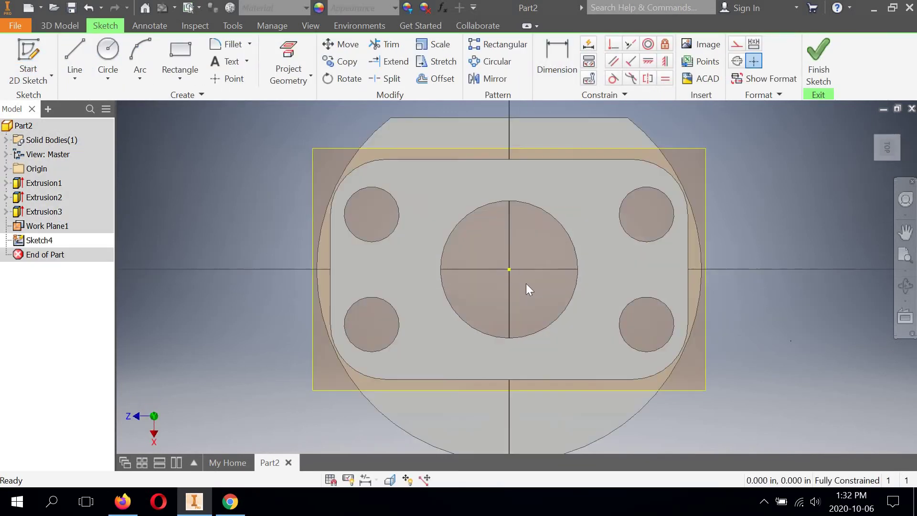
{"action": "middle_click_drag", "start_coordinate": [464, 284], "coordinate": [405, 285]}
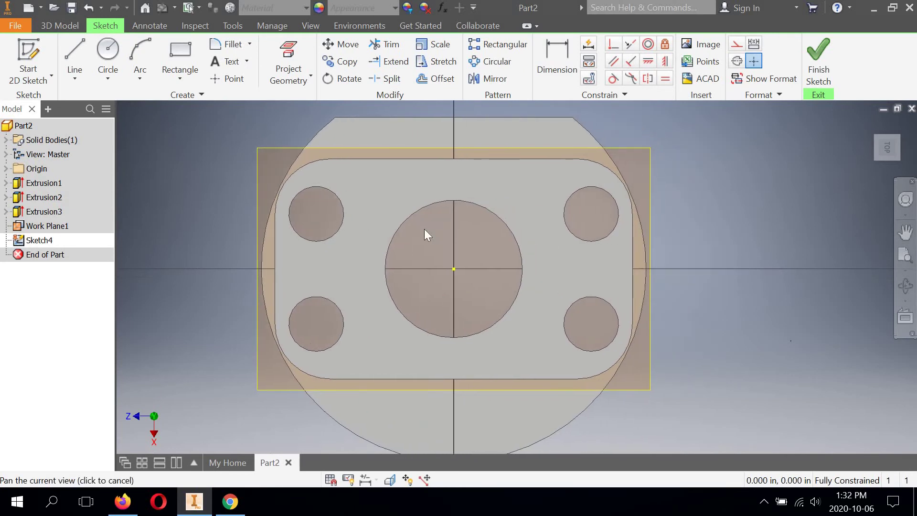
{"action": "left_click", "coordinate": [106, 60]}
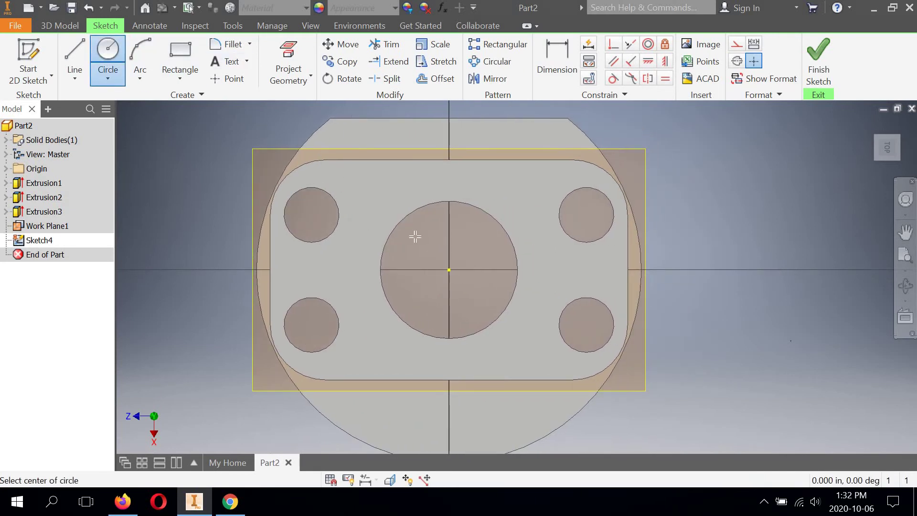
{"action": "left_click", "coordinate": [449, 270]}
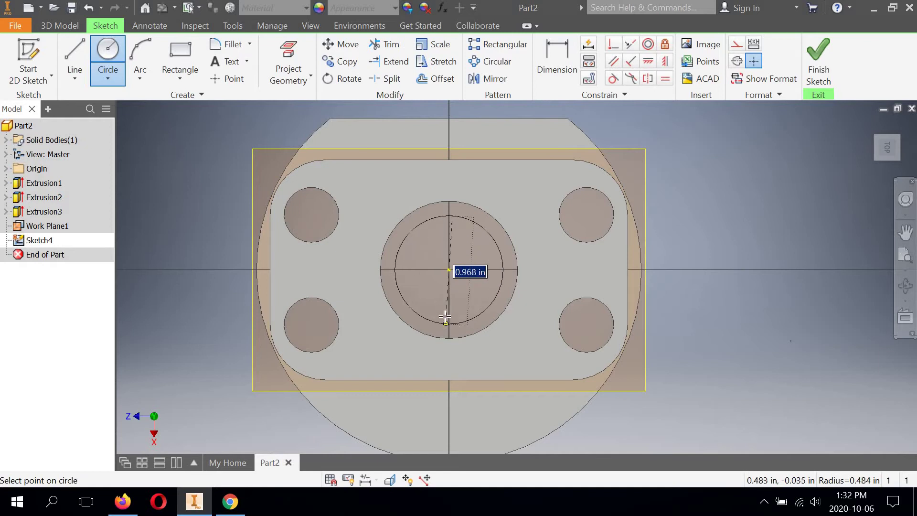
{"action": "left_click", "coordinate": [443, 324]}
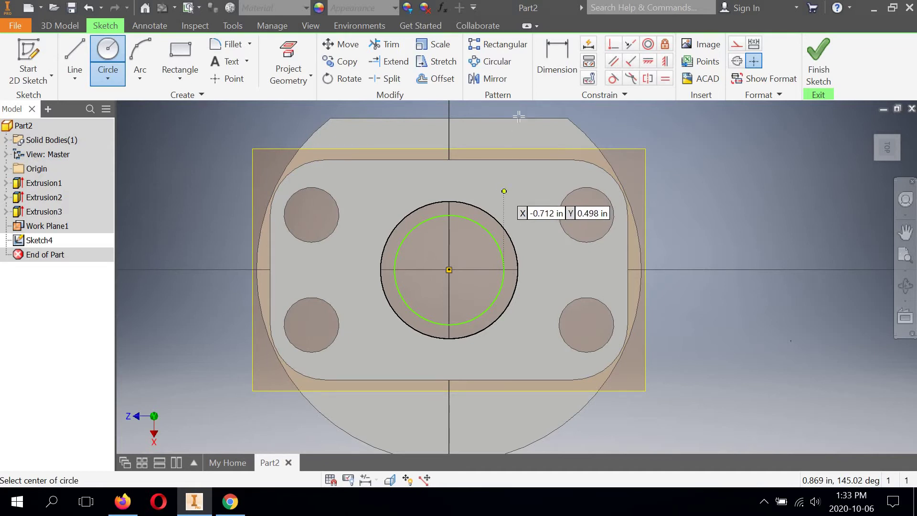
Dimension the circle's diameter, set it to 1.75 in, and finish the sketch.
{"action": "left_click", "coordinate": [557, 57]}
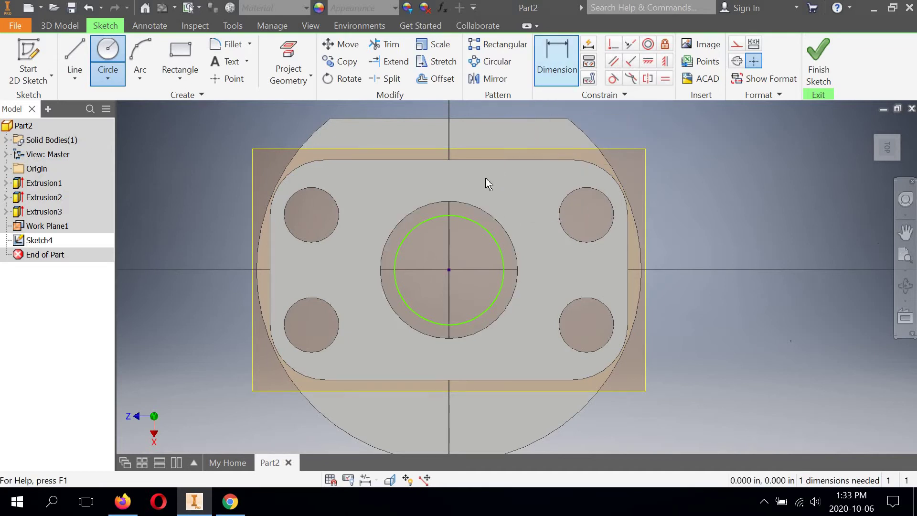
{"action": "left_click", "coordinate": [471, 221]}
{"action": "left_click", "coordinate": [684, 214]}
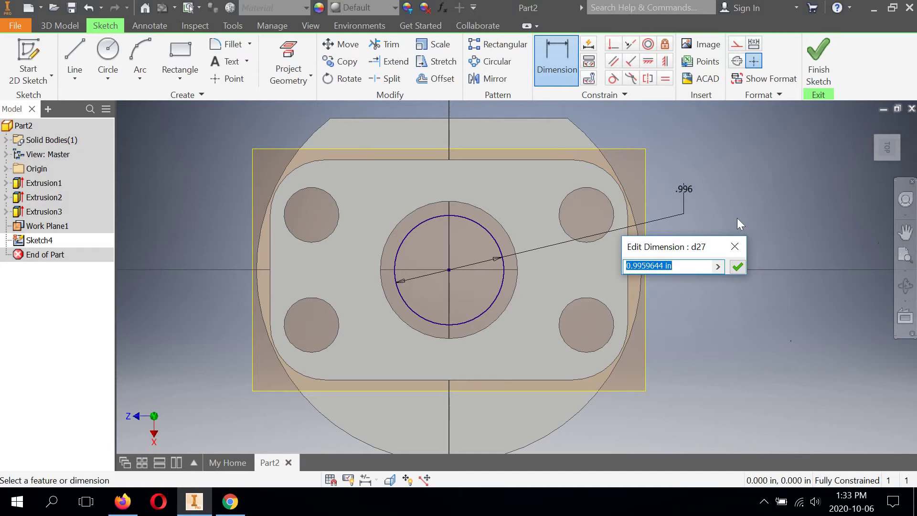
{"action": "type", "text": "1.75"}
{"action": "left_click", "coordinate": [737, 267]}
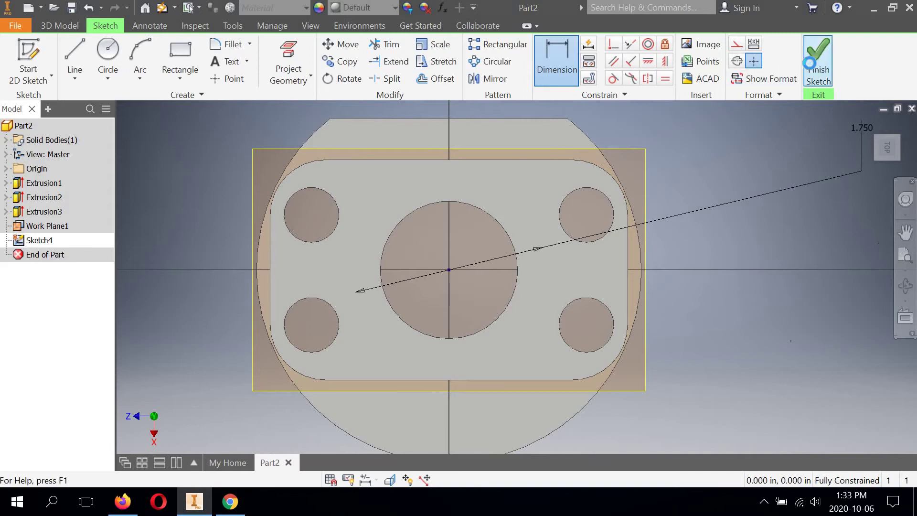
{"action": "left_click", "coordinate": [817, 62]}
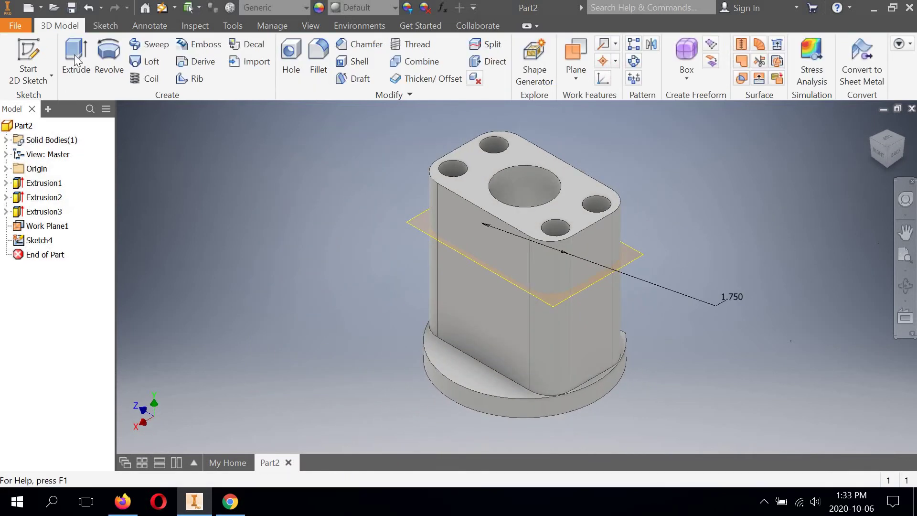
Cut-extrude the 1.75 in circle symmetrically about the offset work plane with a distance of .5 in.
{"action": "left_click", "coordinate": [75, 60]}
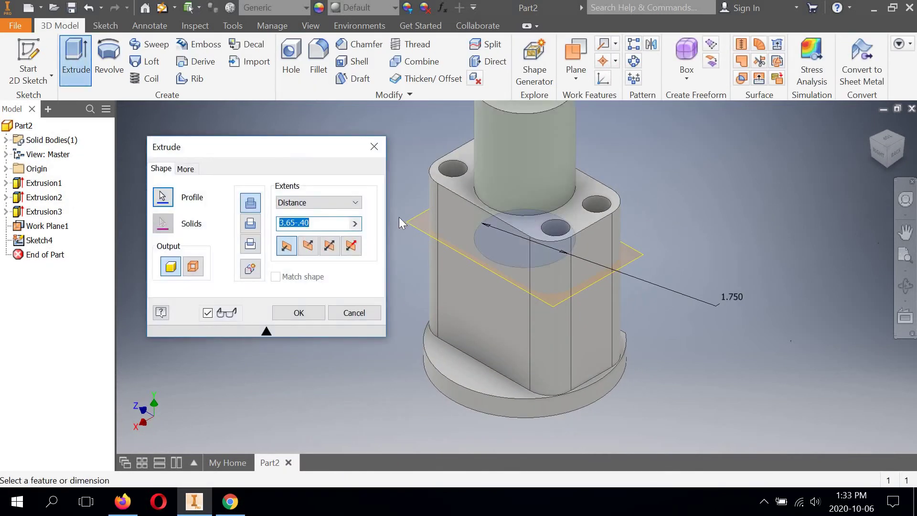
{"action": "middle_click_drag", "start_coordinate": [399, 217], "coordinate": [436, 283]}
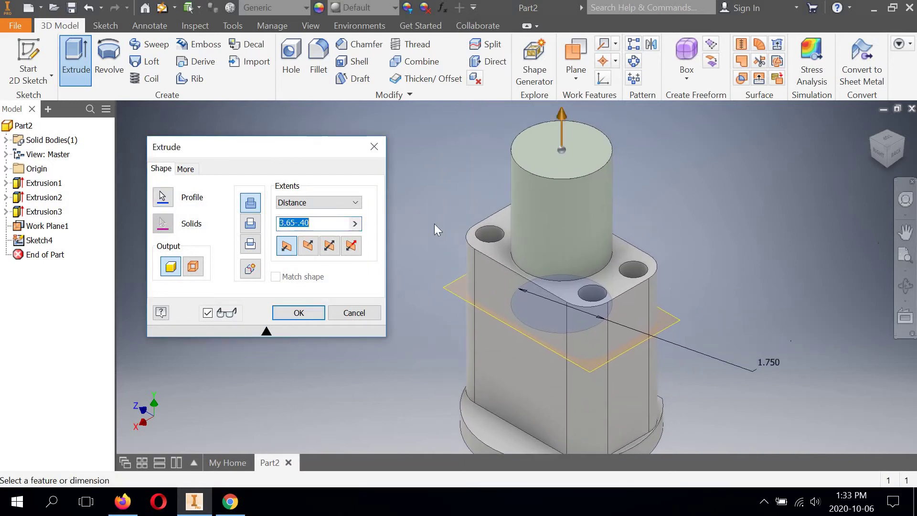
{"action": "middle_click_drag", "start_coordinate": [434, 223], "coordinate": [438, 219]}
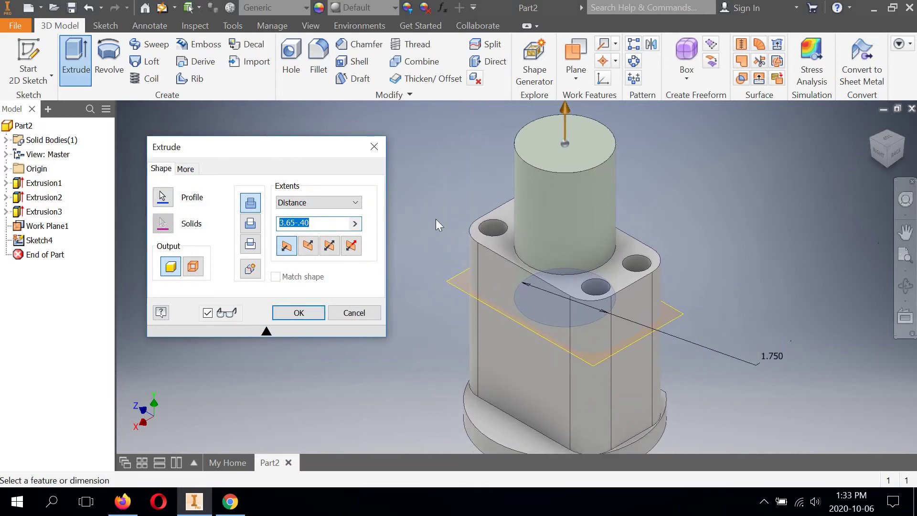
{"action": "left_click", "coordinate": [251, 223]}
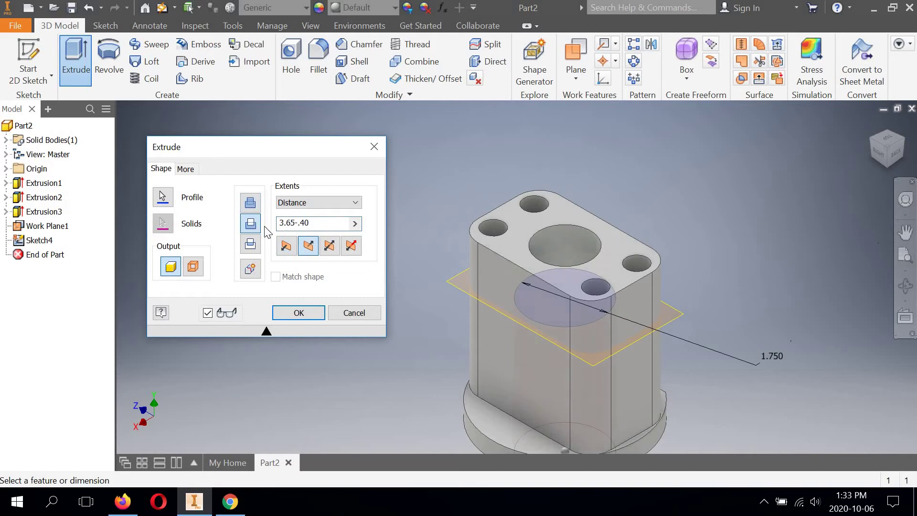
{"action": "left_click", "coordinate": [329, 246]}
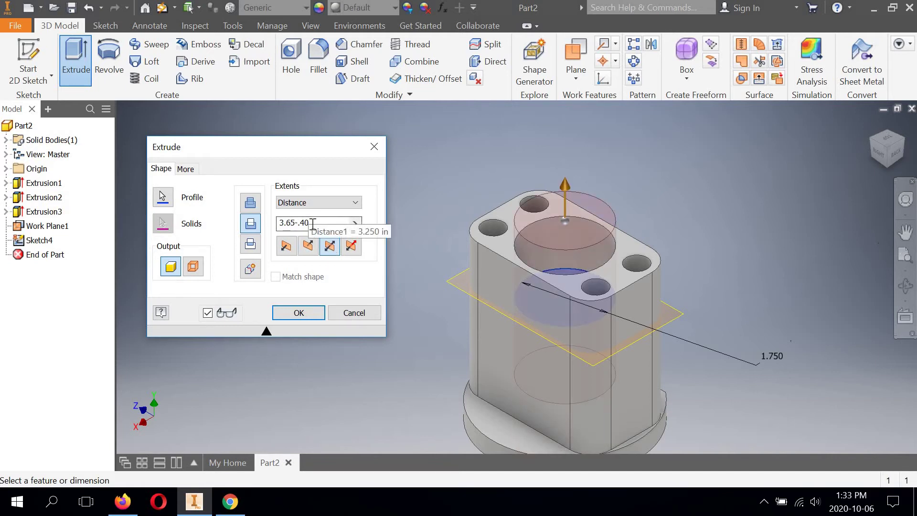
{"action": "left_click_drag", "start_coordinate": [312, 222], "coordinate": [268, 225]}
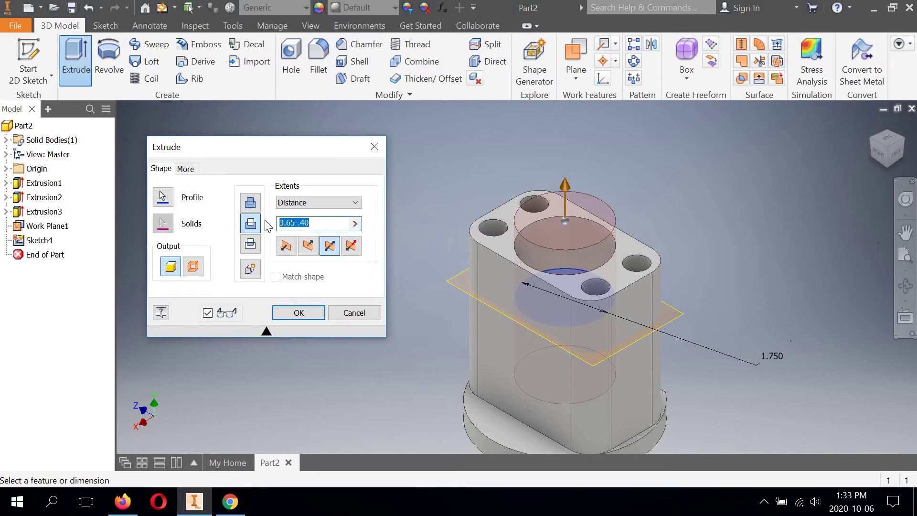
{"action": "key", "text": "BackSpace"}
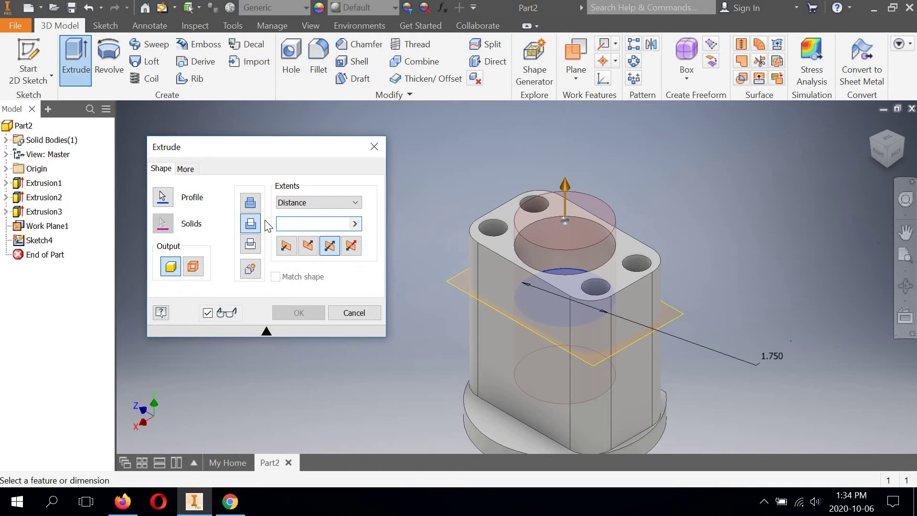
{"action": "type", "text": ".5"}
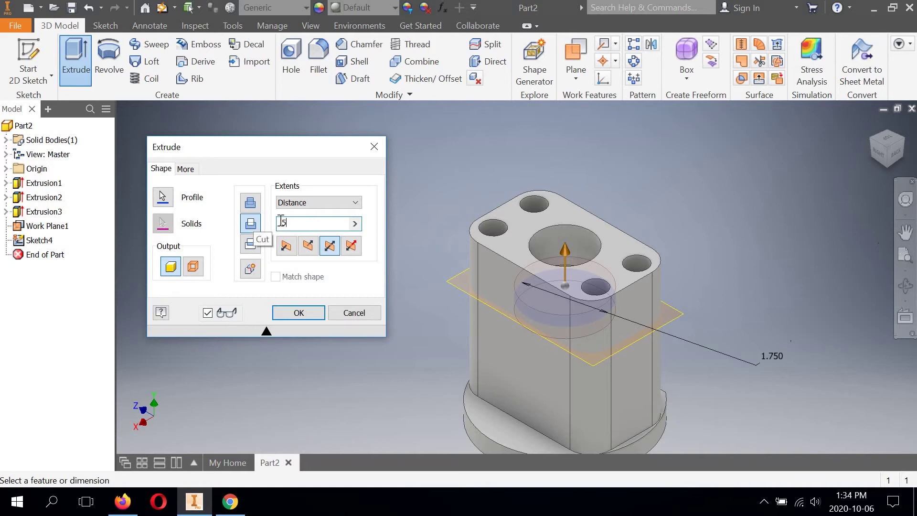
{"action": "left_click", "coordinate": [299, 313]}
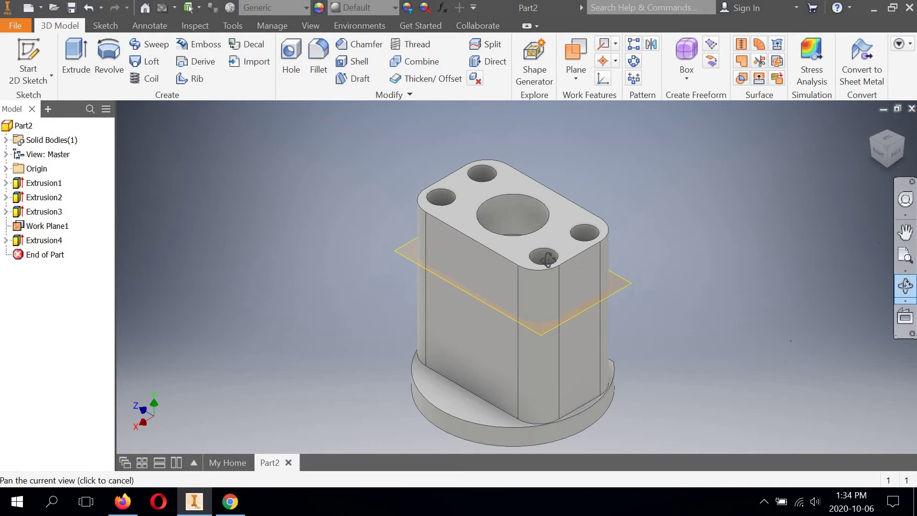
Turn off the visibility of the work plane used for the circular cut.
{"action": "left_click", "coordinate": [905, 285]}
{"action": "left_click_drag", "start_coordinate": [528, 293], "coordinate": [554, 318]}
{"action": "left_click_drag", "start_coordinate": [610, 311], "coordinate": [502, 307]}
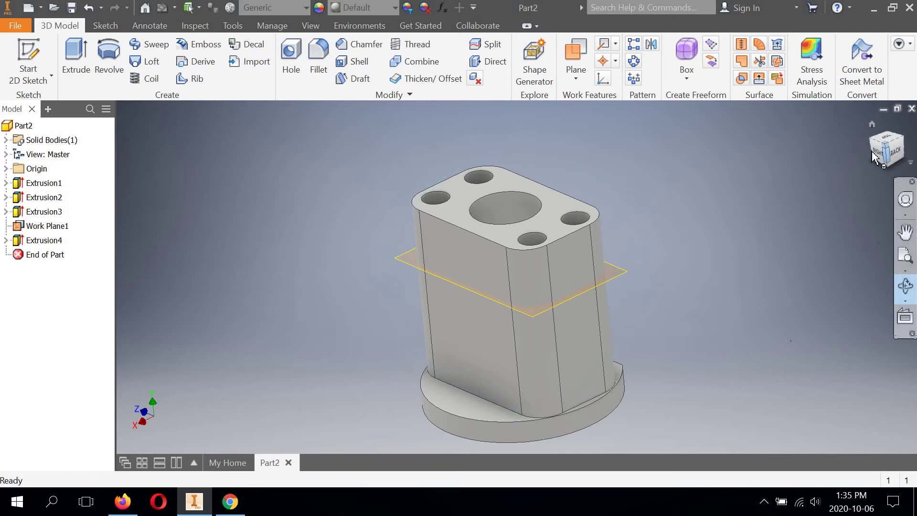
{"action": "left_click", "coordinate": [887, 146]}
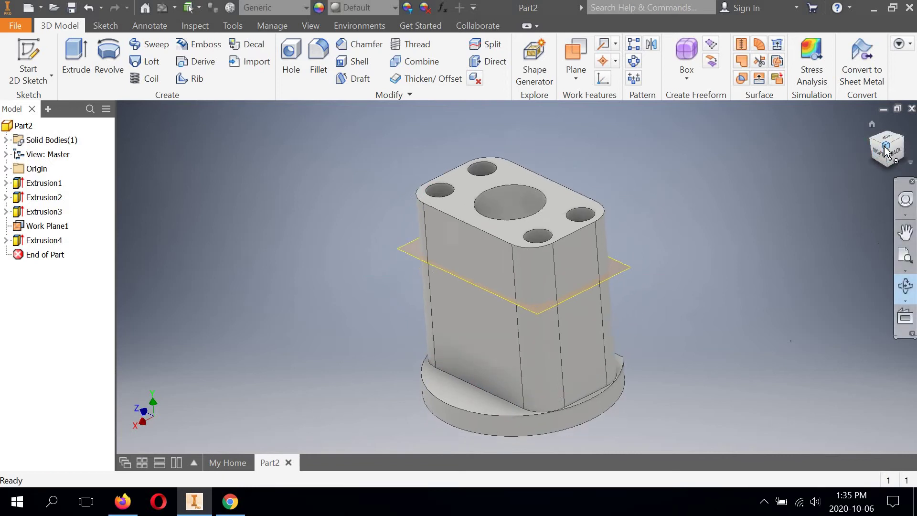
{"action": "right_click", "coordinate": [729, 144]}
{"action": "left_click", "coordinate": [769, 146]}
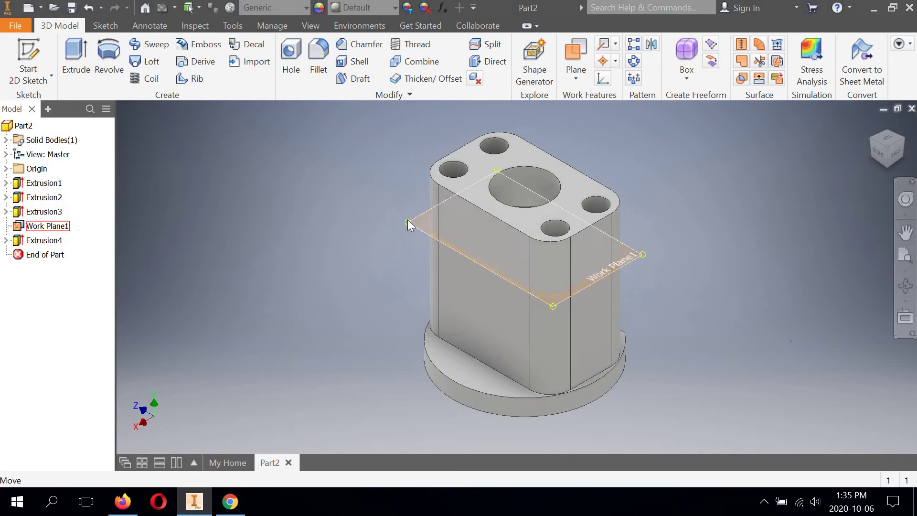
{"action": "right_click", "coordinate": [42, 227]}
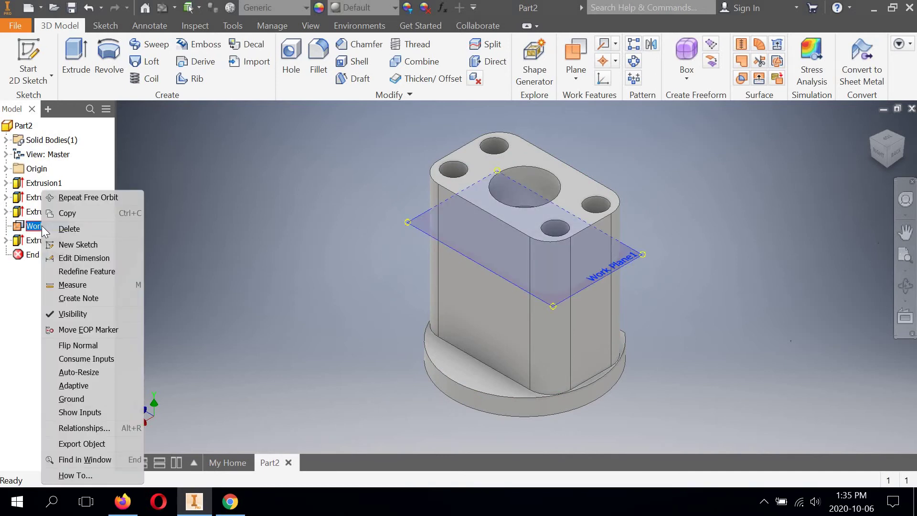
{"action": "left_click", "coordinate": [73, 313]}
{"action": "middle_click_drag", "start_coordinate": [316, 257], "coordinate": [302, 269]}
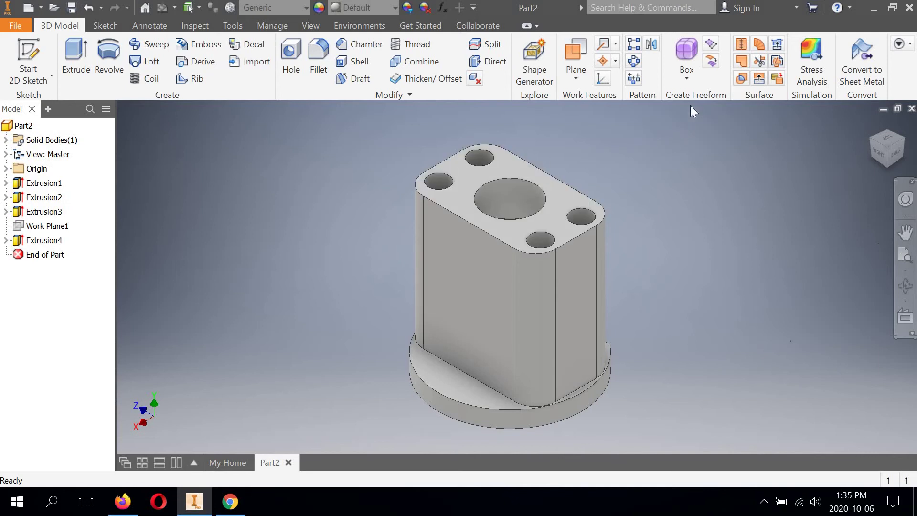
Create a work plane offset outward from the block's wide side face, using the expression 1.75-1 in.
{"action": "left_click", "coordinate": [573, 53]}
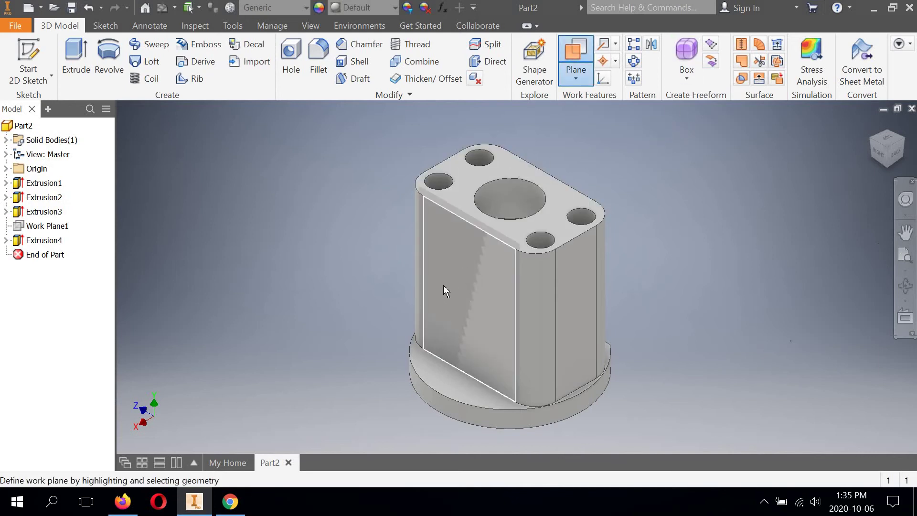
{"action": "left_click_drag", "start_coordinate": [443, 291], "coordinate": [379, 189]}
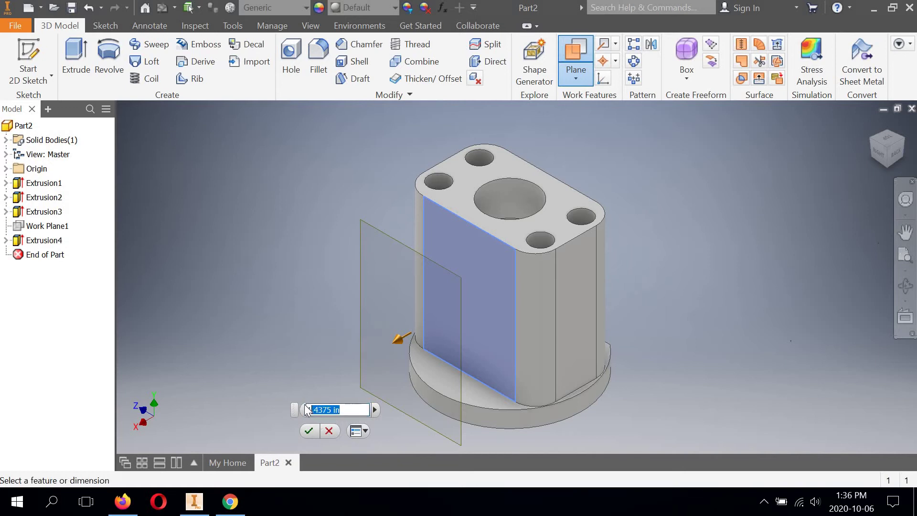
{"action": "type", "text": "1.75"}
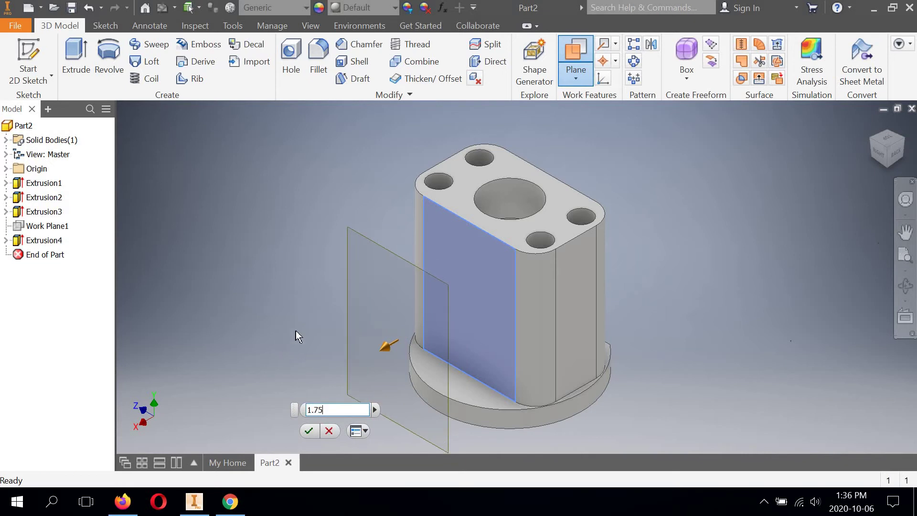
{"action": "middle_click_drag", "start_coordinate": [309, 273], "coordinate": [333, 229]}
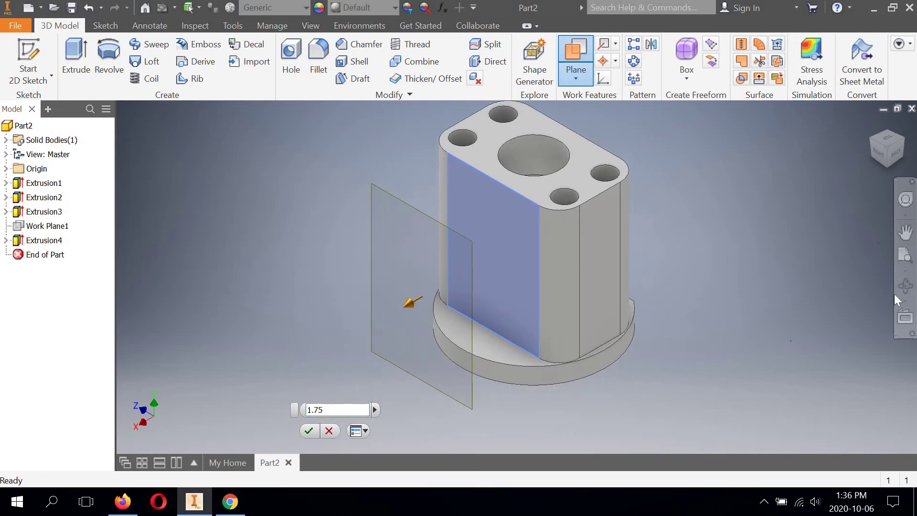
{"action": "left_click", "coordinate": [904, 285]}
{"action": "left_click_drag", "start_coordinate": [517, 270], "coordinate": [385, 286]}
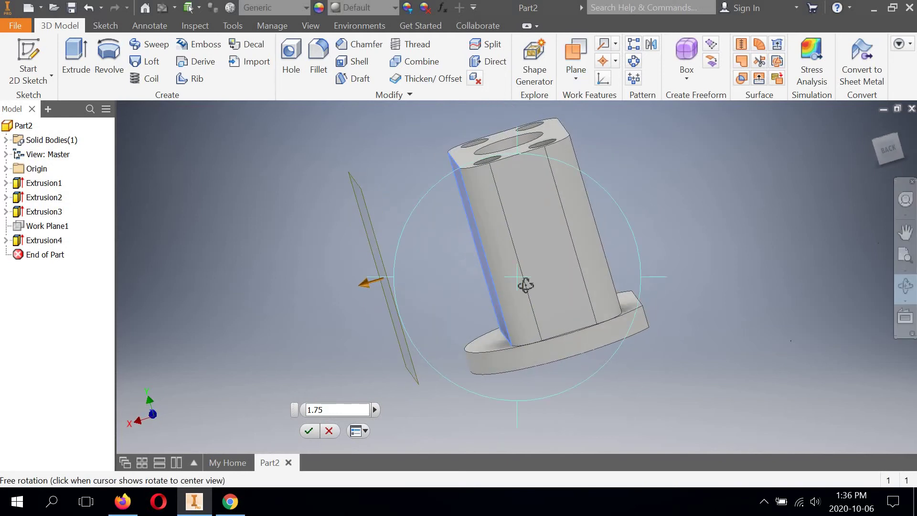
{"action": "left_click_drag", "start_coordinate": [558, 302], "coordinate": [585, 281]}
{"action": "middle_click_drag", "start_coordinate": [589, 311], "coordinate": [598, 350]}
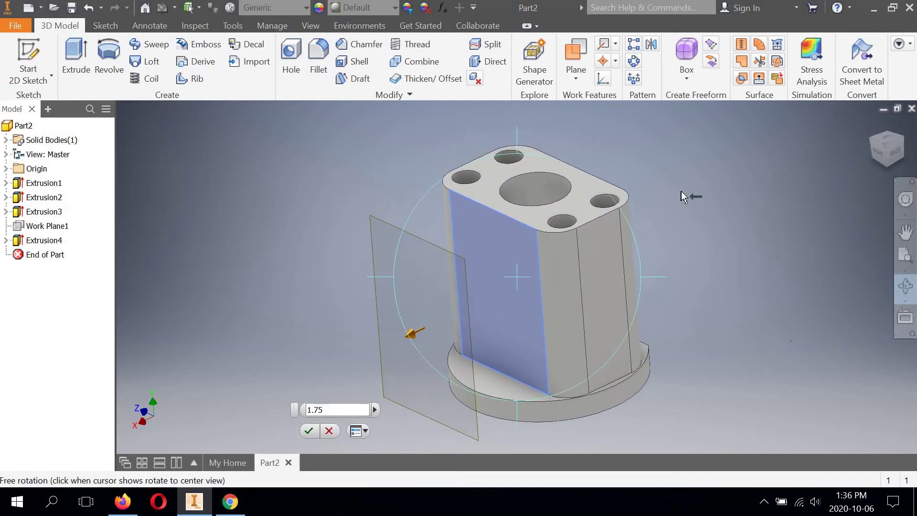
{"action": "right_click", "coordinate": [682, 190]}
{"action": "key", "text": "Escape"}
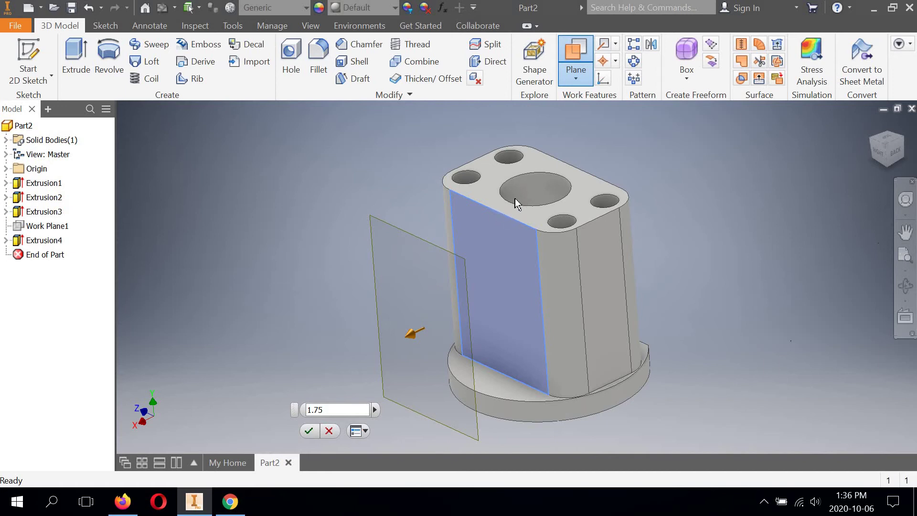
{"action": "left_click", "coordinate": [326, 412]}
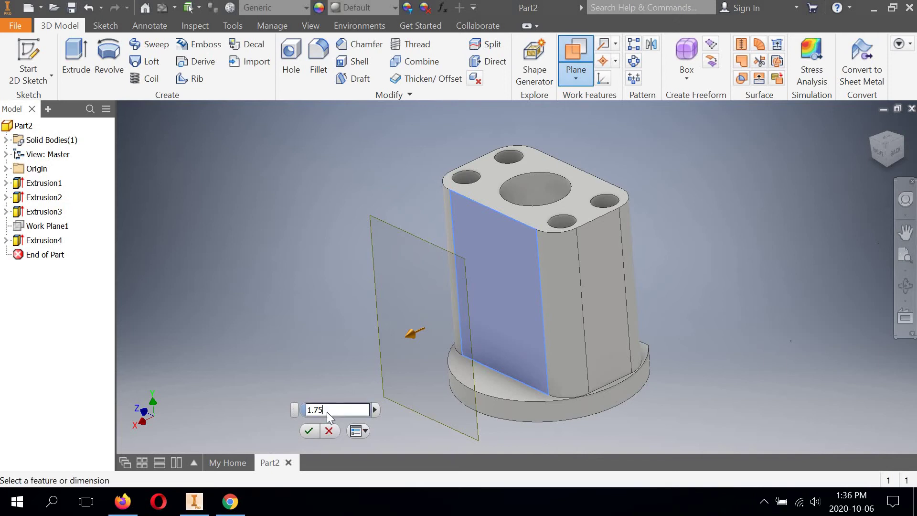
{"action": "type", "text": "-1"}
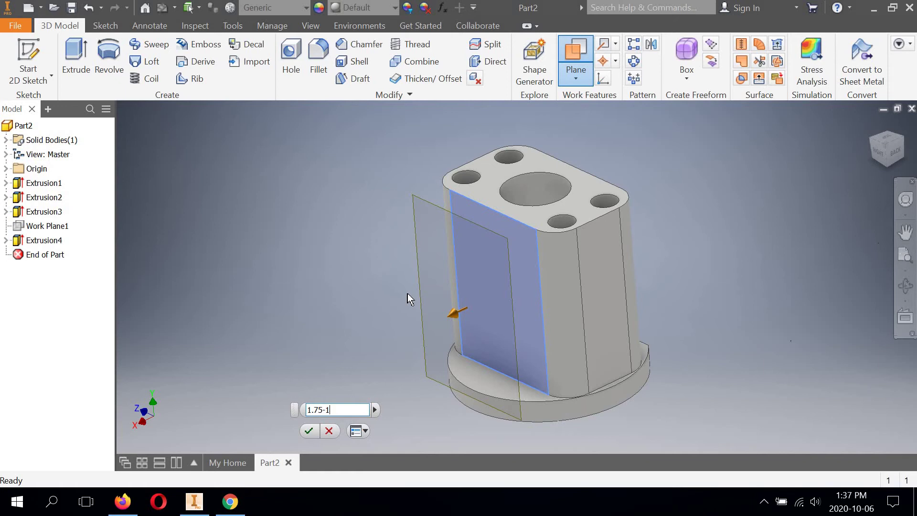
{"action": "left_click", "coordinate": [310, 431]}
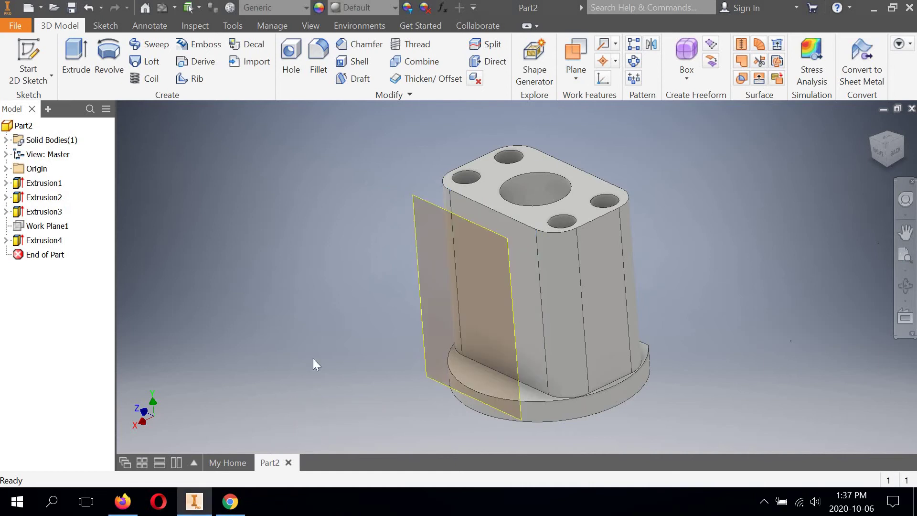
Check the new work plane against the base flange's edge from the back, and start a 2D sketch on that plane.
{"action": "left_click", "coordinate": [894, 155]}
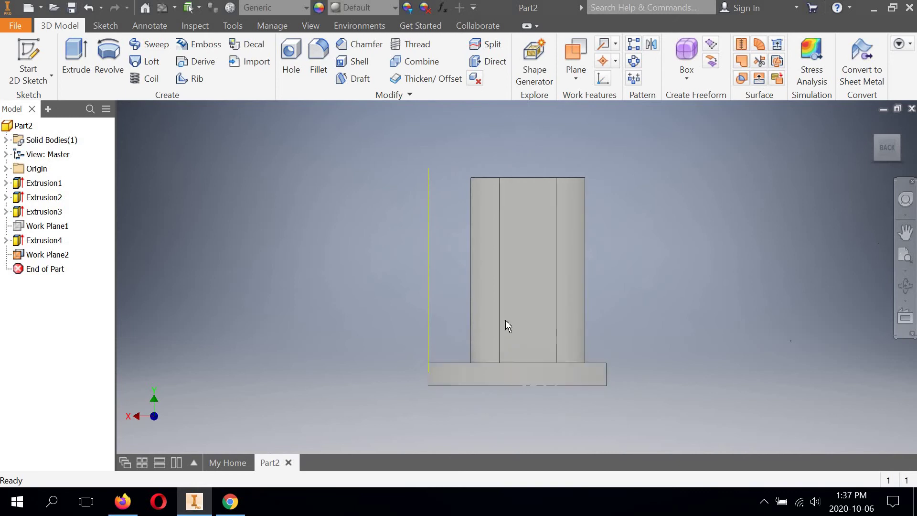
{"action": "scroll", "coordinate": [417, 392], "scroll_direction": "down", "scroll_amount": 6}
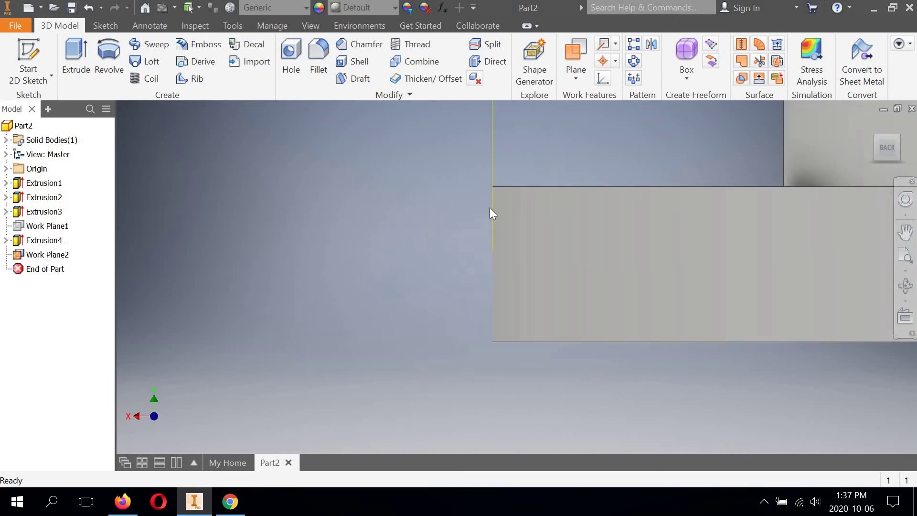
{"action": "scroll", "coordinate": [569, 126], "scroll_direction": "up", "scroll_amount": 5}
{"action": "middle_click_drag", "start_coordinate": [564, 136], "coordinate": [526, 246]}
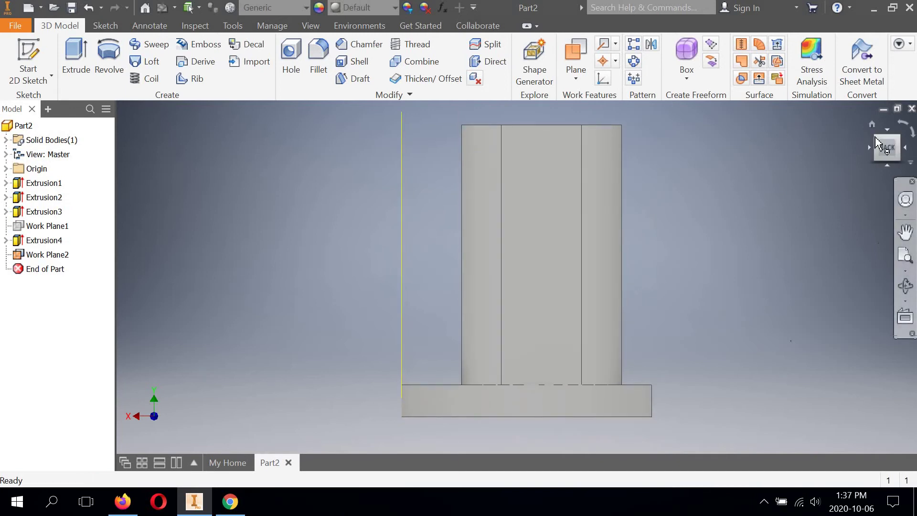
{"action": "left_click", "coordinate": [876, 138]}
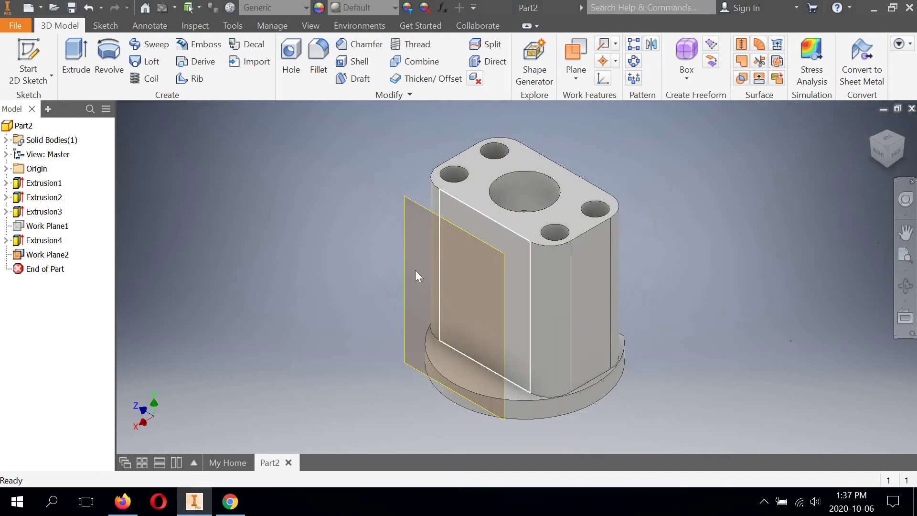
{"action": "middle_click_drag", "start_coordinate": [414, 271], "coordinate": [416, 241]}
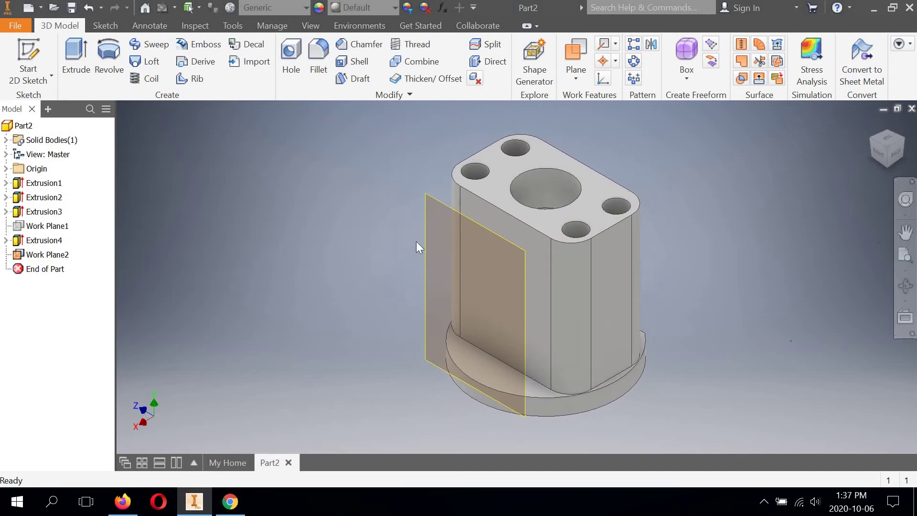
{"action": "left_click", "coordinate": [462, 244]}
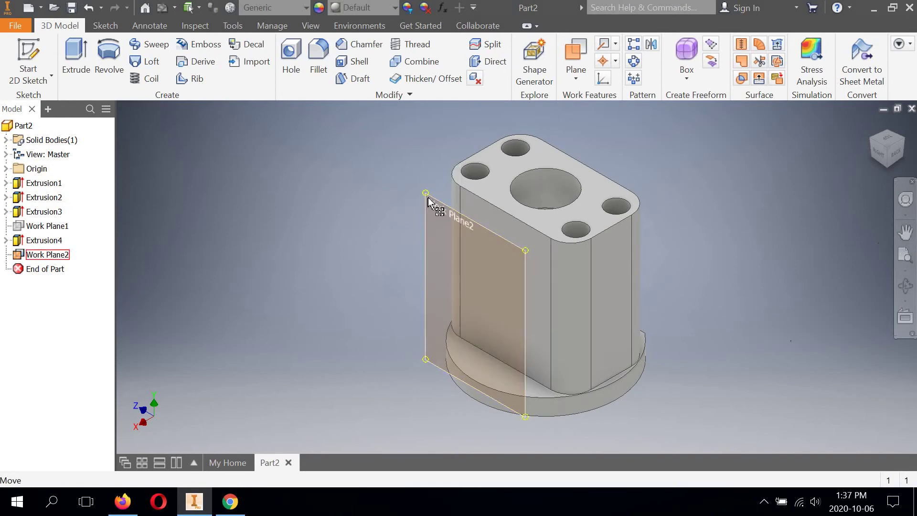
{"action": "left_click", "coordinate": [396, 222]}
{"action": "left_click", "coordinate": [30, 79]}
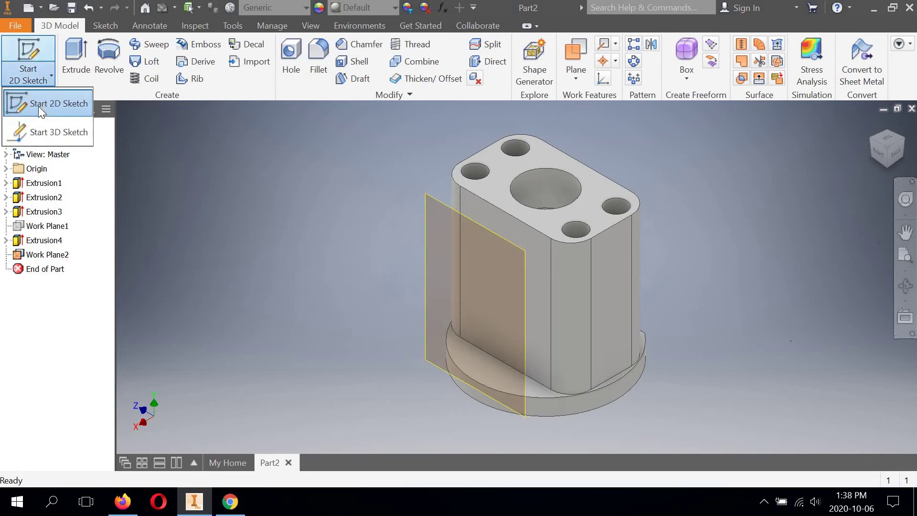
{"action": "left_click", "coordinate": [38, 106]}
{"action": "left_click", "coordinate": [433, 203]}
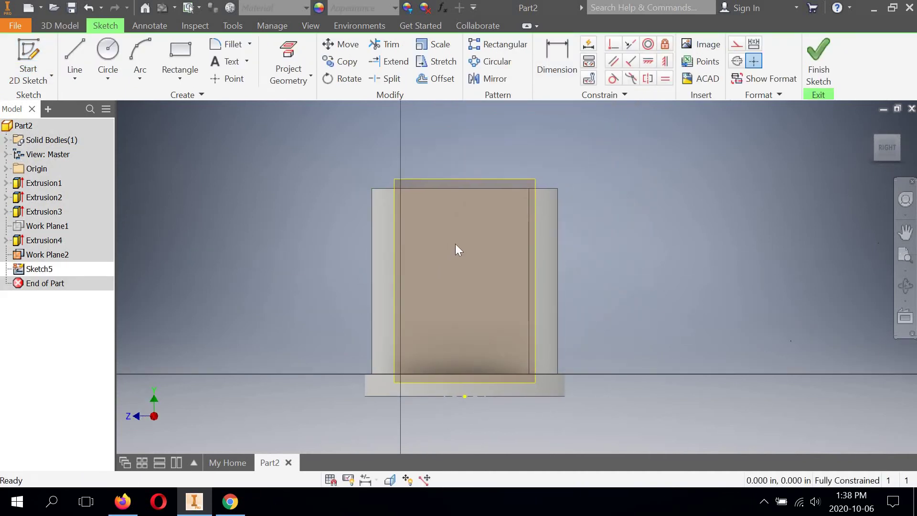
Sketch a rectangle about 3.9 in wide and 1.1 in high across the upper part of the block.
{"action": "scroll", "coordinate": [455, 243], "scroll_direction": "down", "scroll_amount": 1}
{"action": "middle_click_drag", "start_coordinate": [454, 228], "coordinate": [455, 217]}
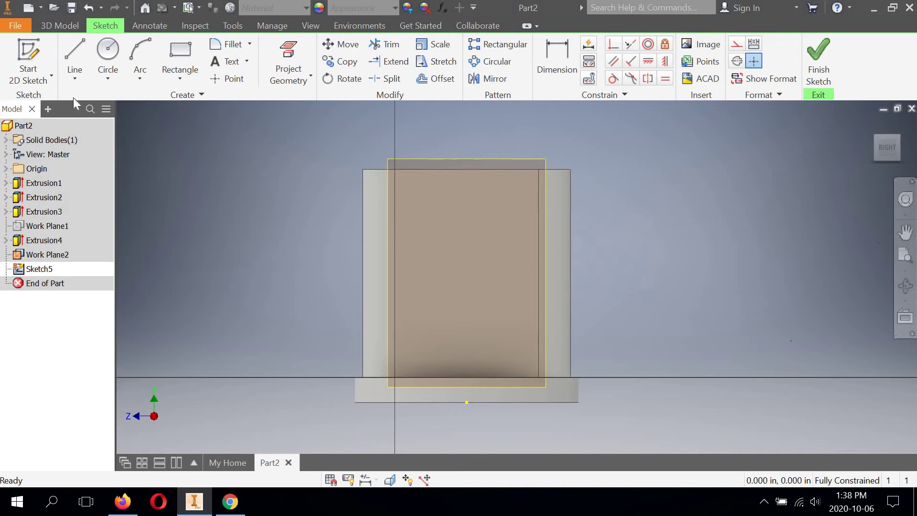
{"action": "left_click", "coordinate": [74, 55]}
{"action": "left_click", "coordinate": [188, 51]}
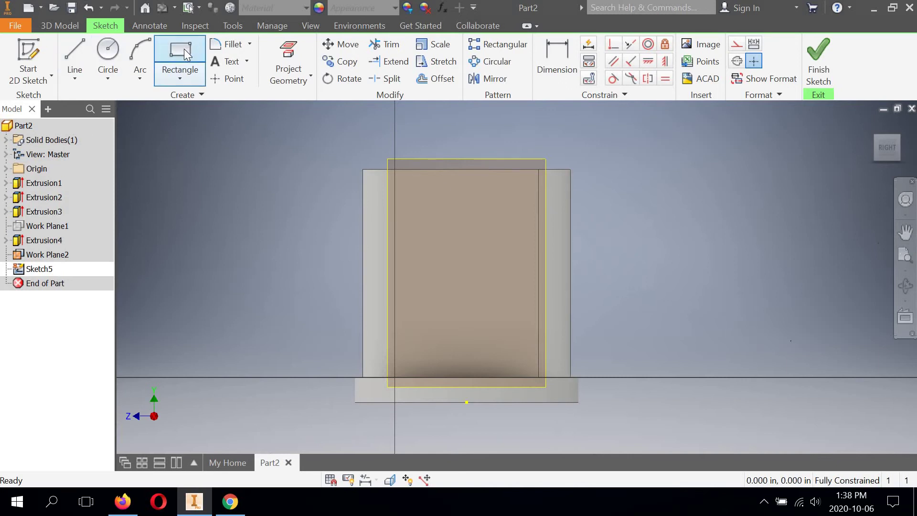
{"action": "left_click", "coordinate": [342, 190]}
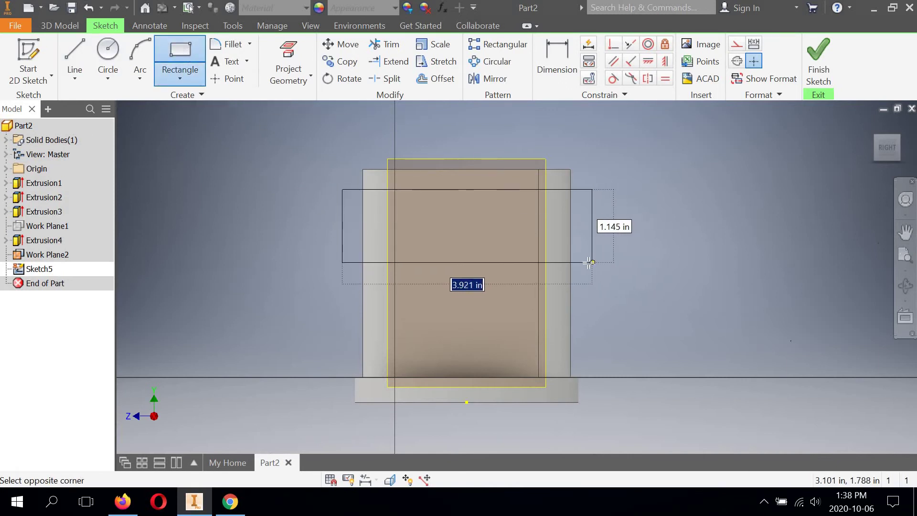
{"action": "left_click", "coordinate": [589, 262]}
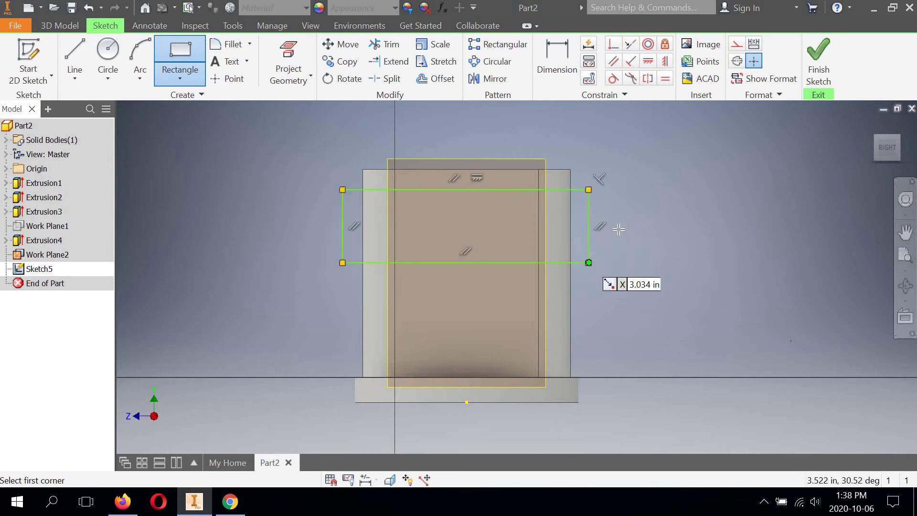
Dimension the rectangle's top edge .100 in below the block's top edge.
{"action": "right_click", "coordinate": [646, 158]}
{"action": "left_click", "coordinate": [687, 157]}
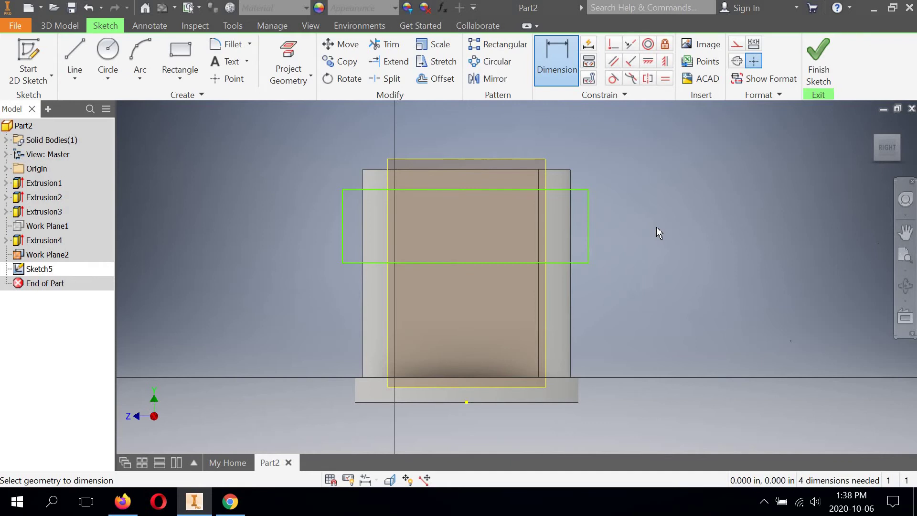
{"action": "scroll", "coordinate": [478, 171], "scroll_direction": "up", "scroll_amount": 4}
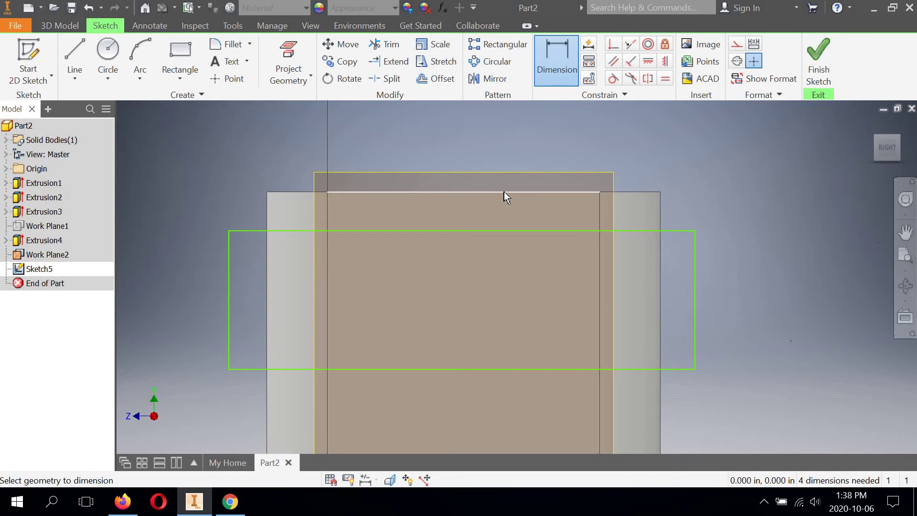
{"action": "mouse_move", "coordinate": [526, 214]}
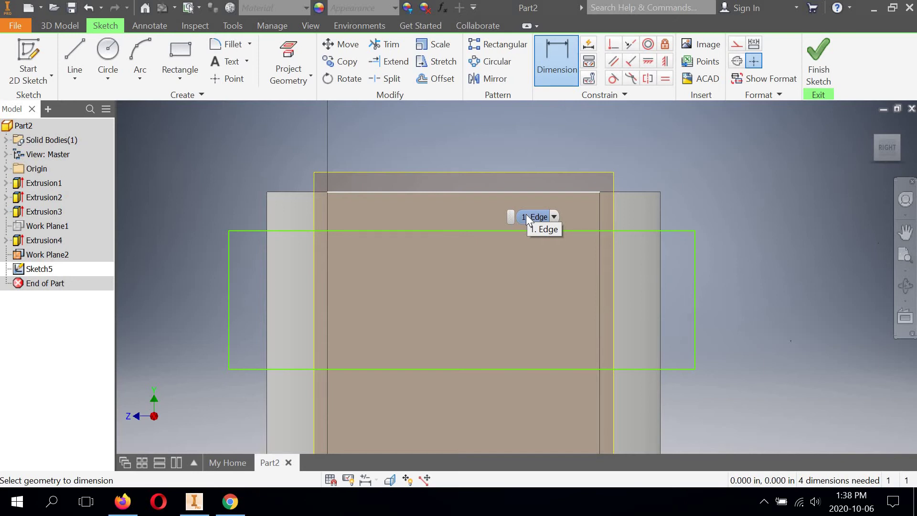
{"action": "left_click", "coordinate": [487, 193]}
{"action": "left_click", "coordinate": [488, 230]}
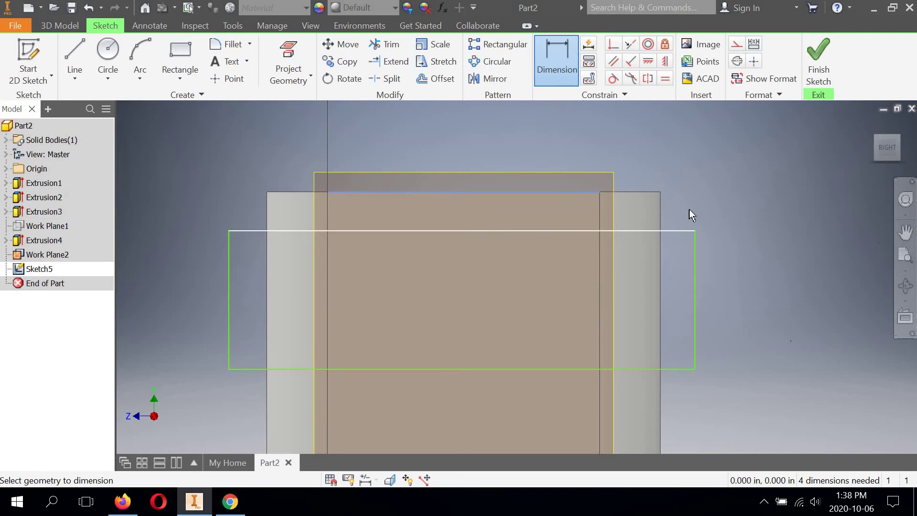
{"action": "left_click", "coordinate": [729, 208]}
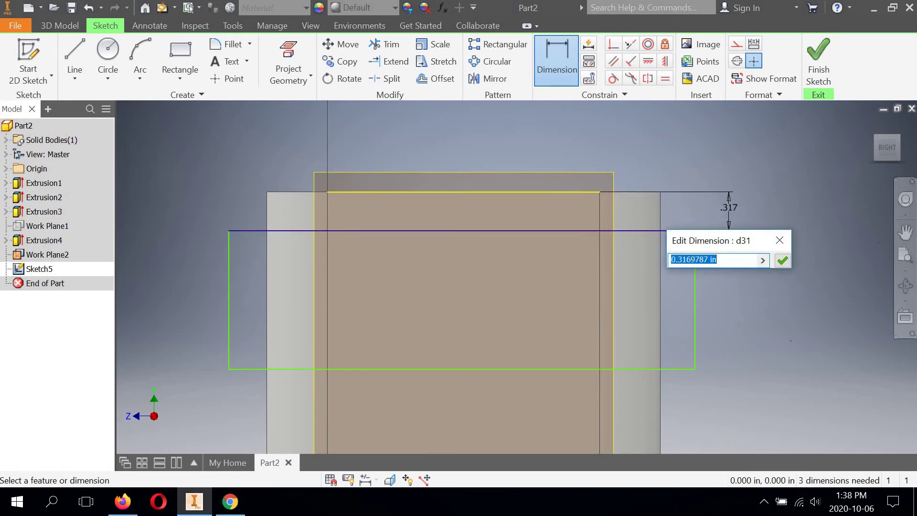
{"action": "type", "text": ".100"}
{"action": "left_click", "coordinate": [781, 260]}
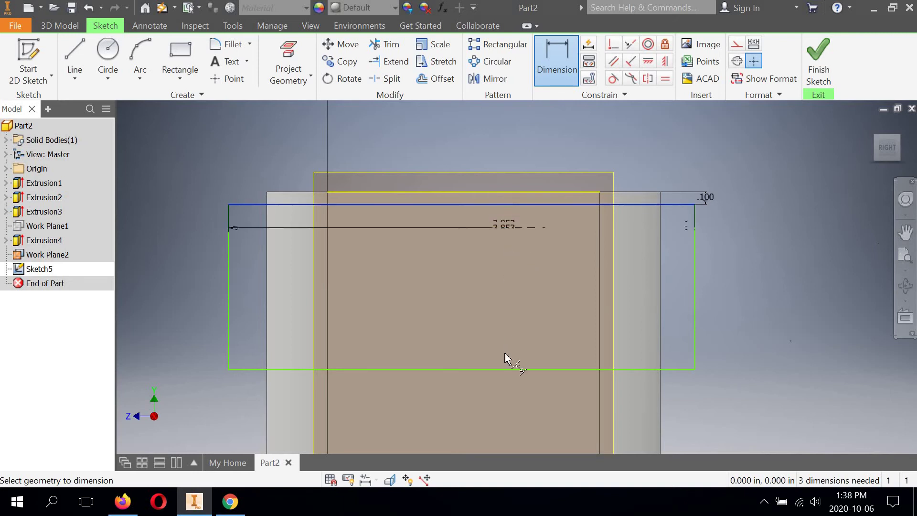
Dimension the rectangle's height as 2 in.
{"action": "left_click", "coordinate": [505, 369]}
{"action": "left_click", "coordinate": [748, 287]}
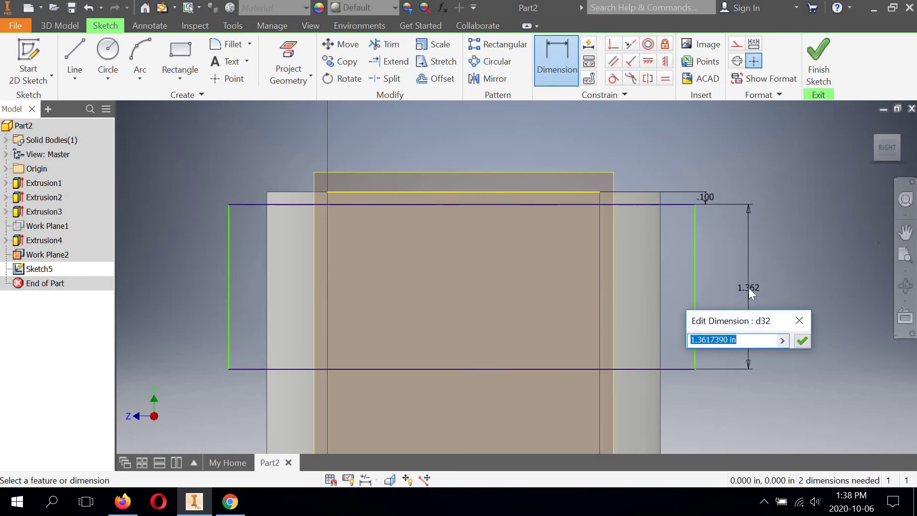
{"action": "type", "text": "2"}
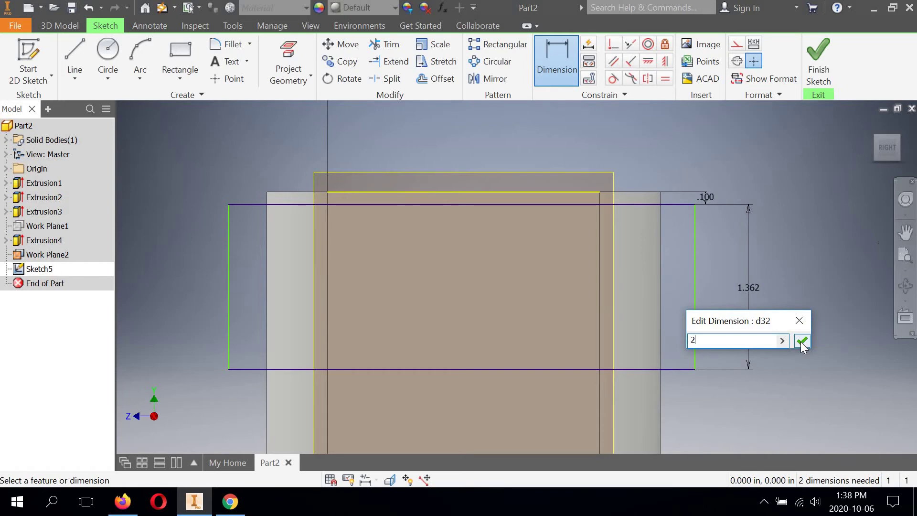
{"action": "left_click", "coordinate": [802, 341]}
Dimension the rectangle's right side from the projected origin point at the flange's bottom, using the expression 3.25/2 in.
{"action": "scroll", "coordinate": [635, 257], "scroll_direction": "up", "scroll_amount": 3}
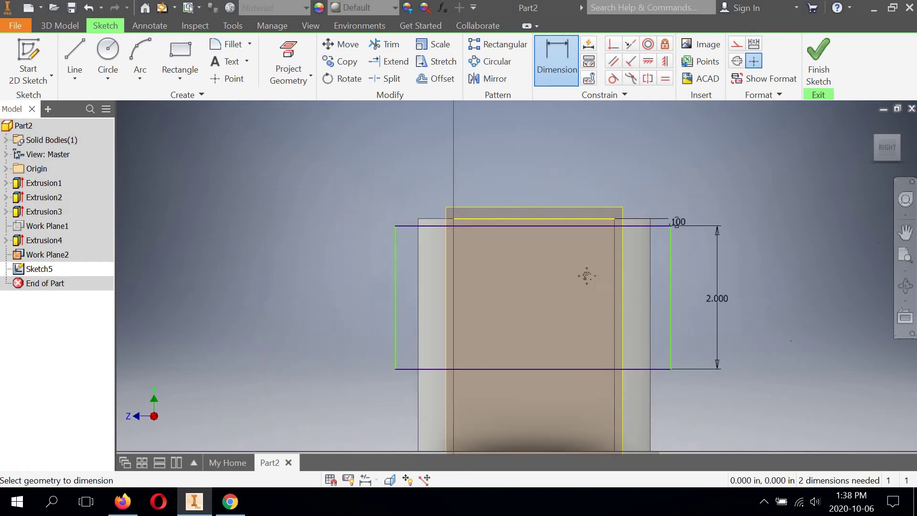
{"action": "mouse_move", "coordinate": [623, 279]}
{"action": "middle_mouse_down"}
{"action": "mouse_move", "coordinate": [575, 272]}
{"action": "mouse_move", "coordinate": [519, 248]}
{"action": "middle_mouse_up"}
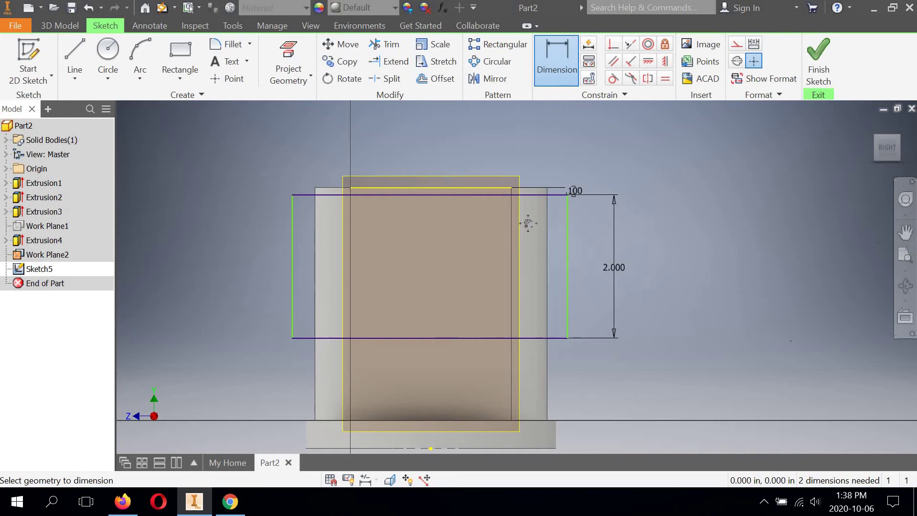
{"action": "mouse_move", "coordinate": [519, 268]}
{"action": "middle_mouse_down"}
{"action": "mouse_move", "coordinate": [529, 222]}
{"action": "mouse_move", "coordinate": [514, 262]}
{"action": "middle_mouse_up"}
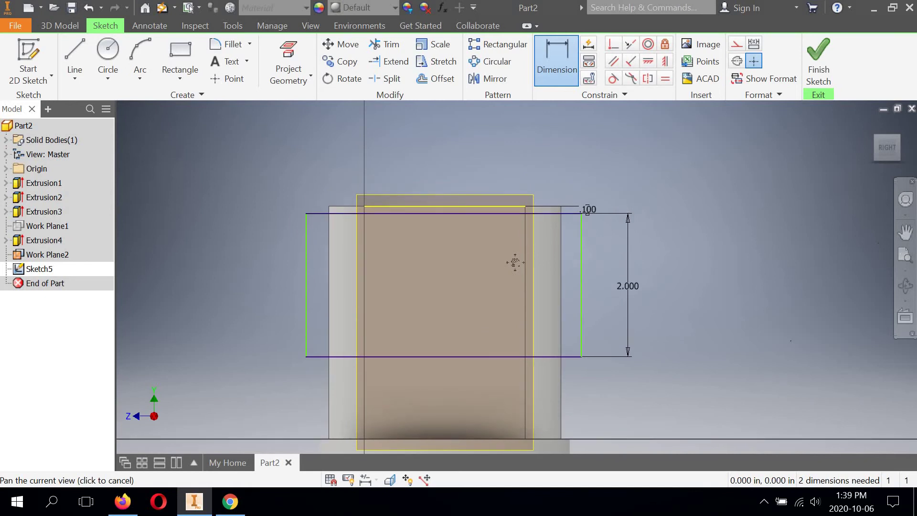
{"action": "middle_click_drag", "start_coordinate": [514, 262], "coordinate": [517, 258]}
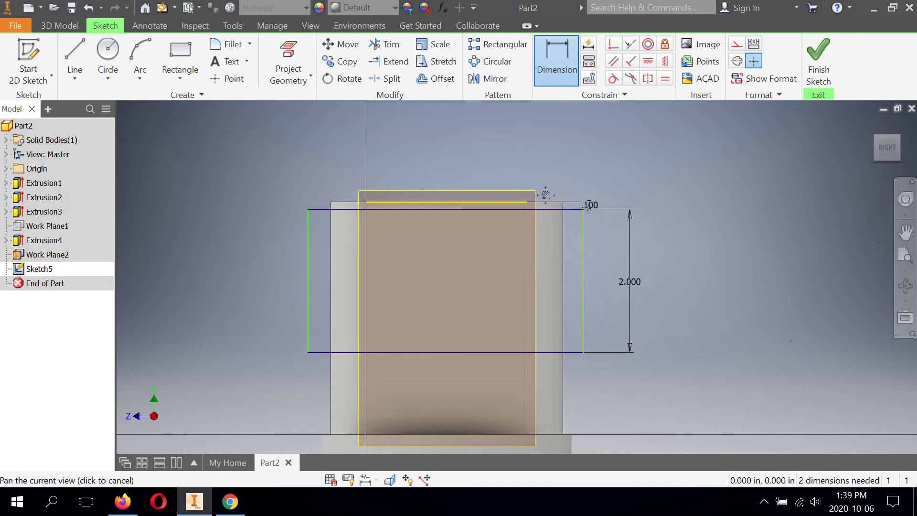
{"action": "middle_click_drag", "start_coordinate": [545, 195], "coordinate": [555, 118]}
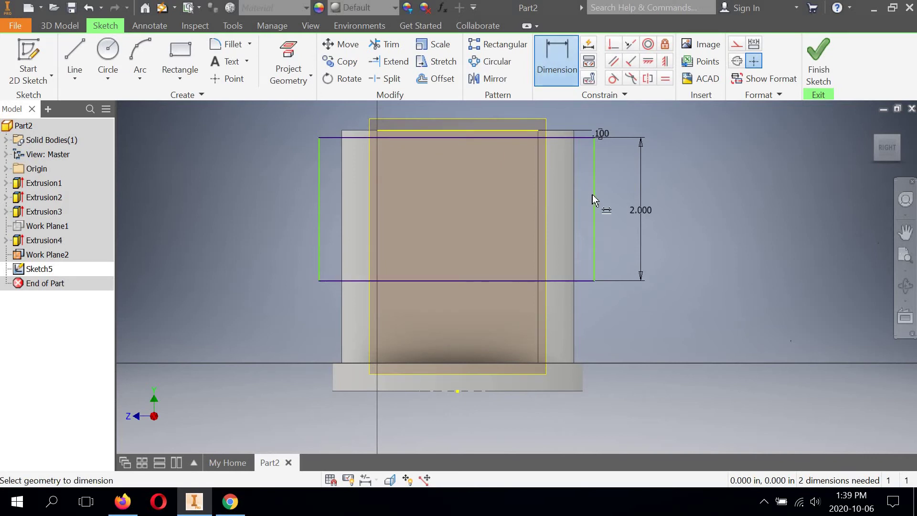
{"action": "left_click", "coordinate": [573, 210]}
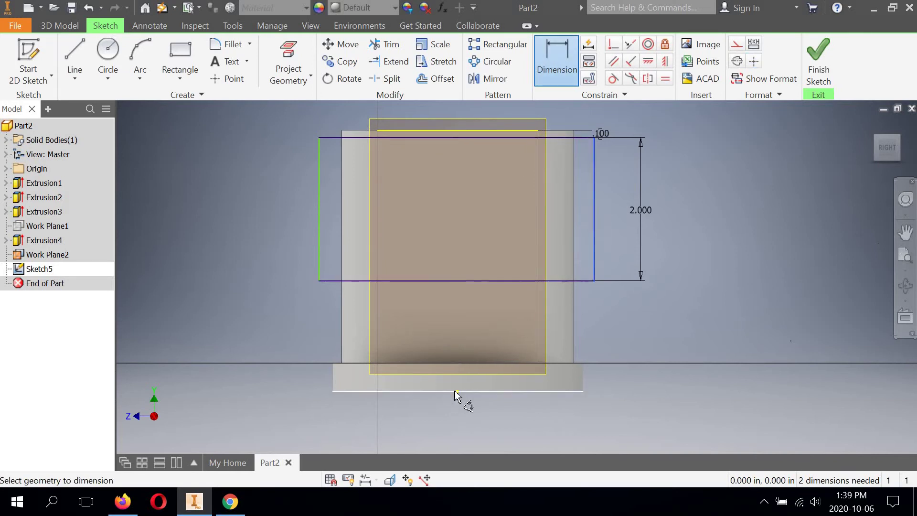
{"action": "left_click", "coordinate": [456, 392]}
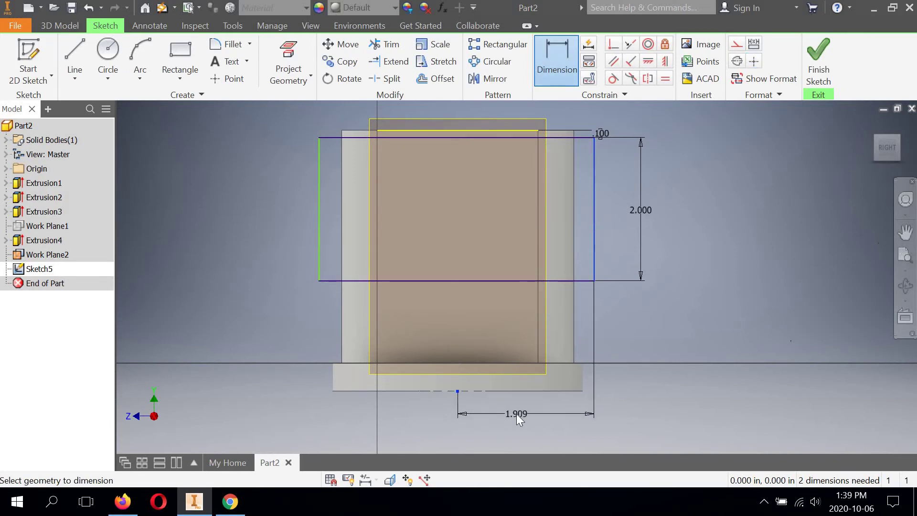
{"action": "left_click", "coordinate": [517, 414]}
{"action": "type", "text": "3."}
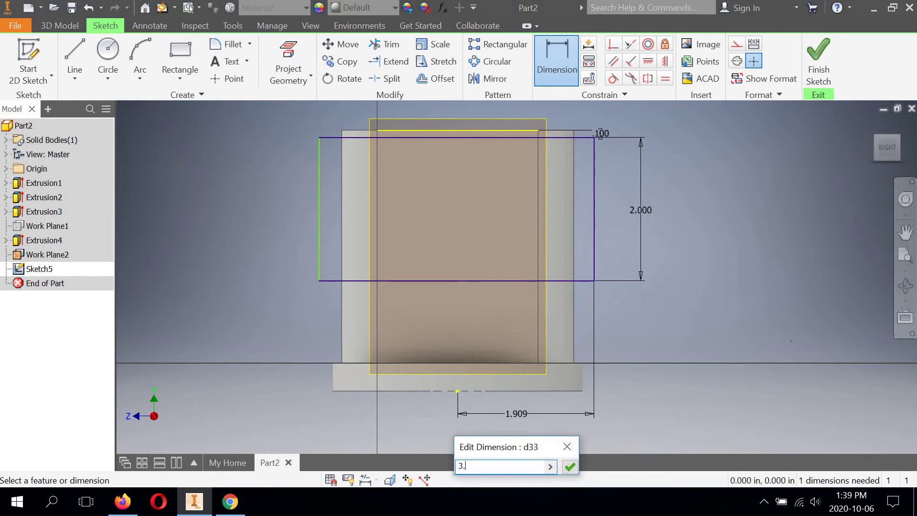
{"action": "type", "text": "25/2"}
{"action": "key", "text": "Return"}
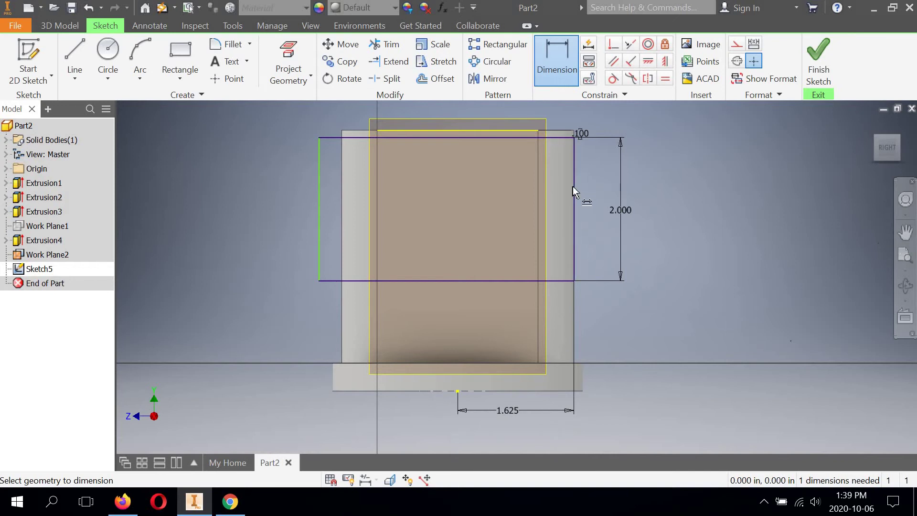
Dimension the rectangle's left side from the same origin point with the expression 3.25/2 in, and finish the sketch.
{"action": "left_click", "coordinate": [319, 199]}
{"action": "left_click", "coordinate": [456, 392]}
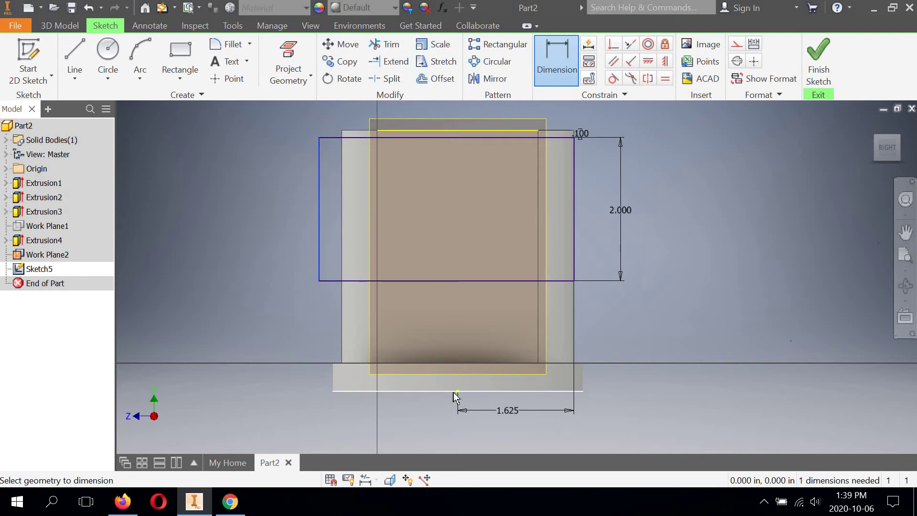
{"action": "left_click", "coordinate": [408, 411]}
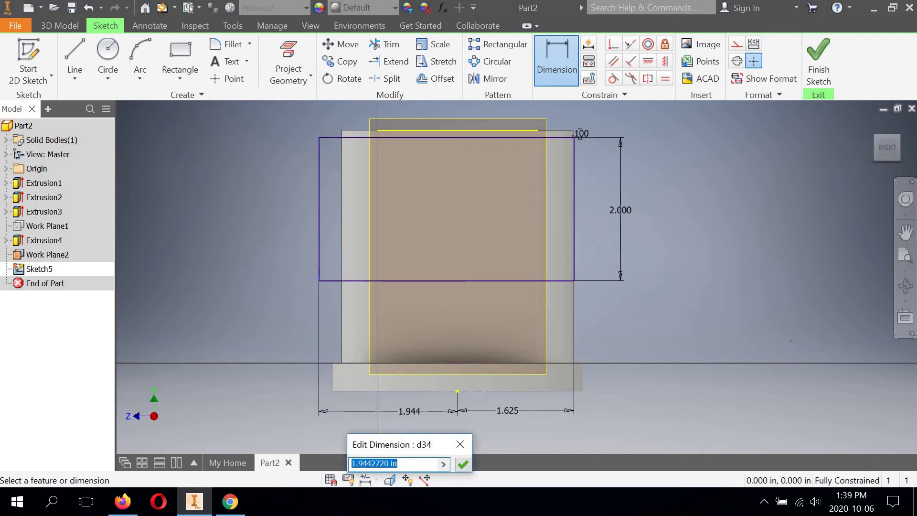
{"action": "type", "text": "3.25/2"}
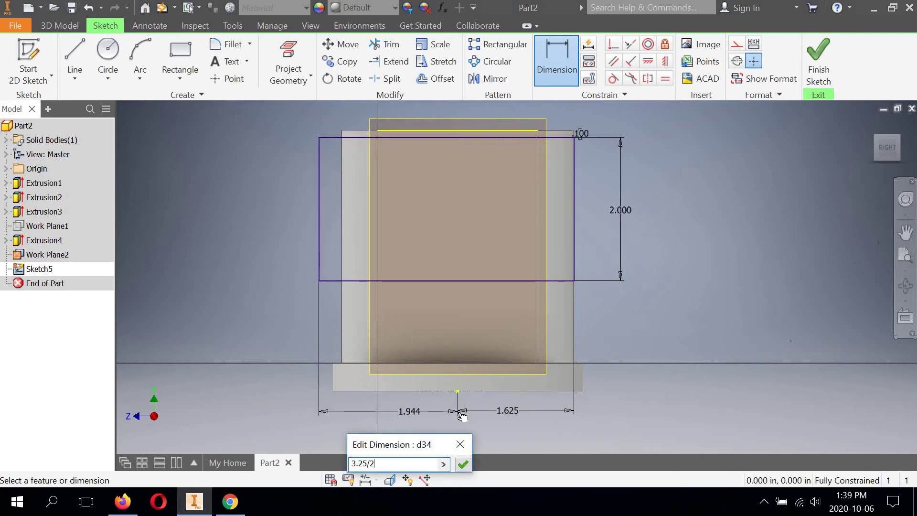
{"action": "left_click", "coordinate": [463, 464]}
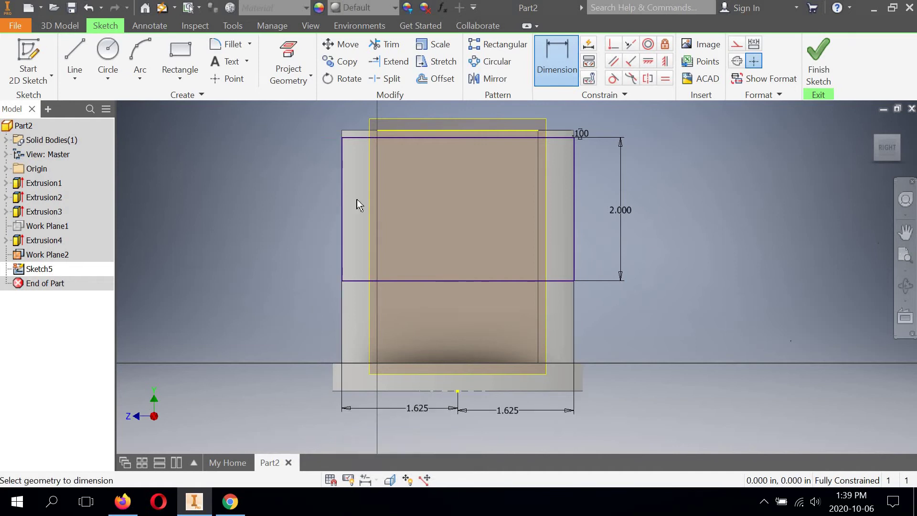
{"action": "scroll", "coordinate": [477, 254], "scroll_direction": "up", "scroll_amount": 3}
{"action": "scroll", "coordinate": [477, 253], "scroll_direction": "down", "scroll_amount": 6}
{"action": "scroll", "coordinate": [484, 231], "scroll_direction": "up", "scroll_amount": 5}
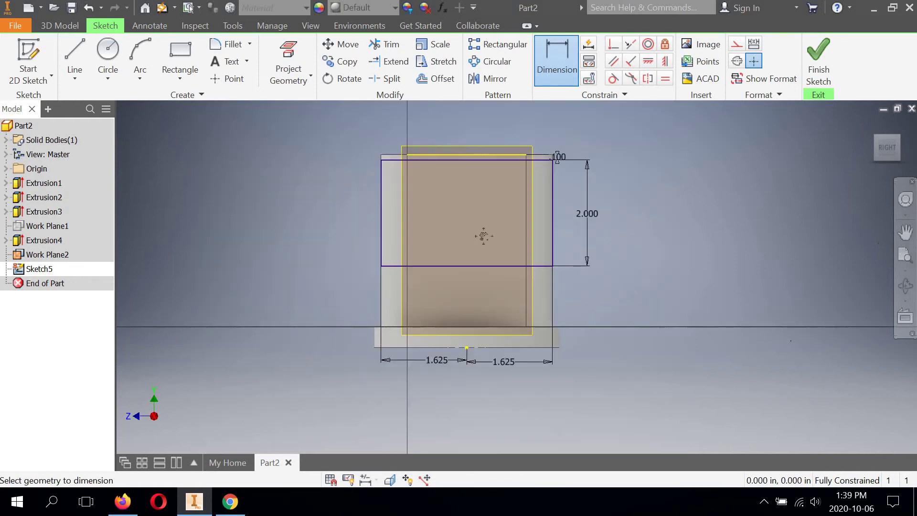
{"action": "middle_click_drag", "start_coordinate": [484, 222], "coordinate": [482, 237]}
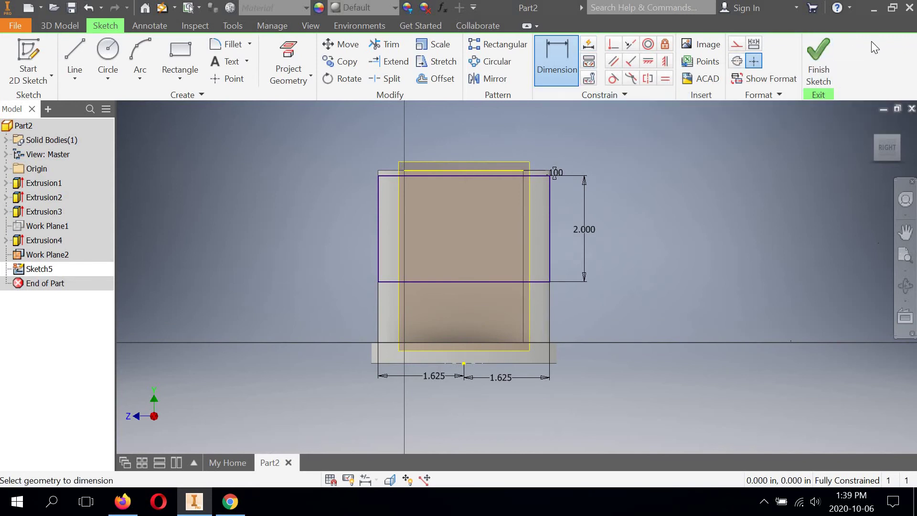
{"action": "left_click", "coordinate": [818, 58]}
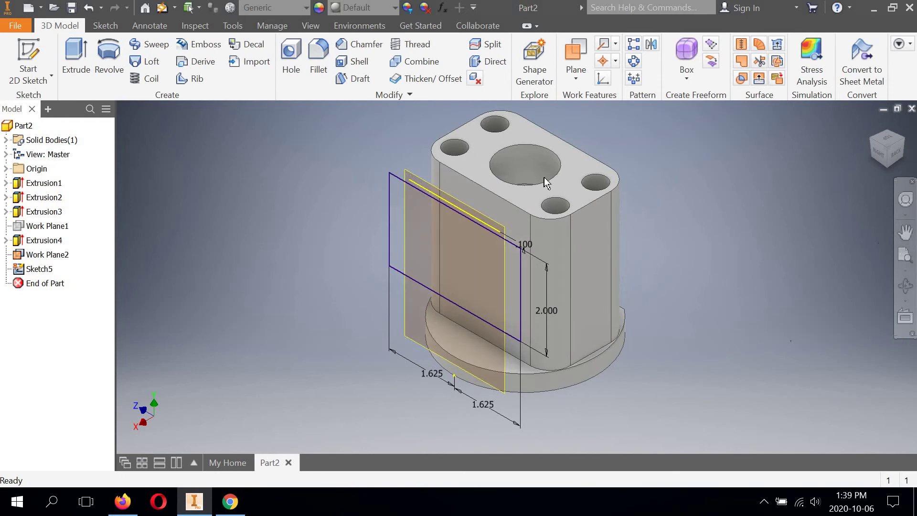
Inspect the rectangle against the block in 3D and reopen its sketch on the offset work plane for editing.
{"action": "scroll", "coordinate": [486, 252], "scroll_direction": "down", "scroll_amount": 6}
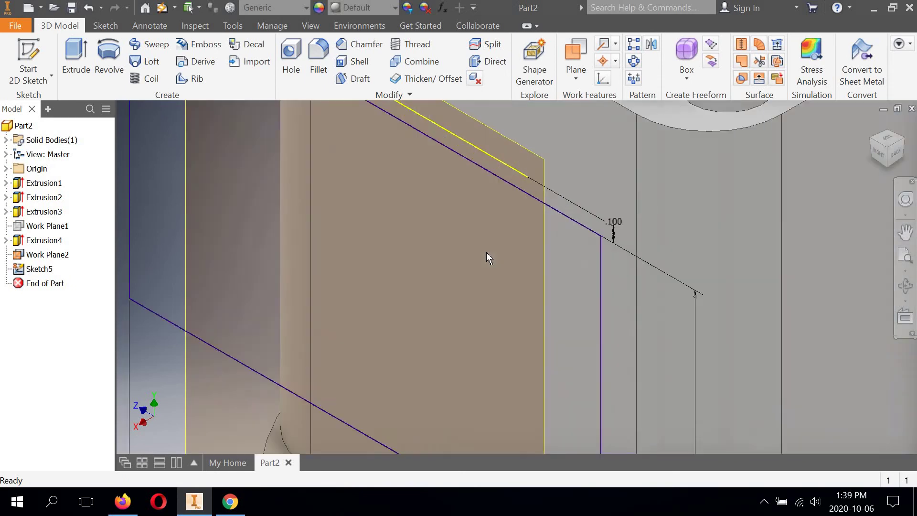
{"action": "scroll", "coordinate": [486, 253], "scroll_direction": "up", "scroll_amount": 5}
{"action": "middle_click_drag", "start_coordinate": [487, 253], "coordinate": [462, 317]}
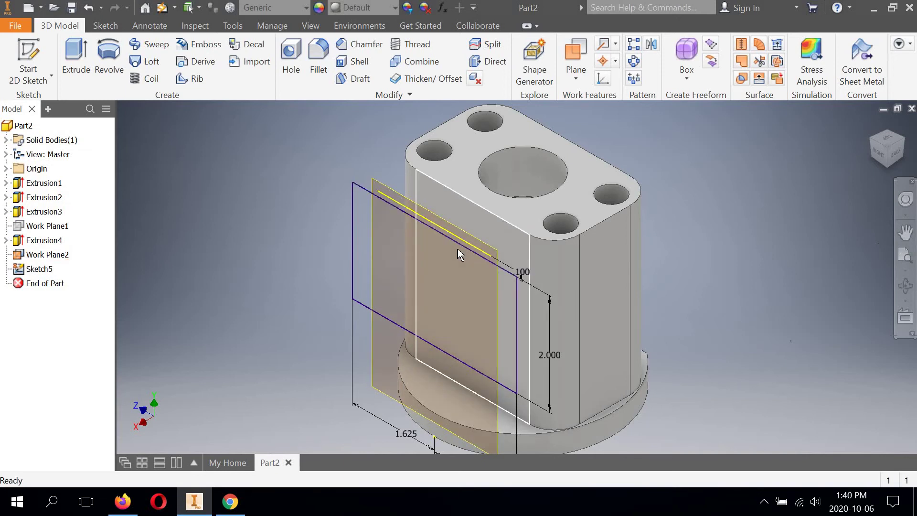
{"action": "mouse_move", "coordinate": [479, 271]}
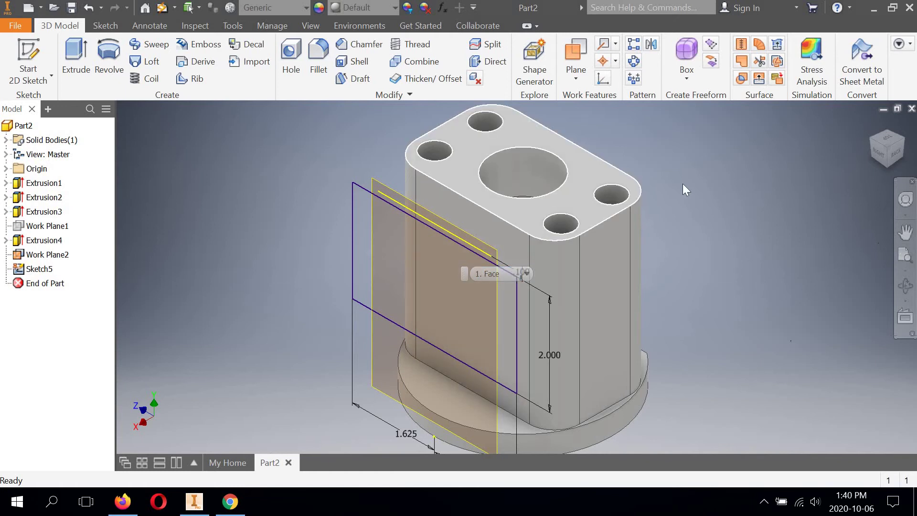
{"action": "mouse_move", "coordinate": [667, 186]}
{"action": "middle_mouse_down"}
{"action": "mouse_move", "coordinate": [653, 178]}
{"action": "mouse_move", "coordinate": [660, 180]}
{"action": "middle_mouse_up"}
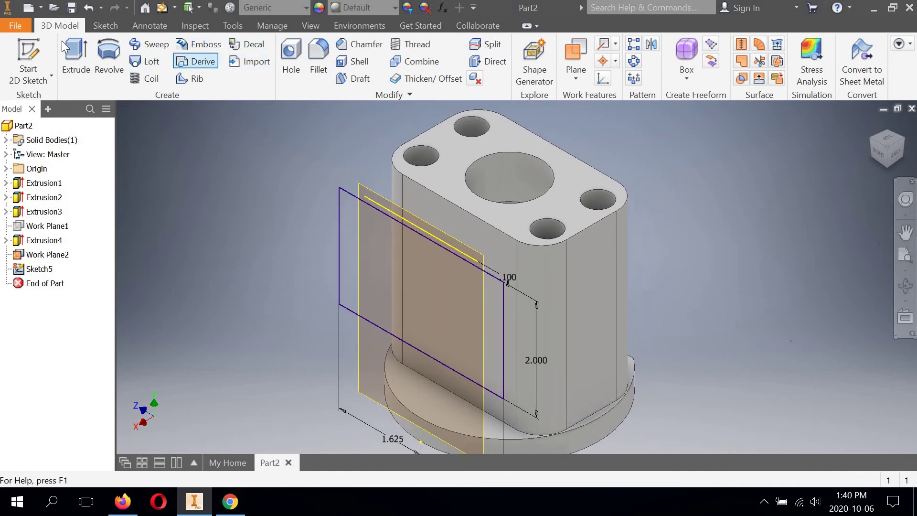
{"action": "right_click", "coordinate": [38, 271]}
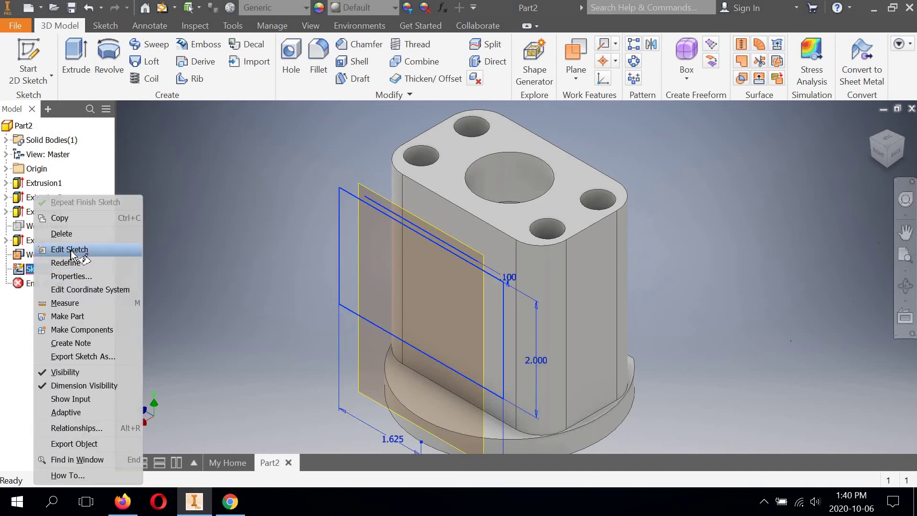
{"action": "left_click", "coordinate": [70, 250]}
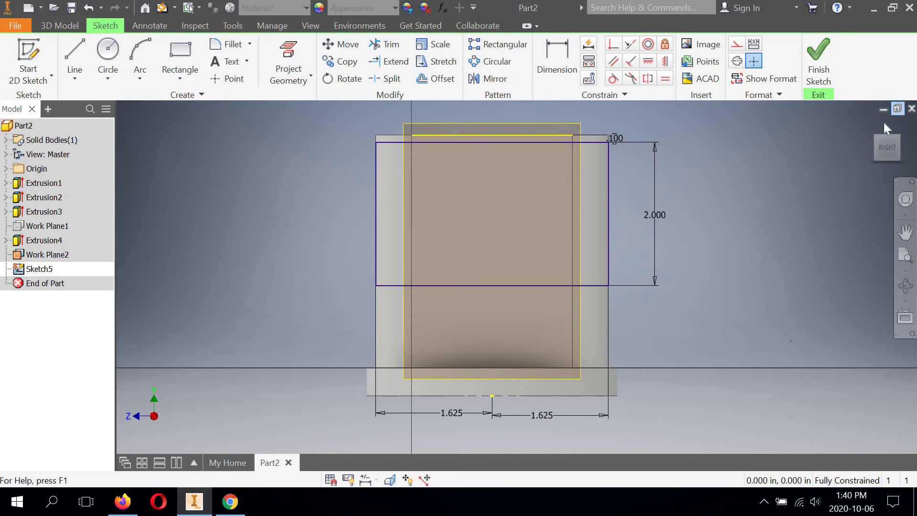
{"action": "left_click", "coordinate": [896, 139]}
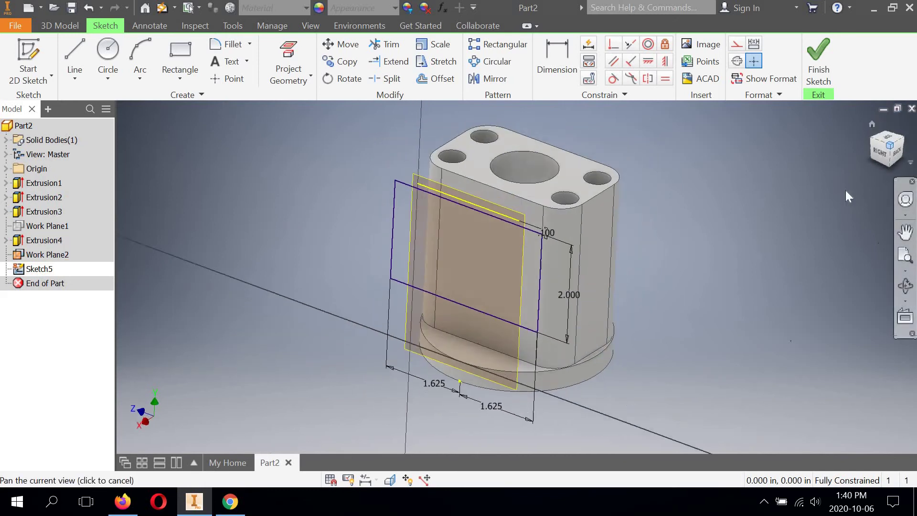
Exit the rectangle's sketch on the offset work plane and reopen it for editing in an isometric view.
{"action": "left_click", "coordinate": [818, 61]}
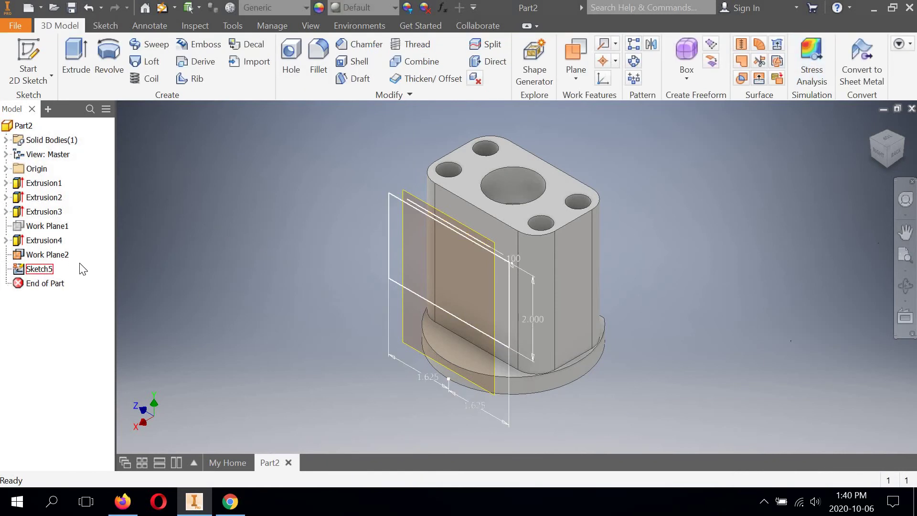
{"action": "right_click", "coordinate": [39, 270]}
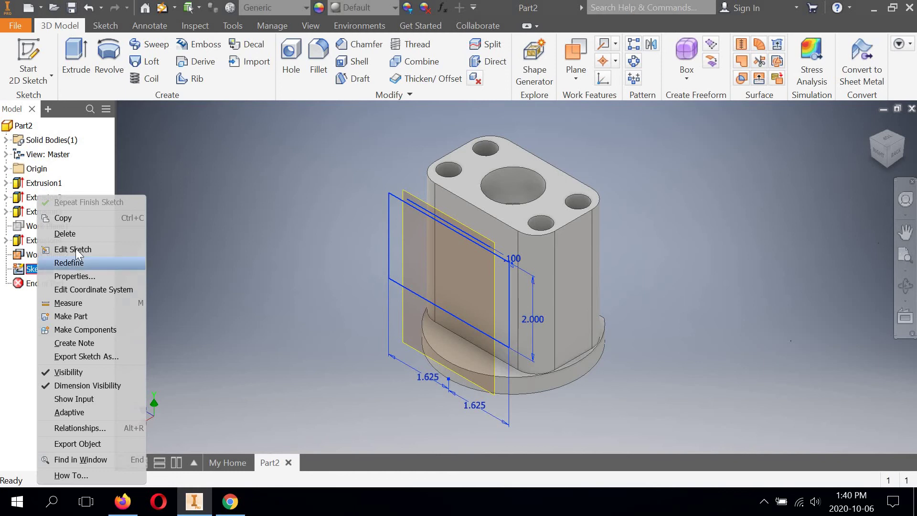
{"action": "left_click", "coordinate": [75, 249]}
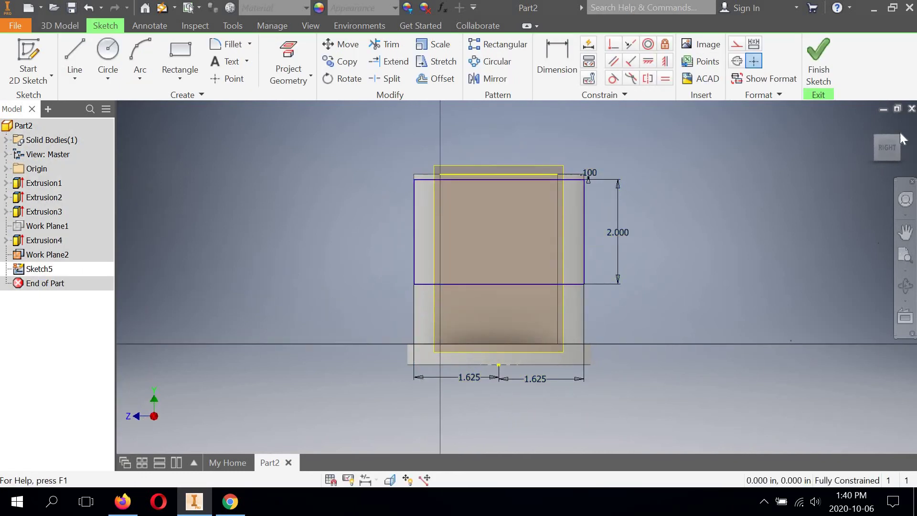
{"action": "left_click", "coordinate": [876, 144]}
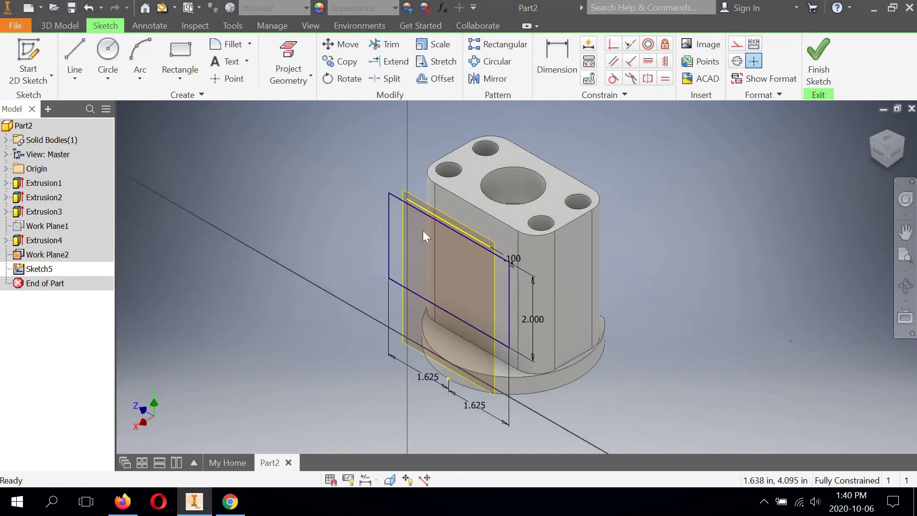
Fillet all four corners of the sketched rectangle with a 0.5 in radius and finish the sketch.
{"action": "scroll", "coordinate": [450, 237], "scroll_direction": "down", "scroll_amount": 5}
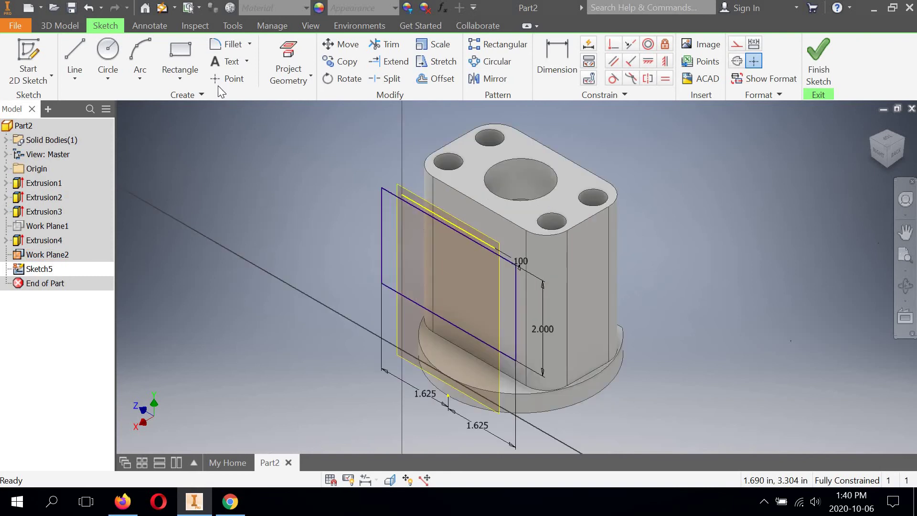
{"action": "left_click", "coordinate": [226, 44]}
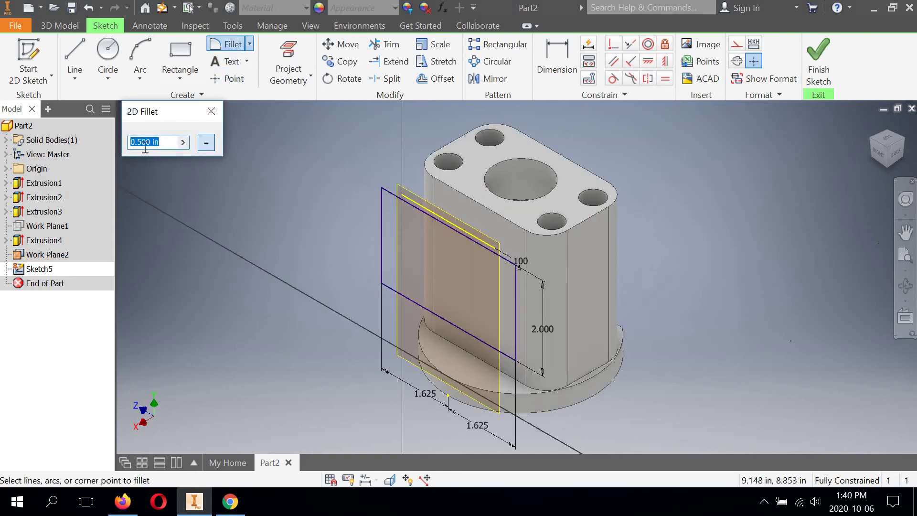
{"action": "left_click", "coordinate": [383, 204]}
{"action": "left_click", "coordinate": [508, 252]}
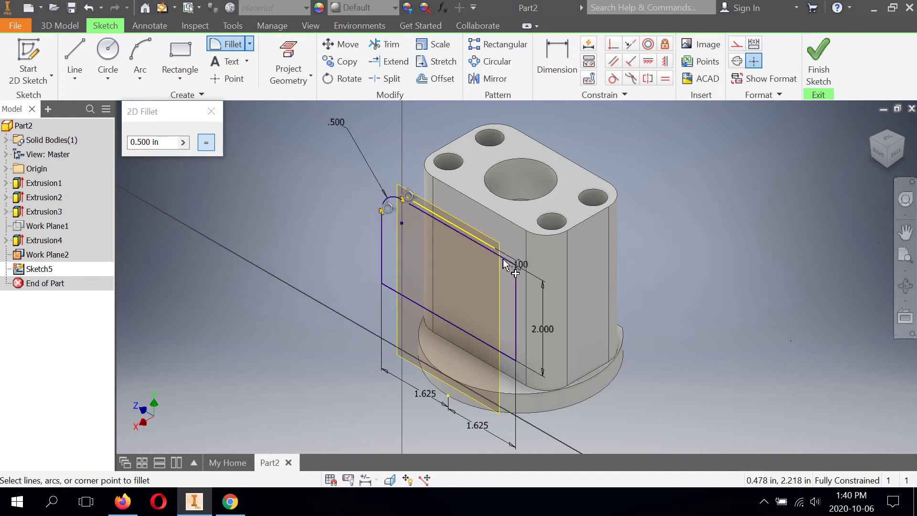
{"action": "left_click", "coordinate": [516, 302]}
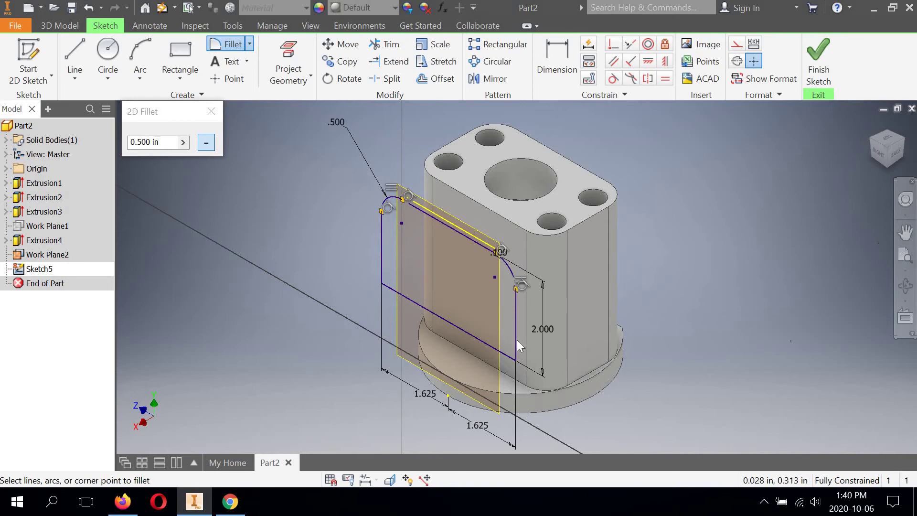
{"action": "left_click", "coordinate": [502, 357]}
{"action": "scroll", "coordinate": [414, 319], "scroll_direction": "up", "scroll_amount": 3}
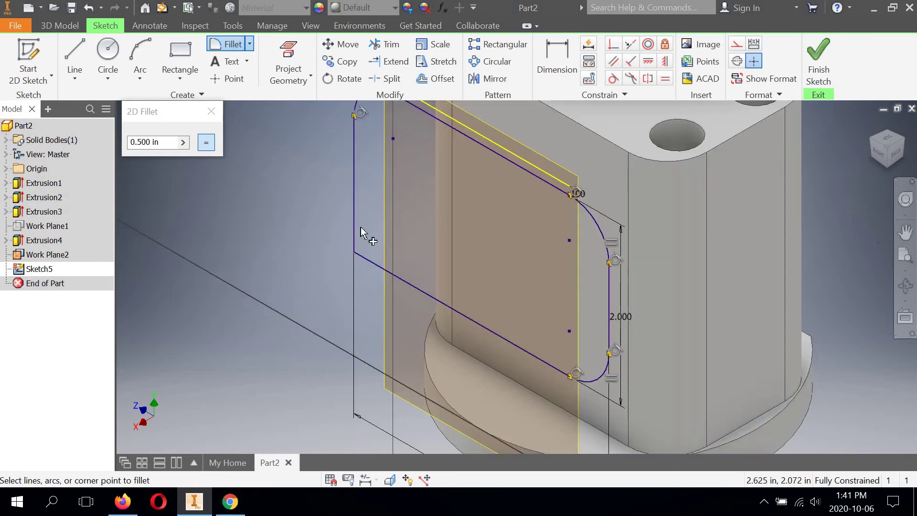
{"action": "left_click", "coordinate": [377, 266]}
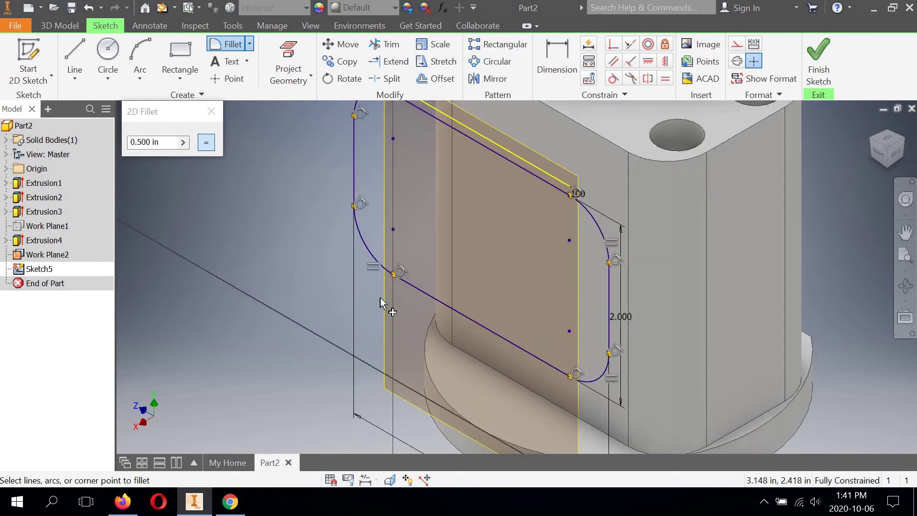
{"action": "scroll", "coordinate": [379, 313], "scroll_direction": "down", "scroll_amount": 3}
{"action": "middle_click_drag", "start_coordinate": [293, 257], "coordinate": [319, 266]}
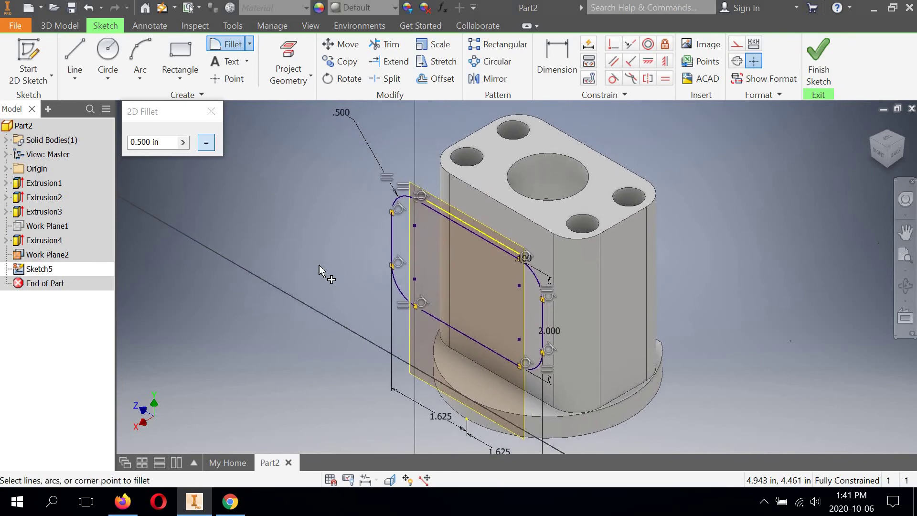
{"action": "left_click", "coordinate": [815, 53]}
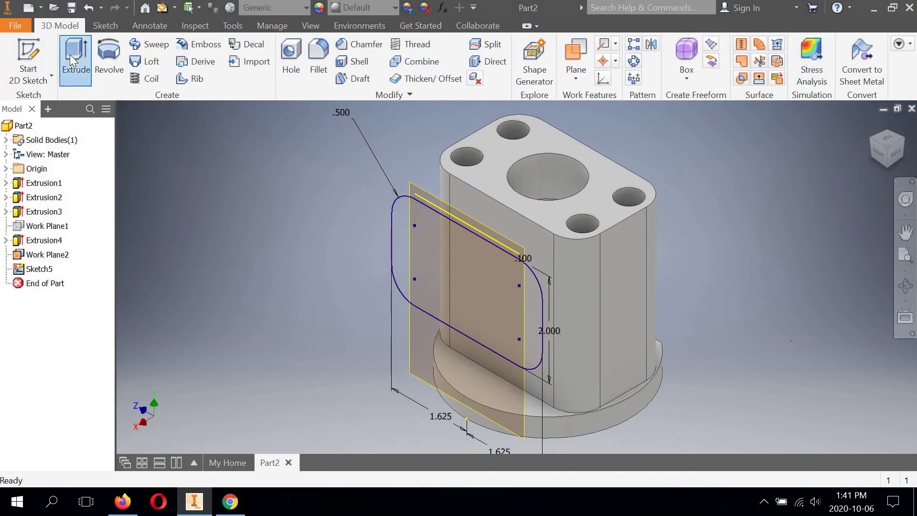
Extrude the rounded rectangle toward the block as a join, with the extent set to To Next.
{"action": "left_click", "coordinate": [72, 61]}
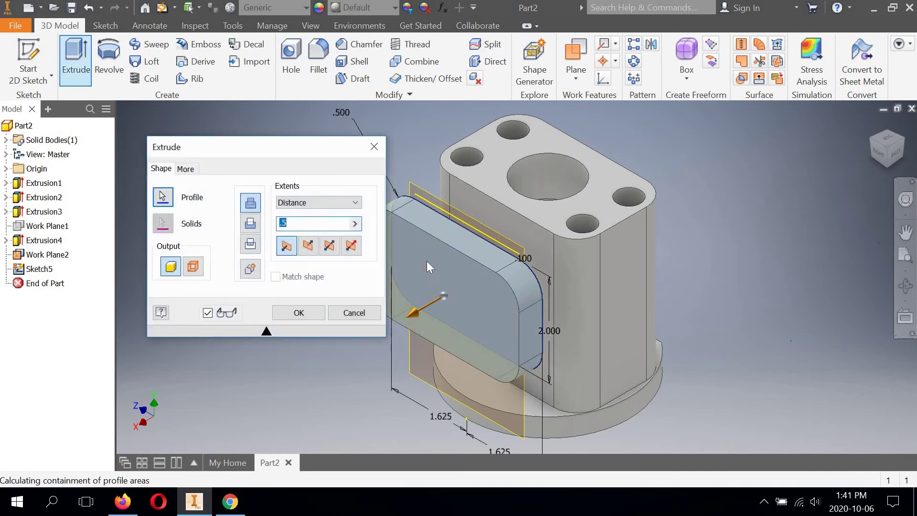
{"action": "left_click", "coordinate": [309, 249]}
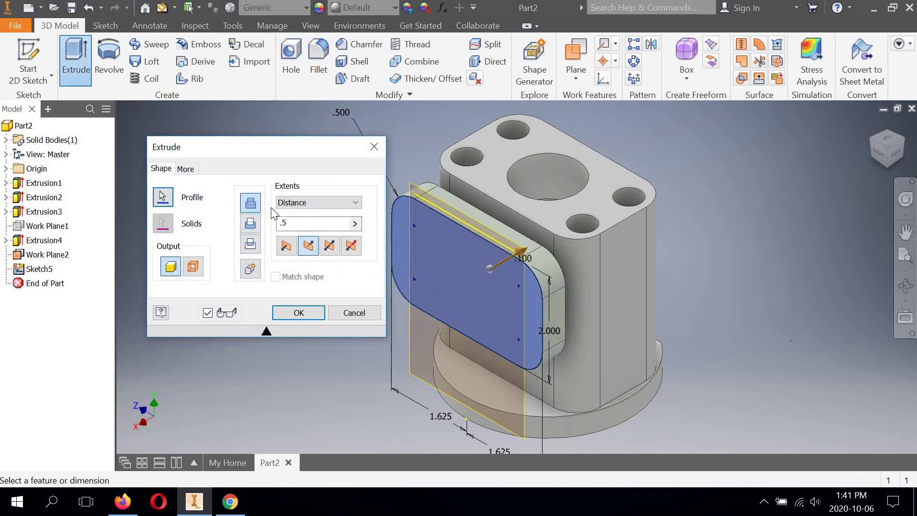
{"action": "left_click", "coordinate": [354, 204]}
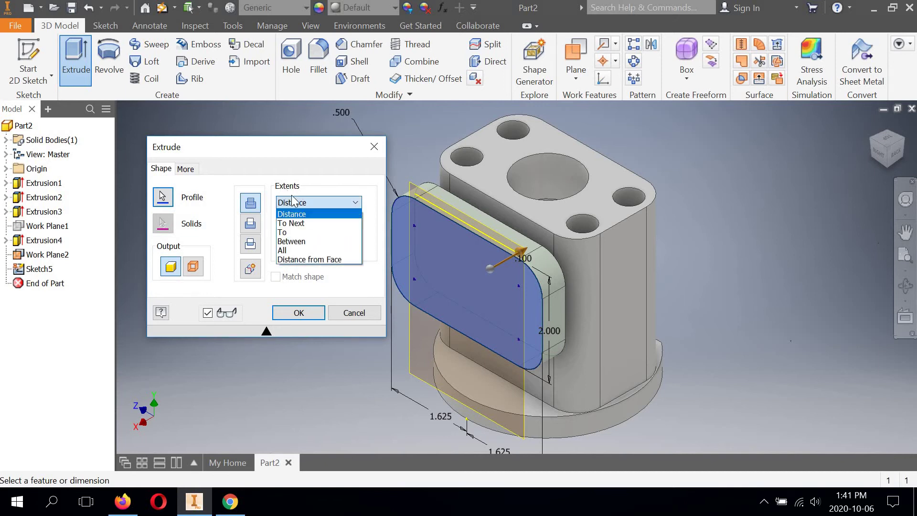
{"action": "left_click", "coordinate": [295, 225]}
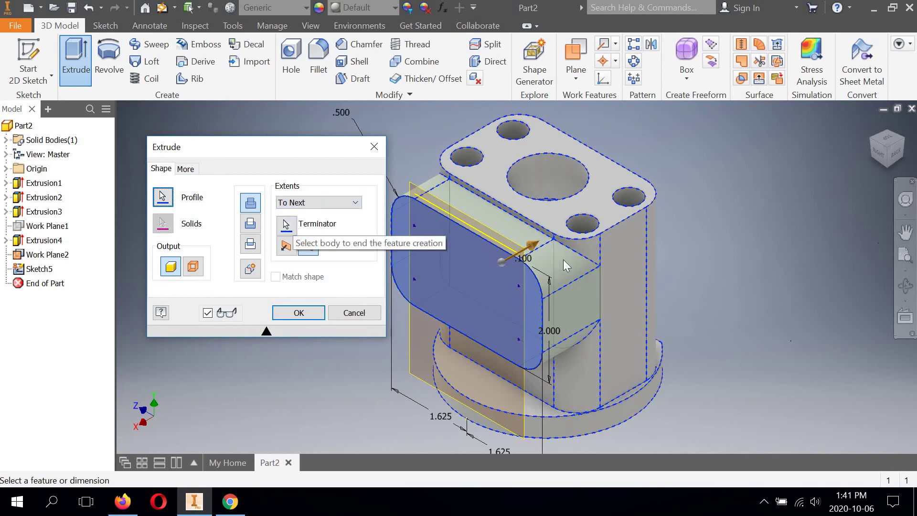
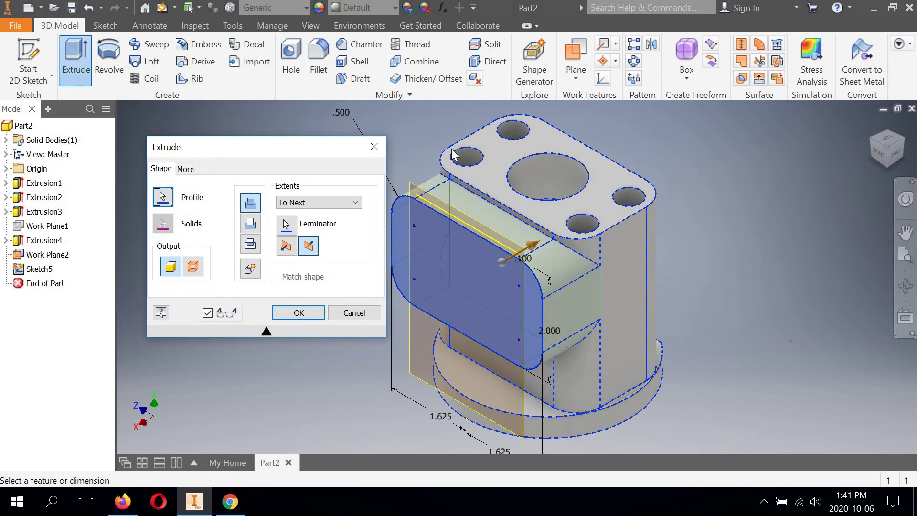
{"action": "left_click", "coordinate": [300, 312]}
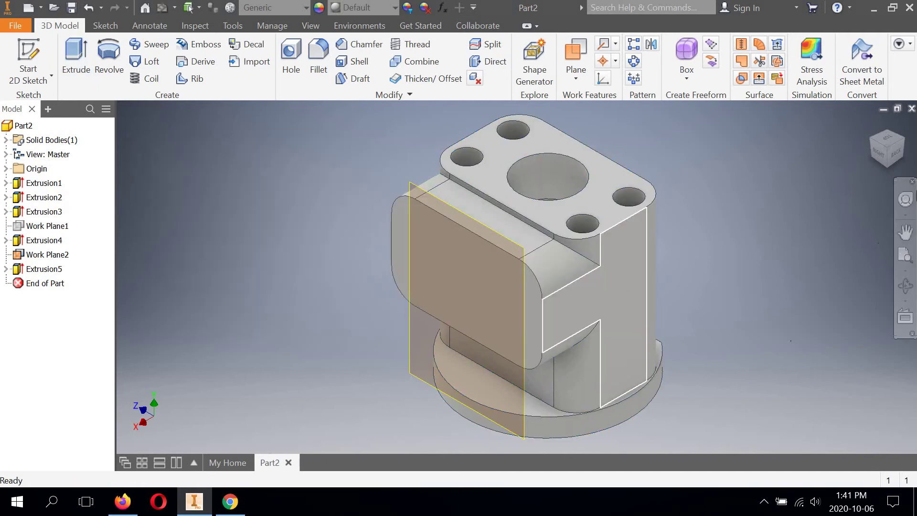
Check the new side feature from the right and front views, and hide Work Plane2.
{"action": "left_click", "coordinate": [876, 160]}
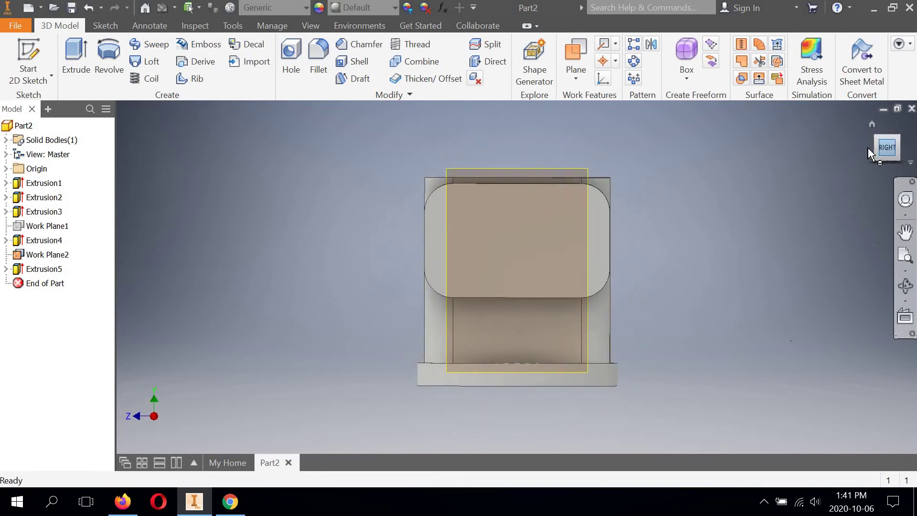
{"action": "left_click", "coordinate": [869, 149]}
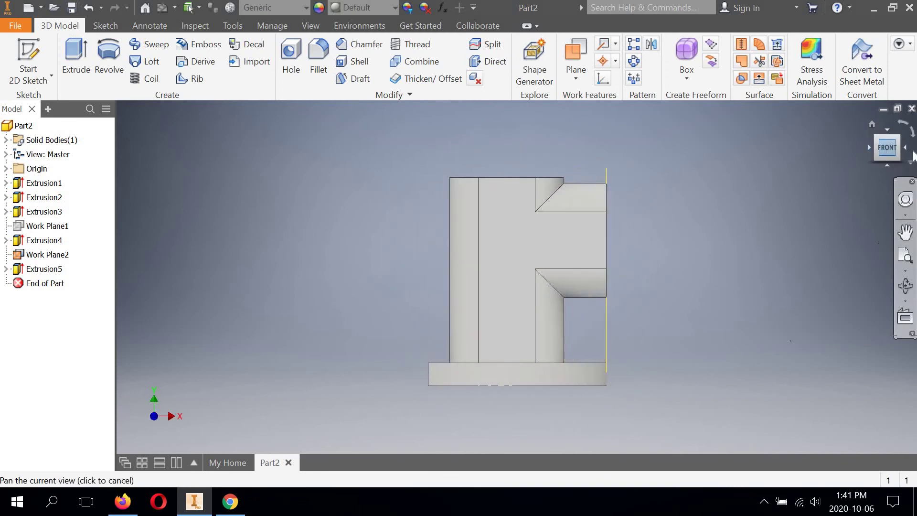
{"action": "left_click", "coordinate": [904, 149]}
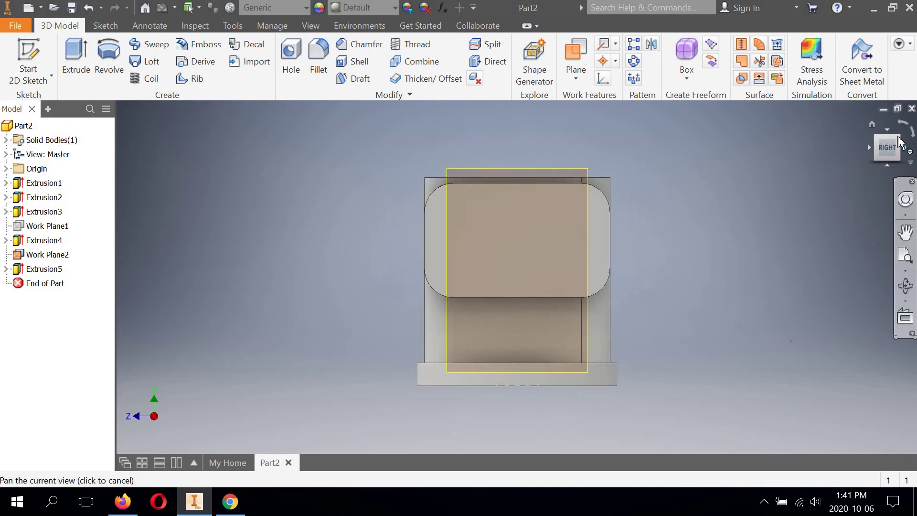
{"action": "key", "text": "F6"}
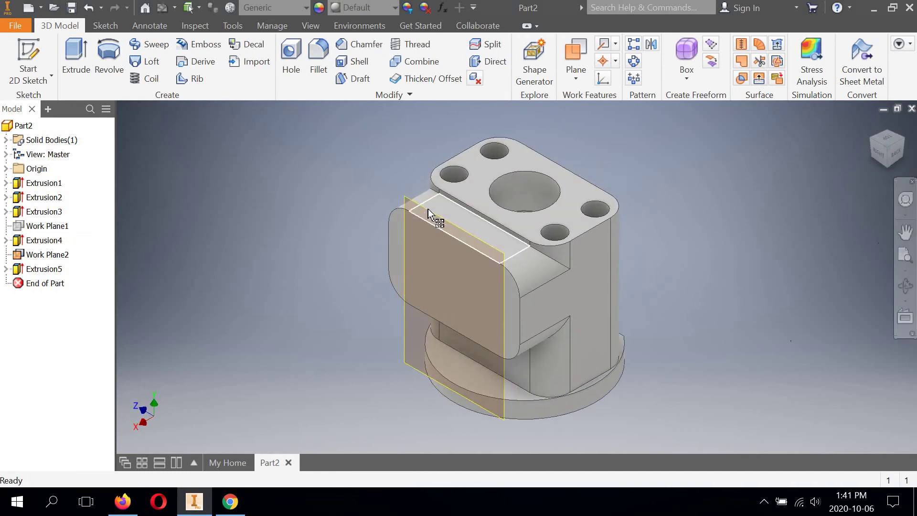
{"action": "left_click", "coordinate": [42, 255]}
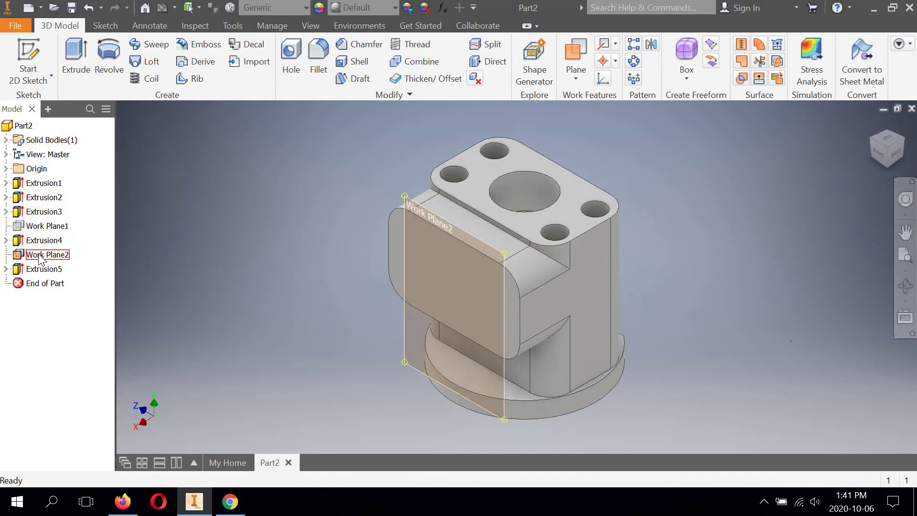
{"action": "right_click", "coordinate": [41, 258]}
{"action": "left_click", "coordinate": [75, 330]}
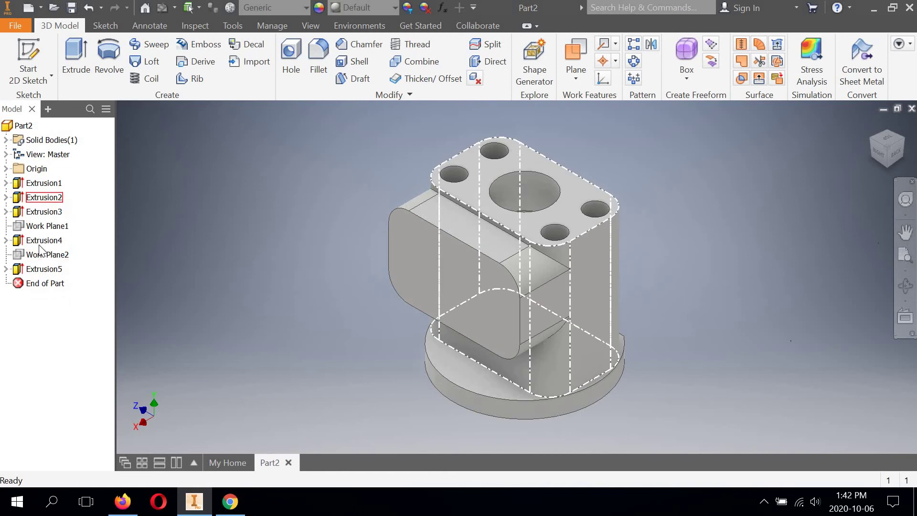
Start a sketch on the side feature's outer face and place four points in a rectangular layout near its corners.
{"action": "middle_click_drag", "start_coordinate": [305, 255], "coordinate": [316, 248]}
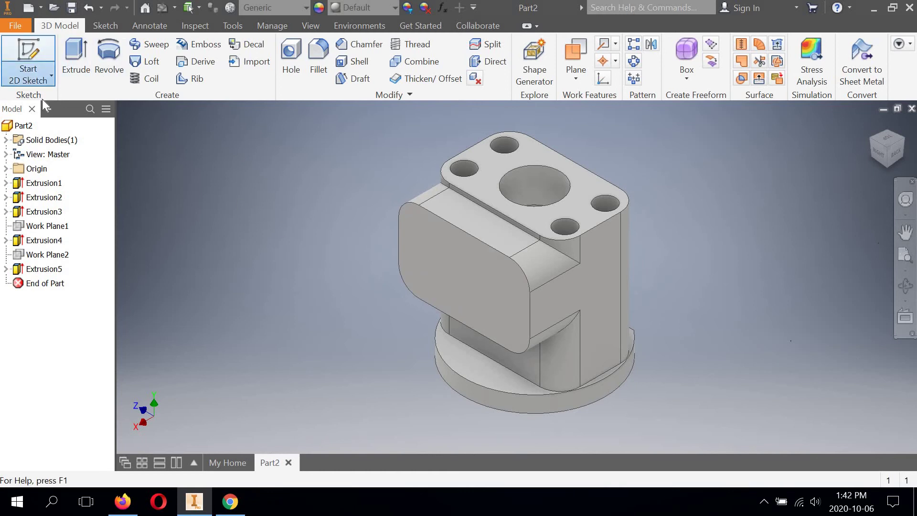
{"action": "left_click", "coordinate": [38, 81]}
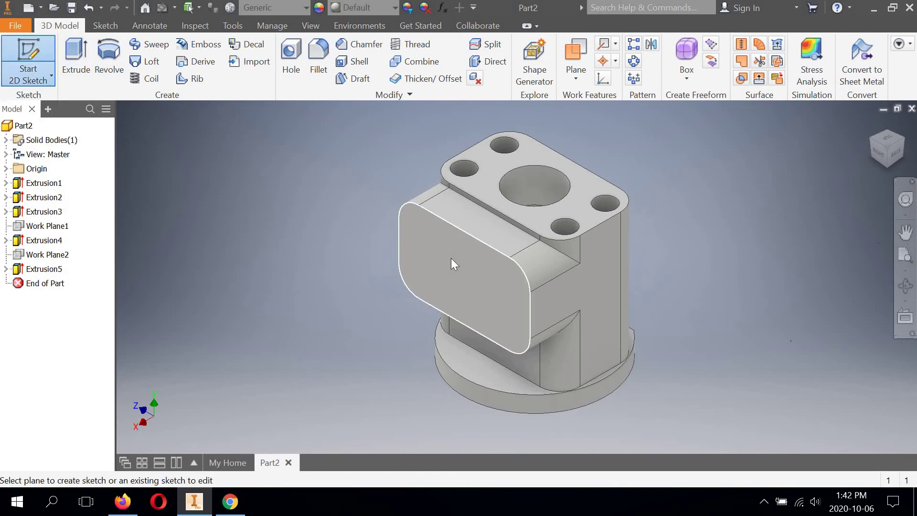
{"action": "left_click", "coordinate": [450, 258]}
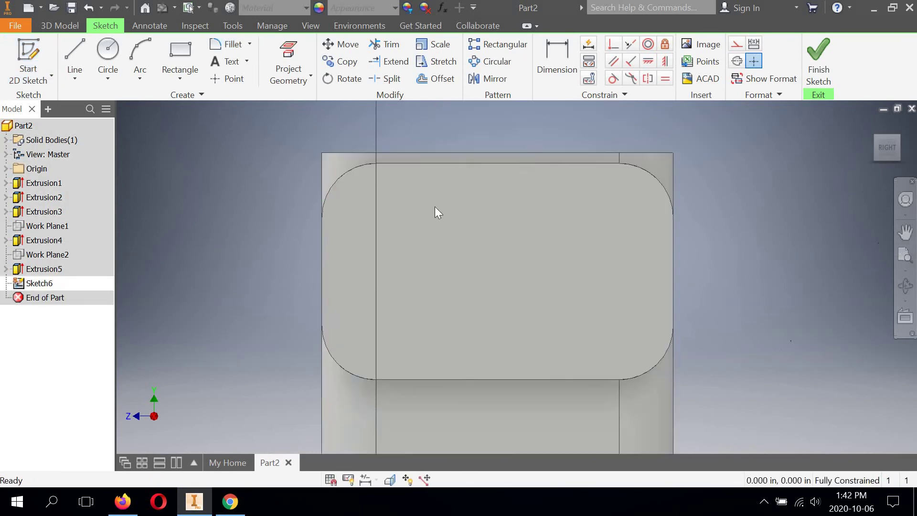
{"action": "middle_click_drag", "start_coordinate": [435, 212], "coordinate": [422, 194]}
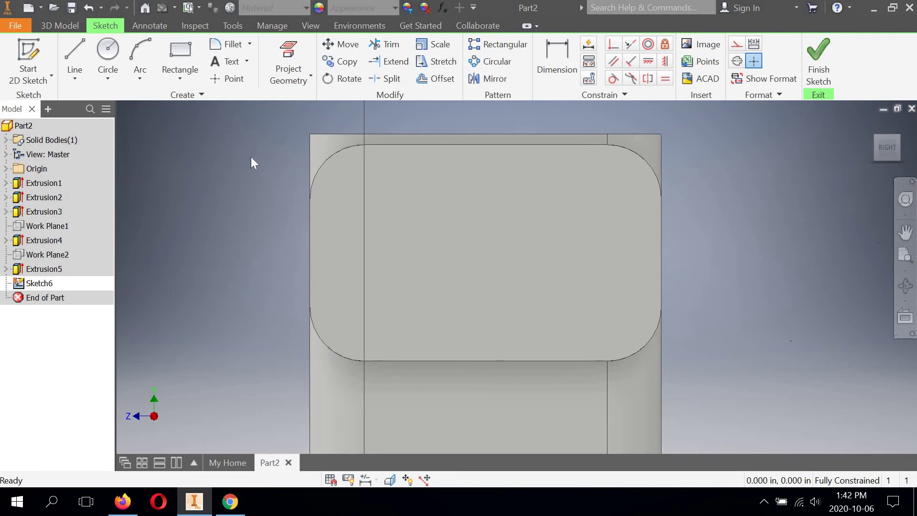
{"action": "left_click", "coordinate": [228, 79]}
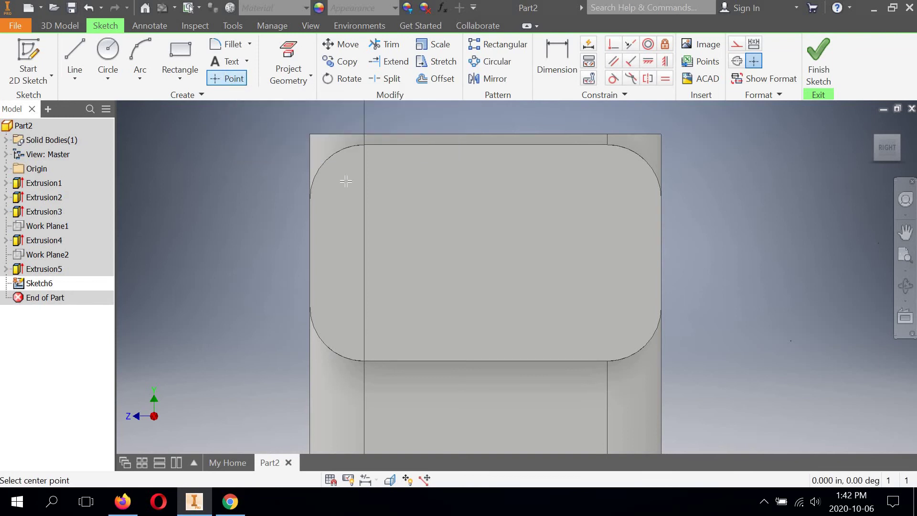
{"action": "left_click", "coordinate": [374, 187]}
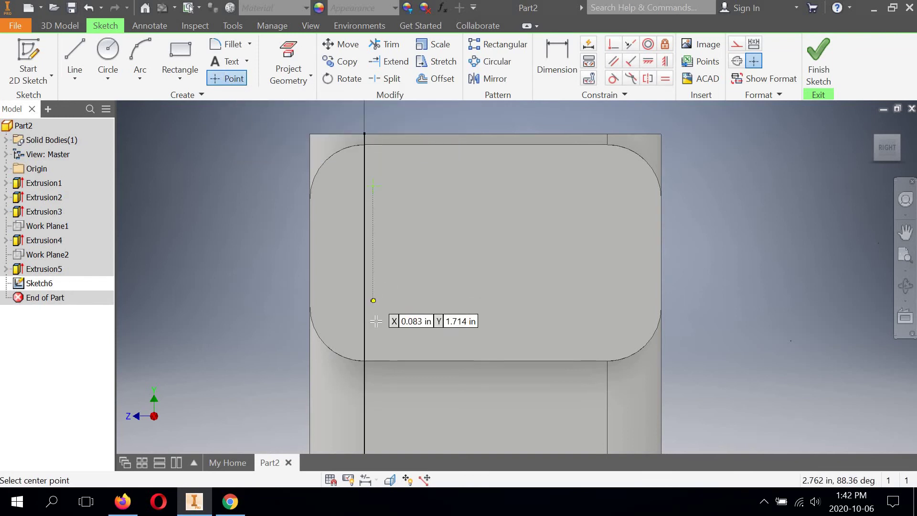
{"action": "left_click", "coordinate": [374, 323]}
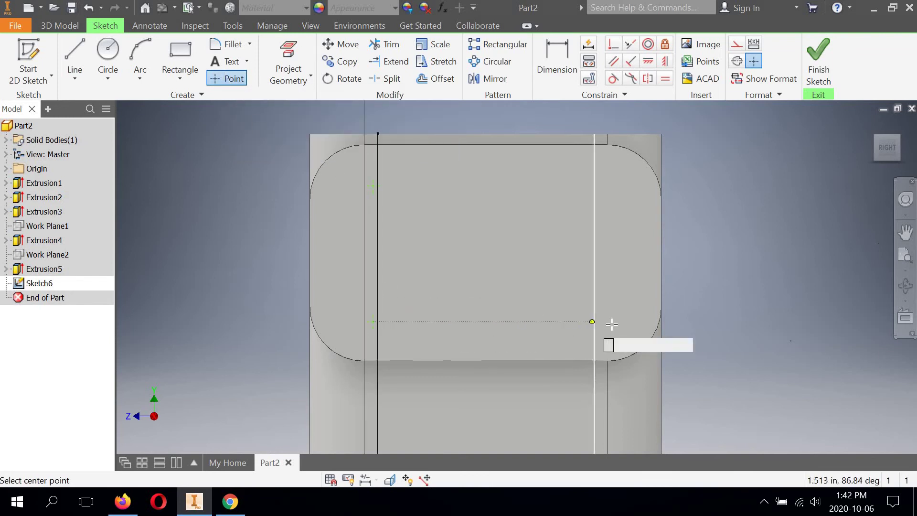
{"action": "left_click", "coordinate": [613, 320]}
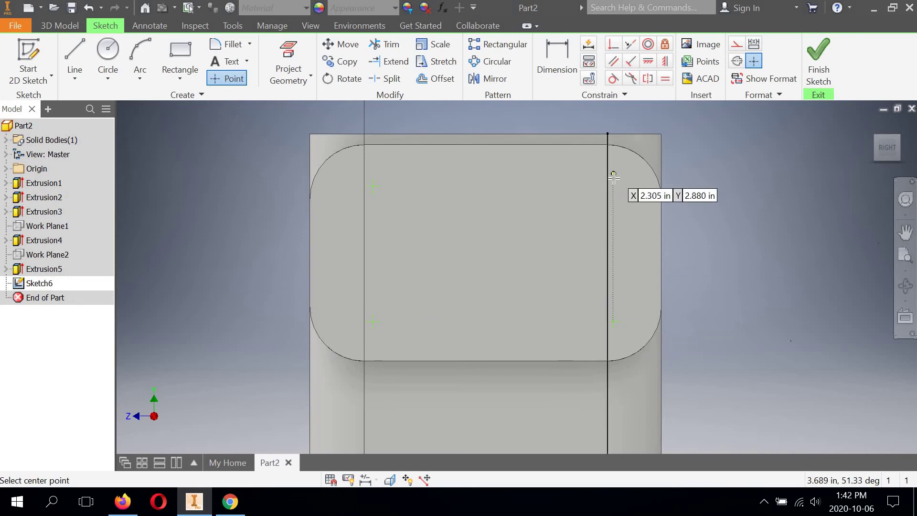
{"action": "left_click", "coordinate": [614, 186]}
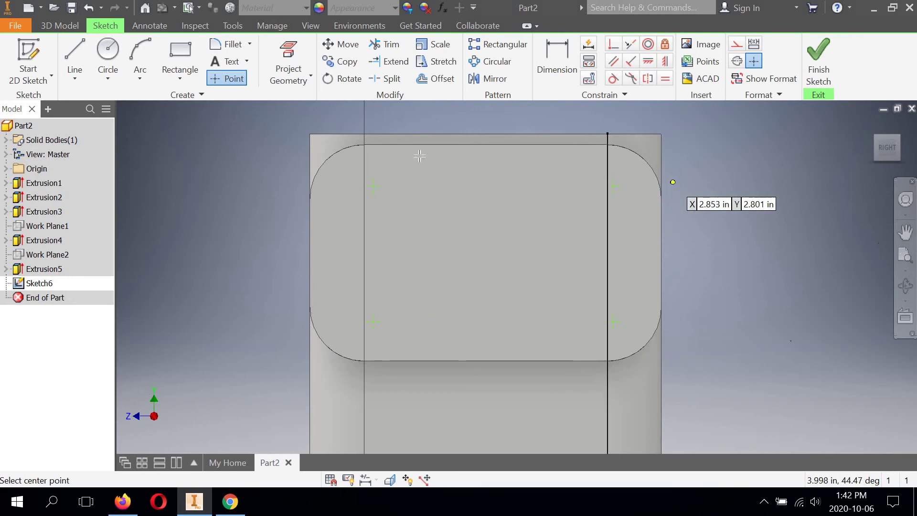
Dimension the vertical spacing between the two left points on the side face to 1 in.
{"action": "left_click", "coordinate": [553, 56]}
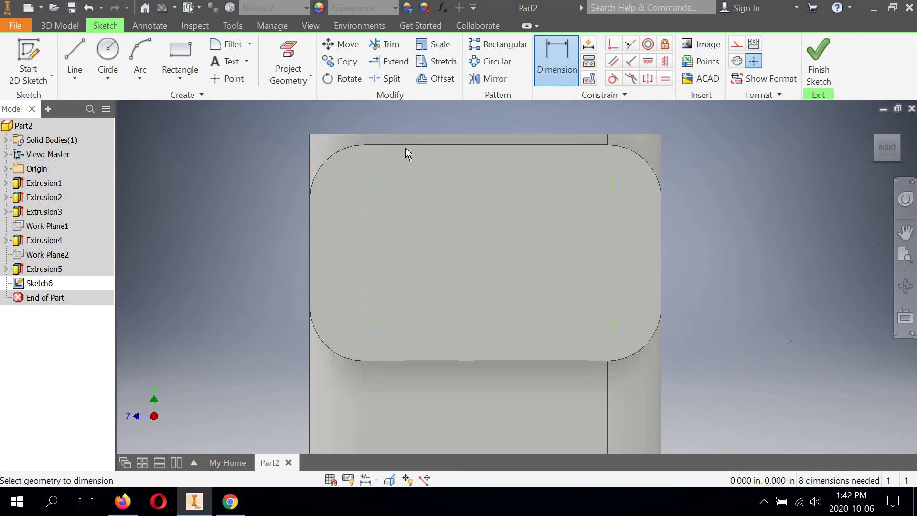
{"action": "left_click", "coordinate": [372, 184]}
{"action": "left_click", "coordinate": [372, 320]}
{"action": "left_click", "coordinate": [267, 254]}
{"action": "type", "text": "1"}
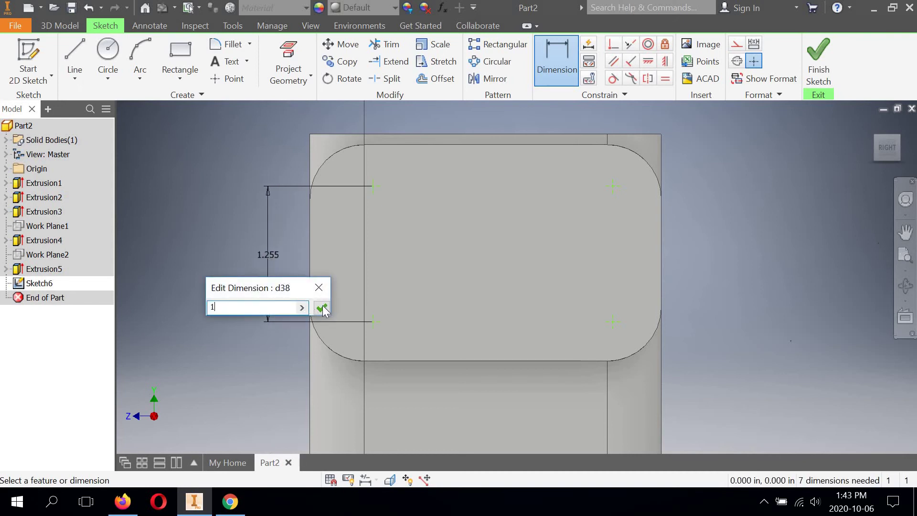
{"action": "left_click", "coordinate": [322, 307]}
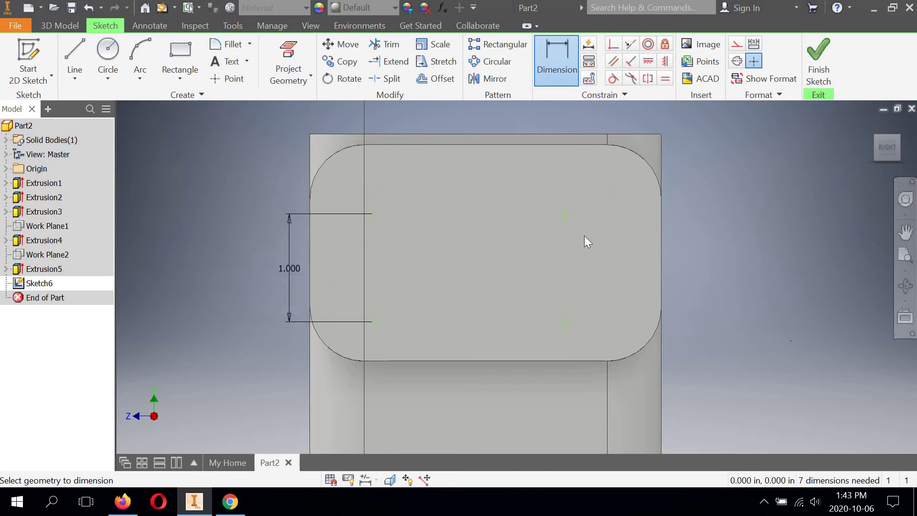
Dimension the vertical spacing between the two right points at 1 in.
{"action": "left_click", "coordinate": [565, 214]}
{"action": "left_click", "coordinate": [564, 321]}
{"action": "left_click", "coordinate": [657, 281]}
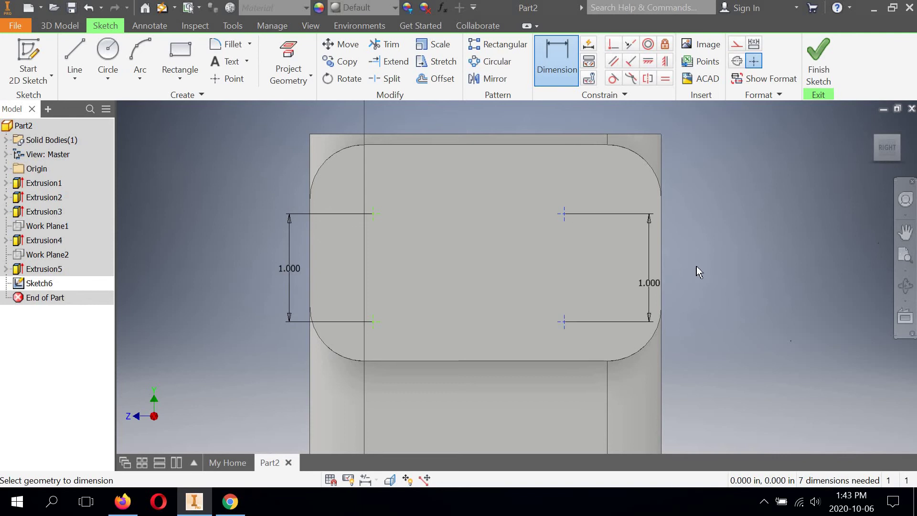
{"action": "left_click", "coordinate": [695, 266]}
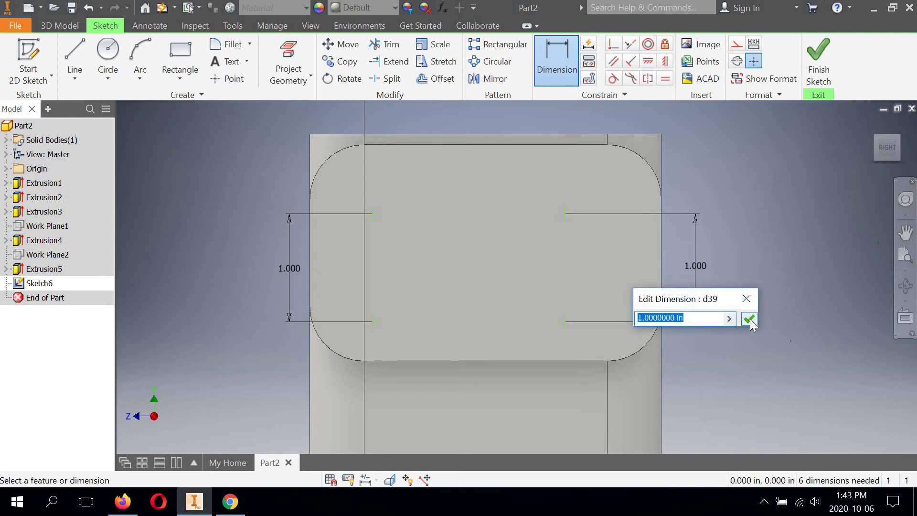
{"action": "left_click", "coordinate": [748, 318]}
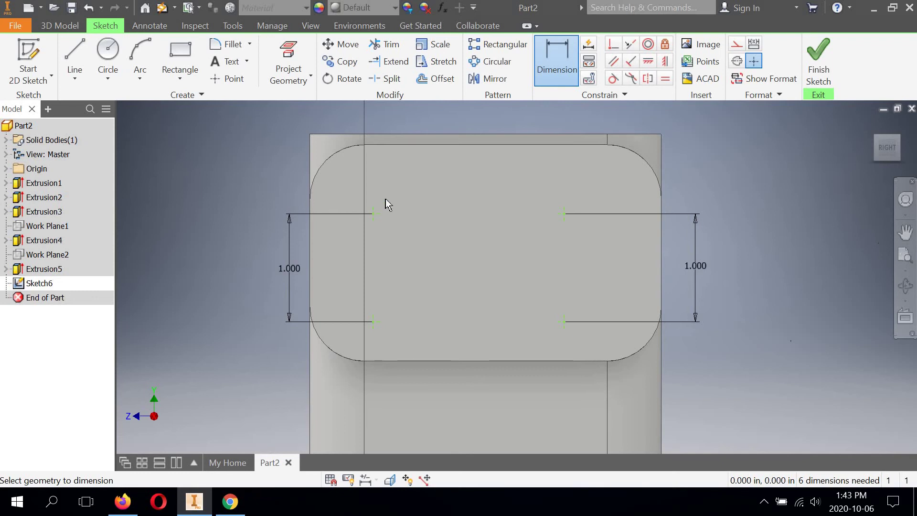
Dimension the lower left point horizontally 1.13 in from the center of the base's bottom edge.
{"action": "scroll", "coordinate": [449, 210], "scroll_direction": "down", "scroll_amount": 3}
{"action": "scroll", "coordinate": [404, 234], "scroll_direction": "up", "scroll_amount": 5}
{"action": "middle_click_drag", "start_coordinate": [404, 234], "coordinate": [400, 164]}
{"action": "left_click", "coordinate": [368, 230]}
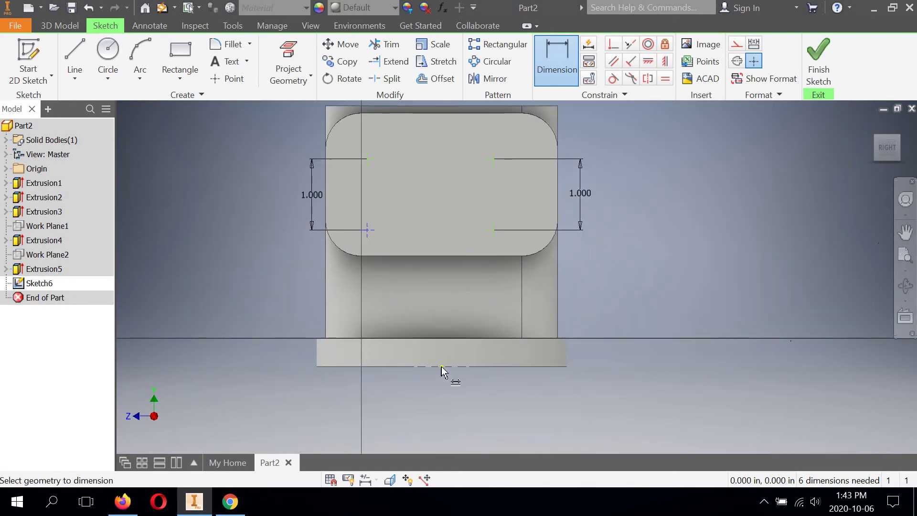
{"action": "left_click", "coordinate": [407, 386]}
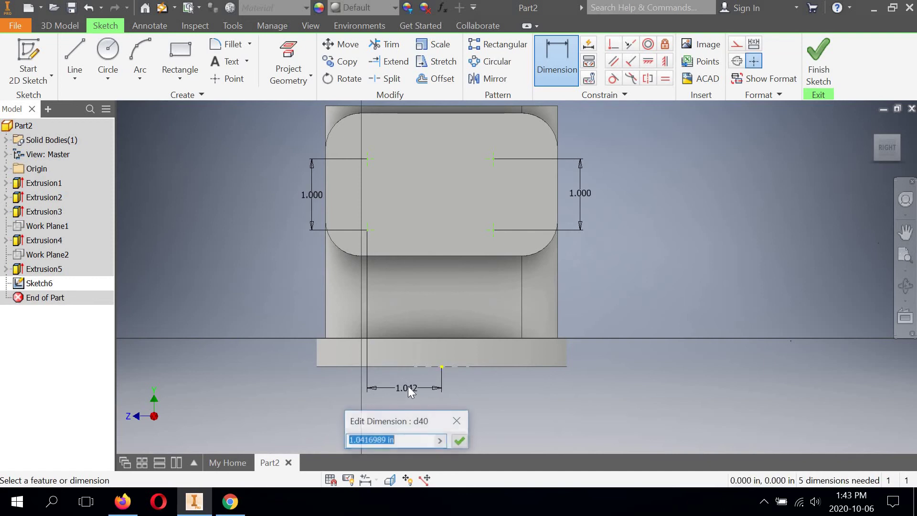
{"action": "type", "text": "1.13"}
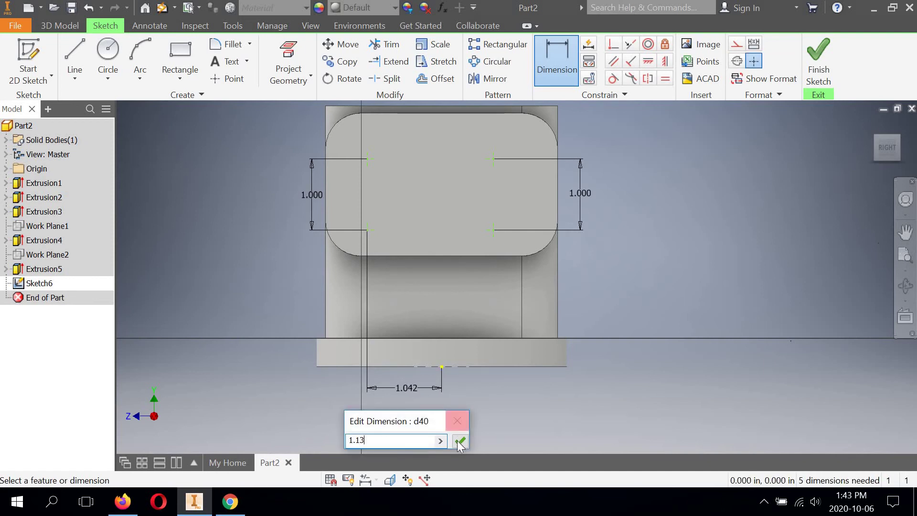
{"action": "key", "text": "Return"}
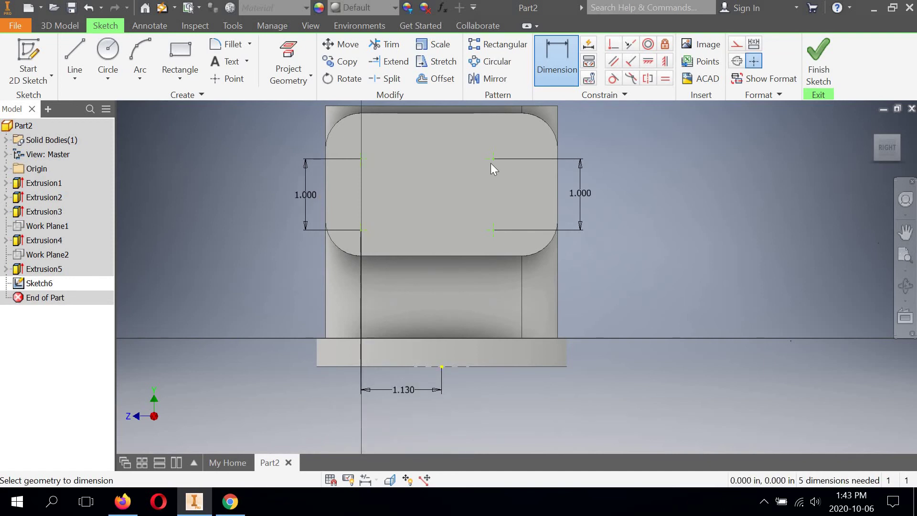
Dimension the lower right point horizontally 1.13 in from the center of the base's bottom edge.
{"action": "left_click", "coordinate": [493, 230]}
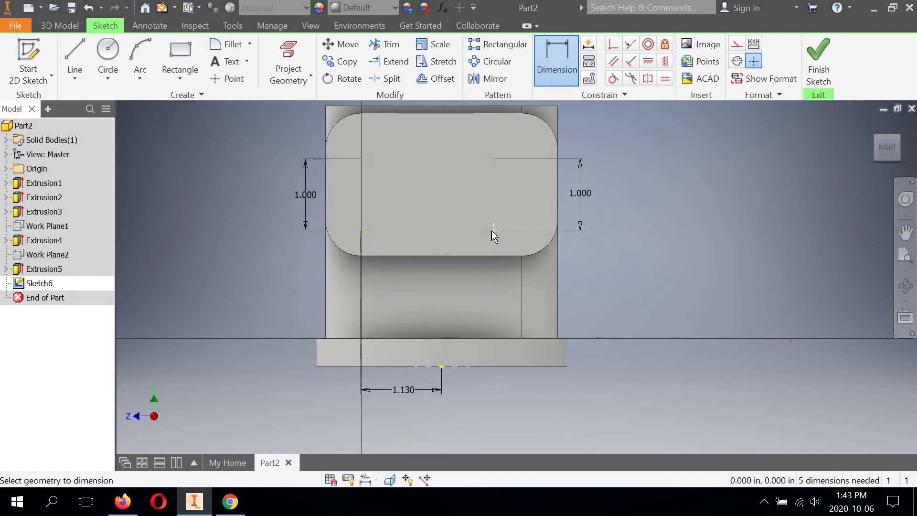
{"action": "left_click", "coordinate": [441, 366]}
{"action": "left_click", "coordinate": [464, 389]}
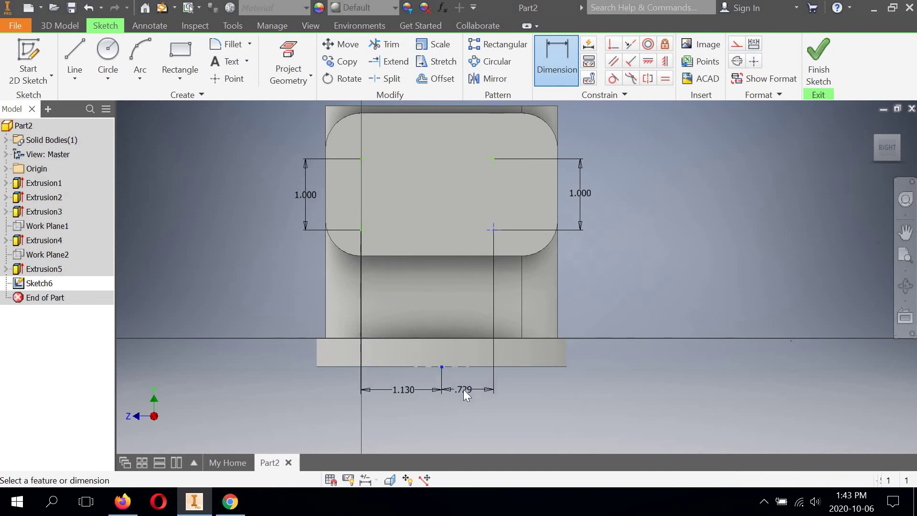
{"action": "type", "text": "1.13"}
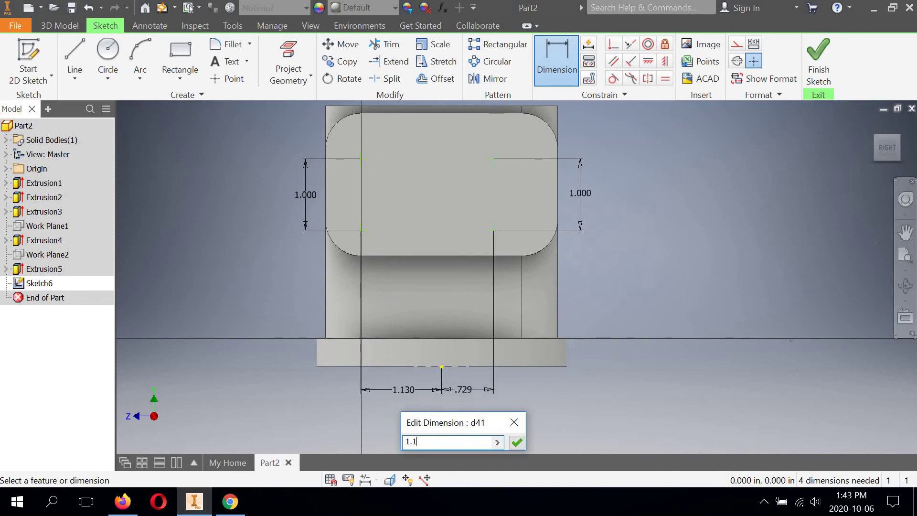
{"action": "left_click", "coordinate": [517, 444]}
Dimension the upper left point 0.5 in below the side feature's top edge.
{"action": "mouse_move", "coordinate": [411, 174]}
{"action": "middle_mouse_down"}
{"action": "mouse_move", "coordinate": [418, 221]}
{"action": "mouse_move", "coordinate": [406, 226]}
{"action": "mouse_move", "coordinate": [406, 240]}
{"action": "middle_mouse_up"}
{"action": "middle_click_drag", "start_coordinate": [420, 354], "coordinate": [418, 313]}
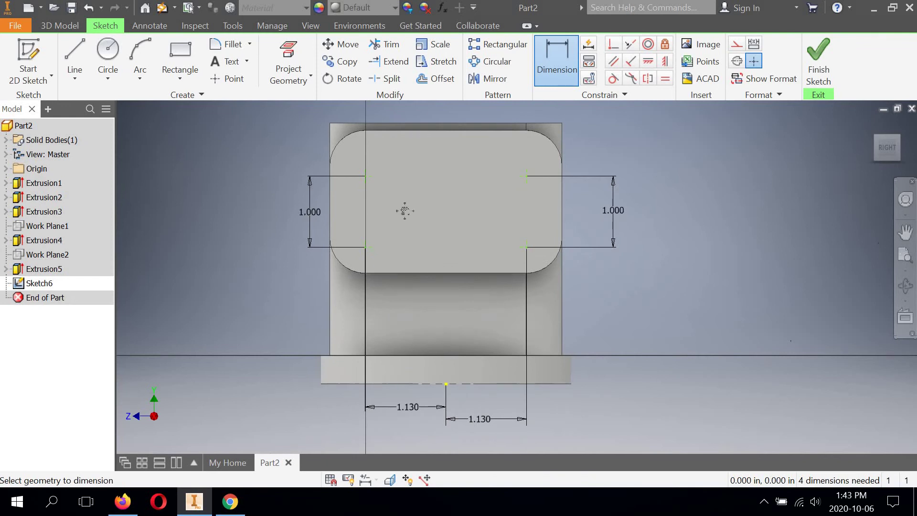
{"action": "middle_click_drag", "start_coordinate": [405, 150], "coordinate": [405, 179]}
{"action": "scroll", "coordinate": [405, 183], "scroll_direction": "up", "scroll_amount": 5}
{"action": "scroll", "coordinate": [404, 186], "scroll_direction": "down", "scroll_amount": 6}
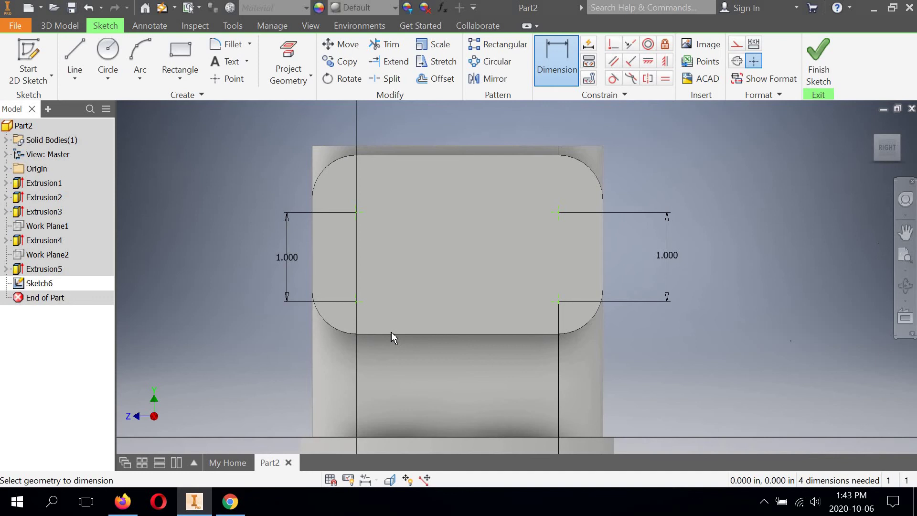
{"action": "left_click", "coordinate": [371, 156]}
{"action": "left_click", "coordinate": [356, 212]}
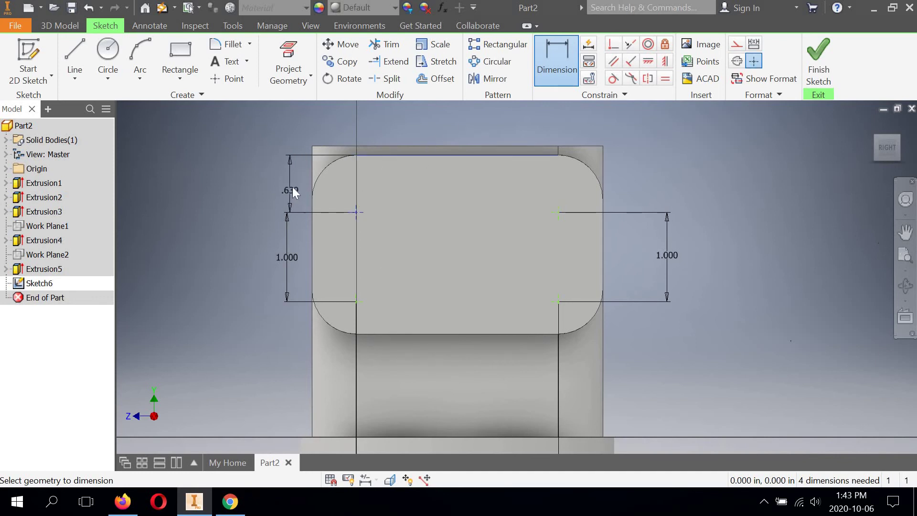
{"action": "left_click", "coordinate": [292, 187]}
{"action": "type", "text": ".5"}
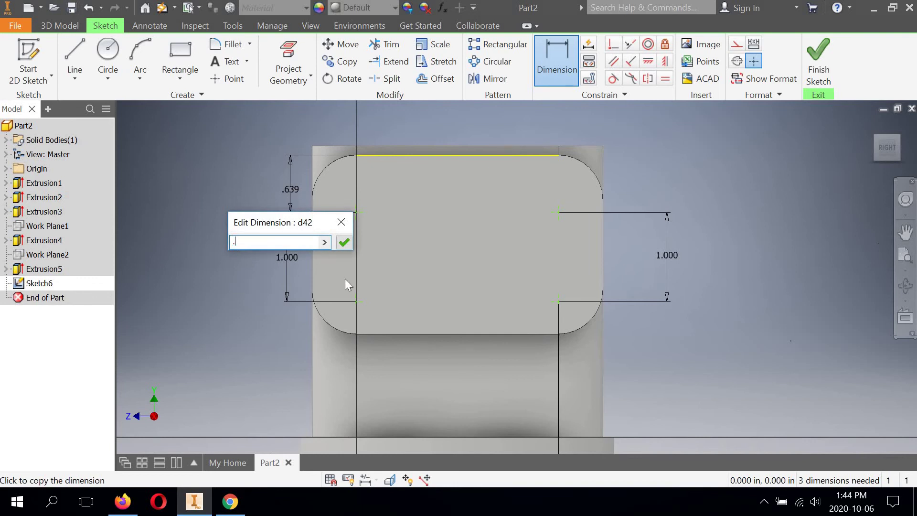
{"action": "left_click", "coordinate": [344, 242]}
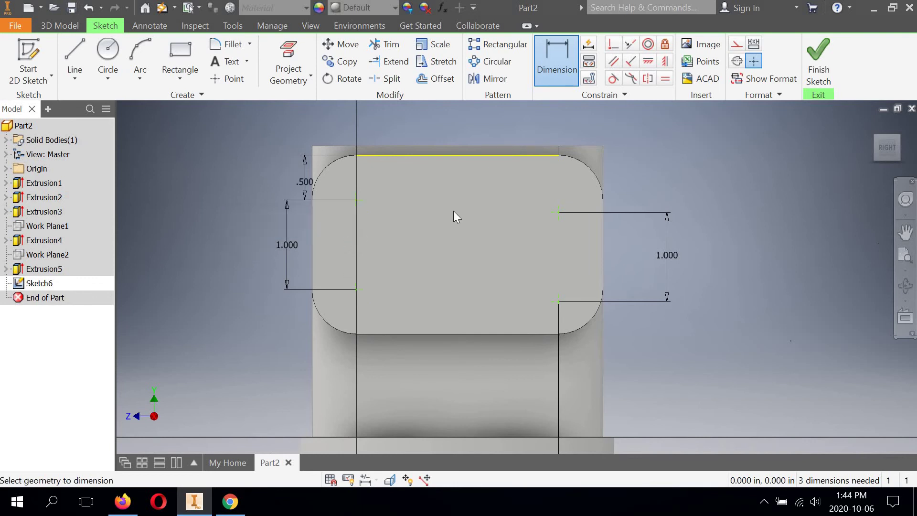
Dimension the upper right point 0.5 in below the side feature's top edge.
{"action": "left_click", "coordinate": [558, 212]}
{"action": "left_click", "coordinate": [627, 181]}
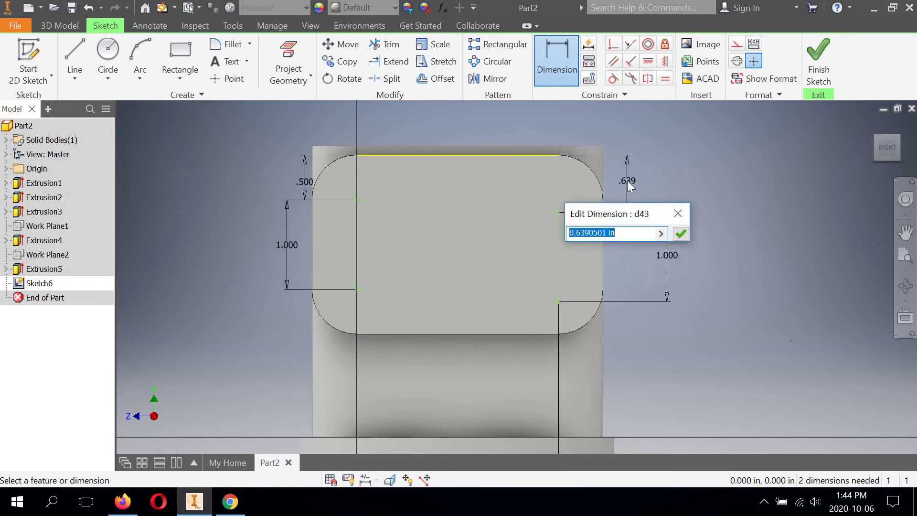
{"action": "type", "text": ".5"}
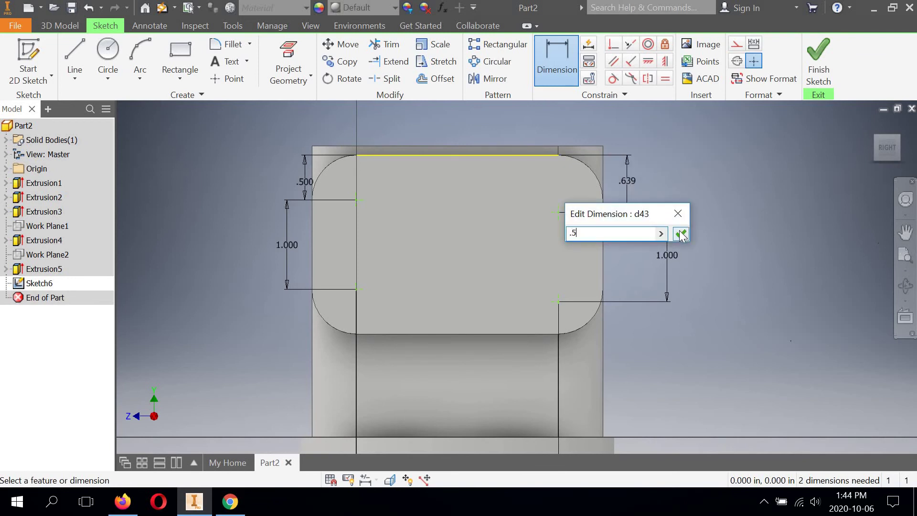
{"action": "left_click", "coordinate": [681, 233]}
Dimension both lower points 0.5 in above the side feature's bottom edge.
{"action": "scroll", "coordinate": [558, 252], "scroll_direction": "up", "scroll_amount": 3}
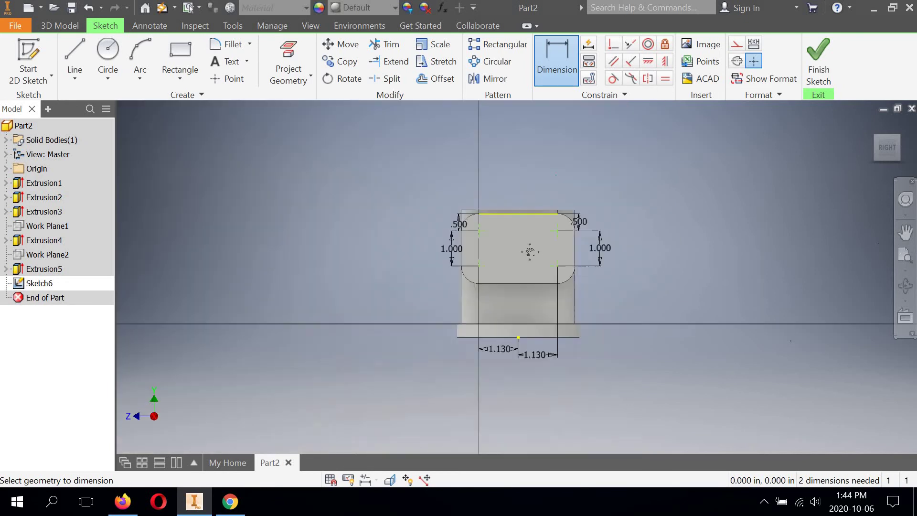
{"action": "middle_click_drag", "start_coordinate": [531, 245], "coordinate": [523, 230]}
{"action": "scroll", "coordinate": [524, 230], "scroll_direction": "down", "scroll_amount": 2}
{"action": "middle_click_drag", "start_coordinate": [426, 228], "coordinate": [418, 180]}
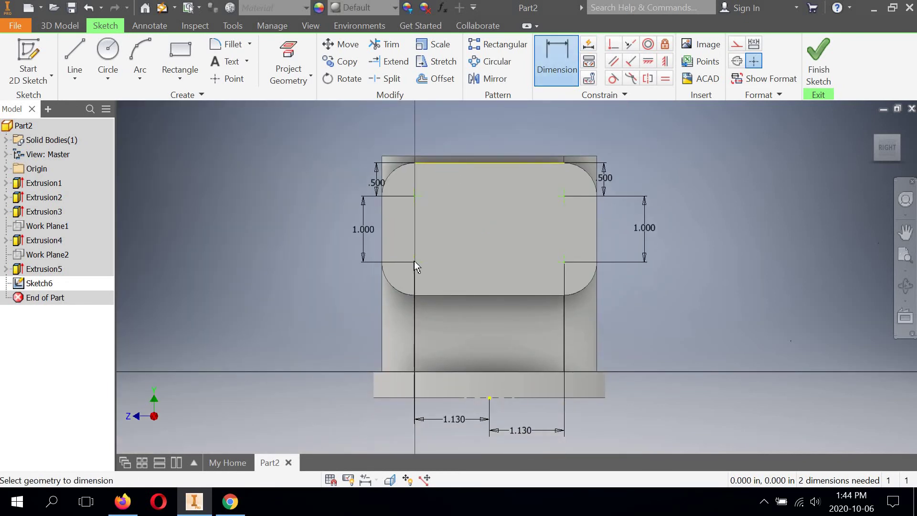
{"action": "left_click", "coordinate": [381, 289]}
{"action": "left_click", "coordinate": [357, 281]}
{"action": "key", "text": "Return"}
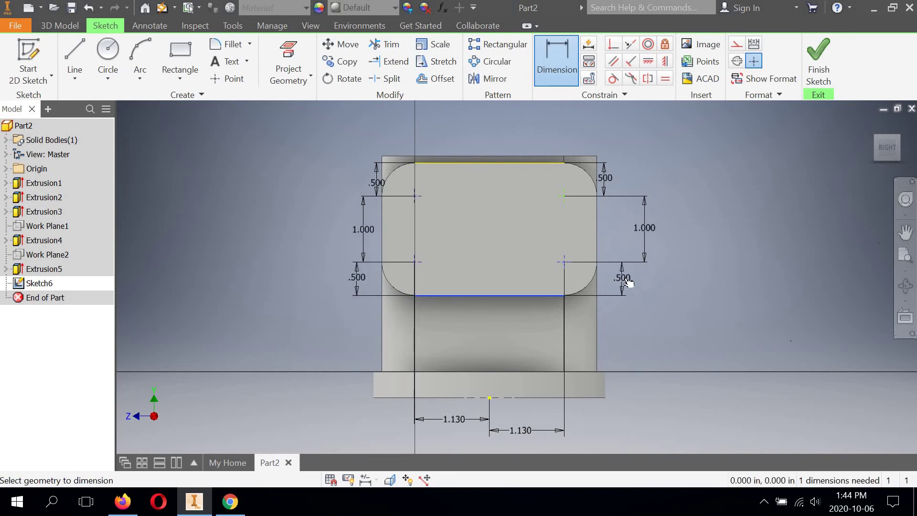
{"action": "left_click", "coordinate": [623, 280]}
{"action": "left_click", "coordinate": [677, 330]}
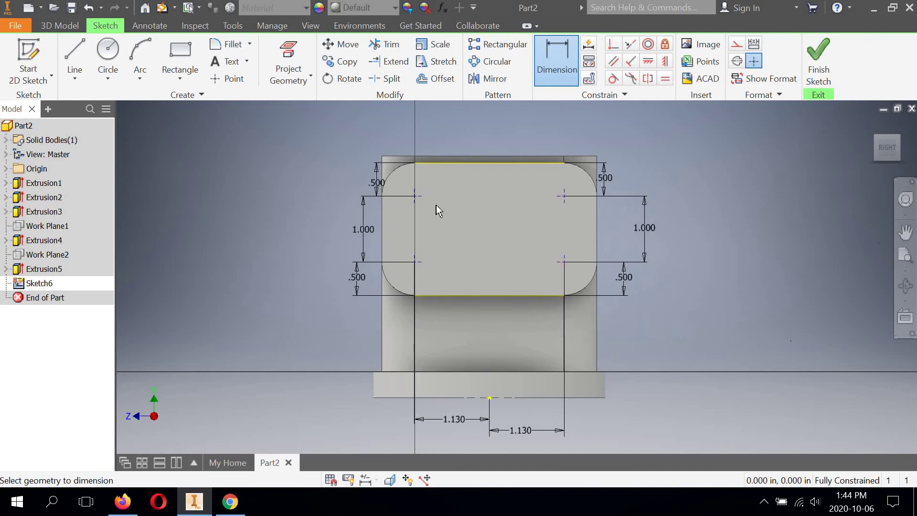
Try to dimension the two upper points horizontally from the side feature's left and right edges.
{"action": "middle_click_drag", "start_coordinate": [480, 181], "coordinate": [475, 200]}
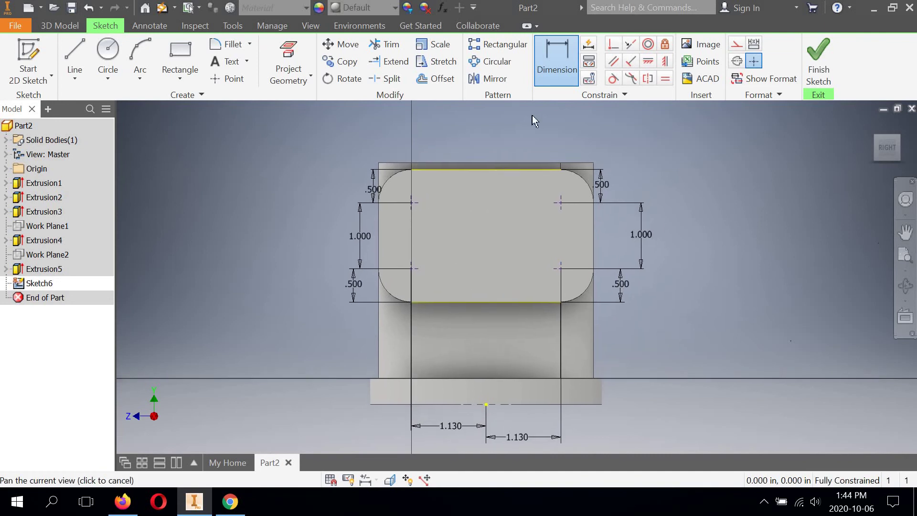
{"action": "key", "text": "Escape"}
{"action": "key", "text": "d"}
{"action": "left_click", "coordinate": [378, 258]}
{"action": "left_click", "coordinate": [410, 220]}
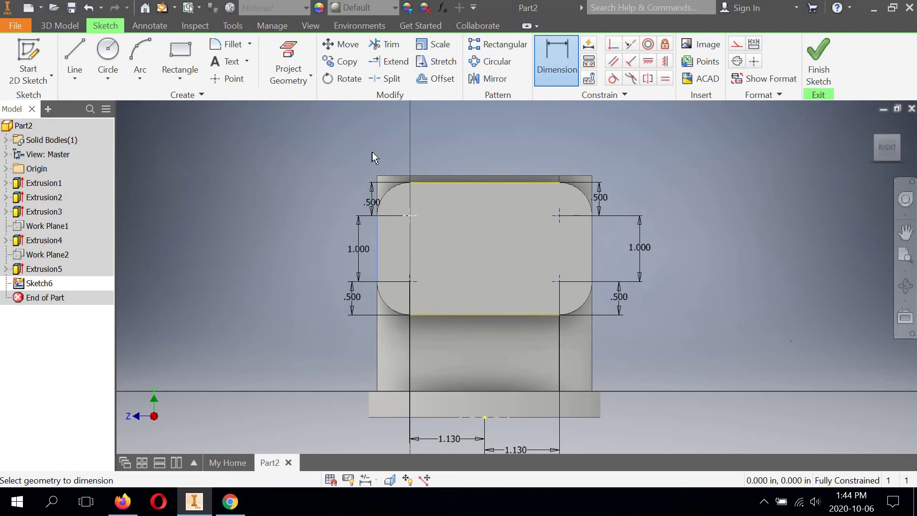
{"action": "left_click", "coordinate": [390, 155]}
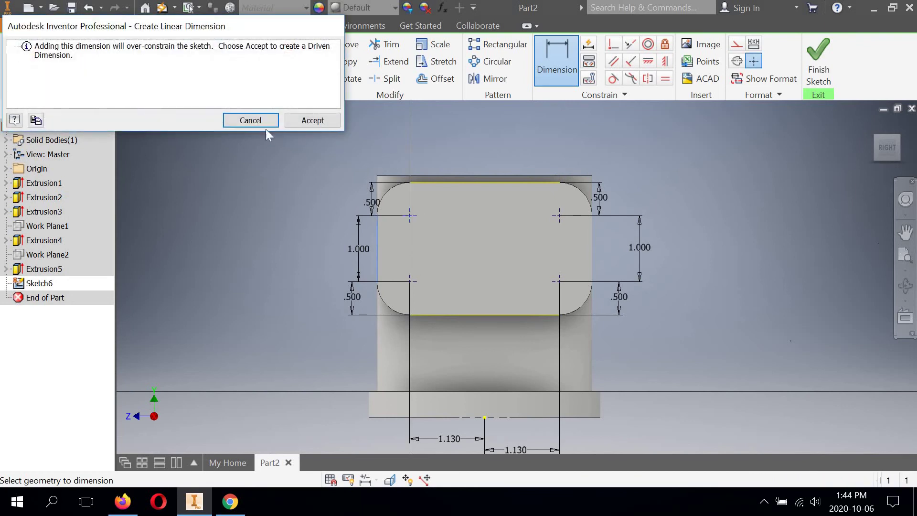
{"action": "left_click", "coordinate": [249, 118]}
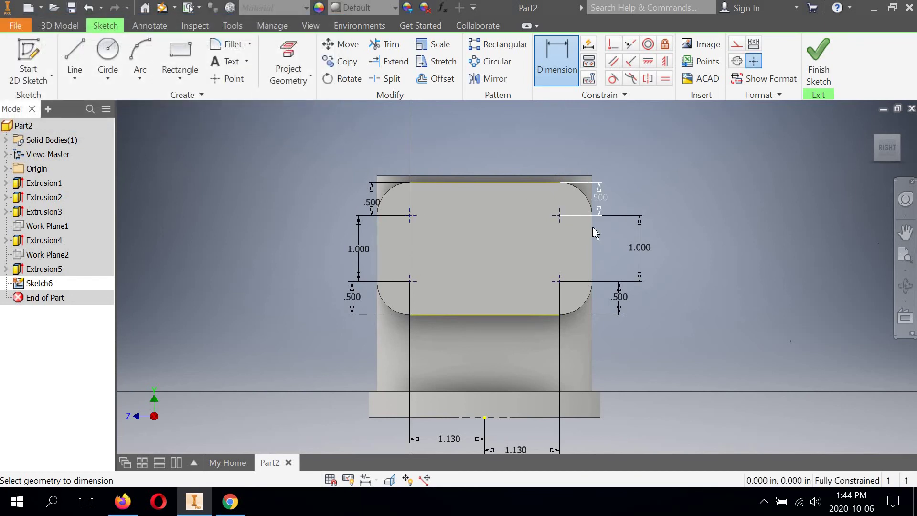
{"action": "left_click", "coordinate": [568, 219]}
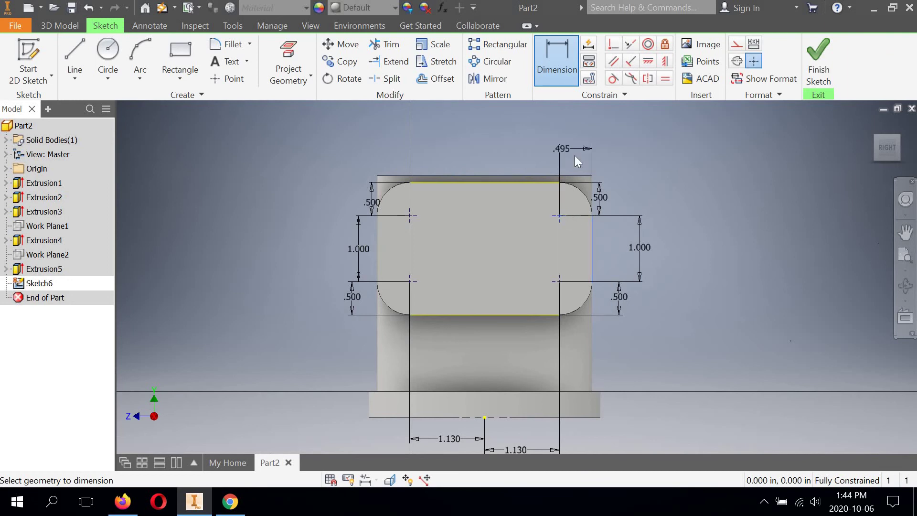
{"action": "left_click", "coordinate": [575, 154]}
{"action": "left_click", "coordinate": [256, 122]}
Finish the sketch containing the four dimensioned hole centers.
{"action": "scroll", "coordinate": [468, 262], "scroll_direction": "up", "scroll_amount": 2}
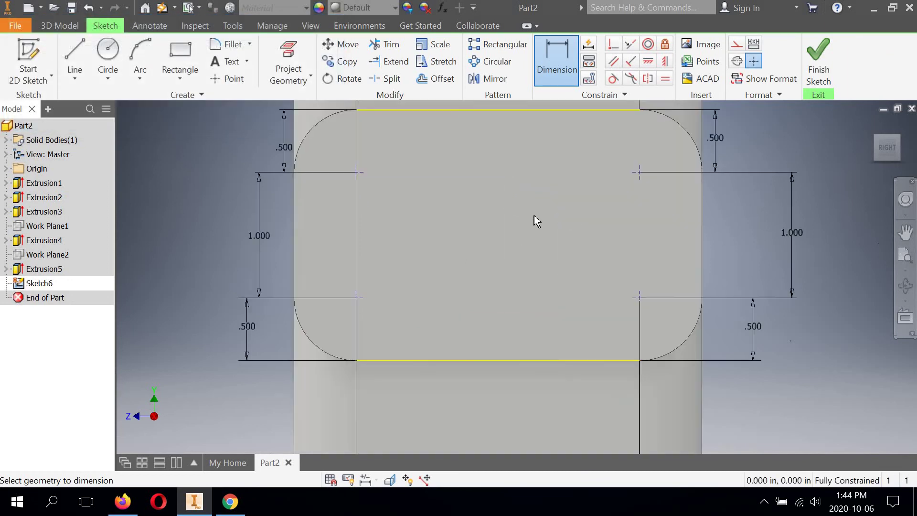
{"action": "middle_click_drag", "start_coordinate": [475, 220], "coordinate": [465, 218]}
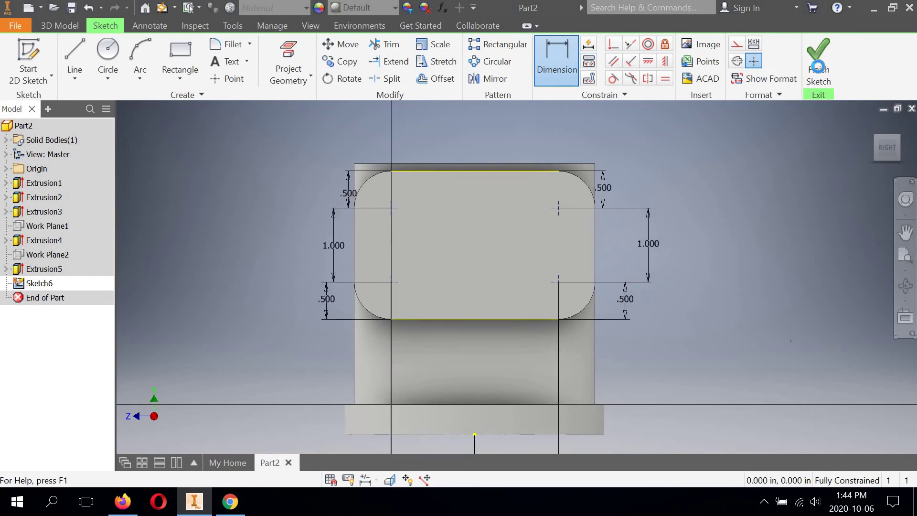
{"action": "left_click", "coordinate": [818, 61]}
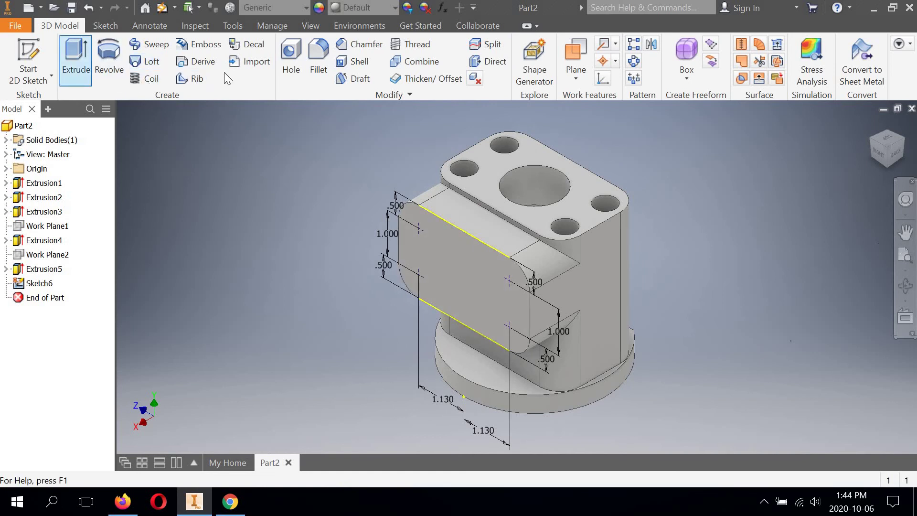
Set up tapped holes at the four sketched centers with ANSI Unified Screw Threads, size 0.4375, designation 7/16-14 UNC.
{"action": "left_click", "coordinate": [292, 53]}
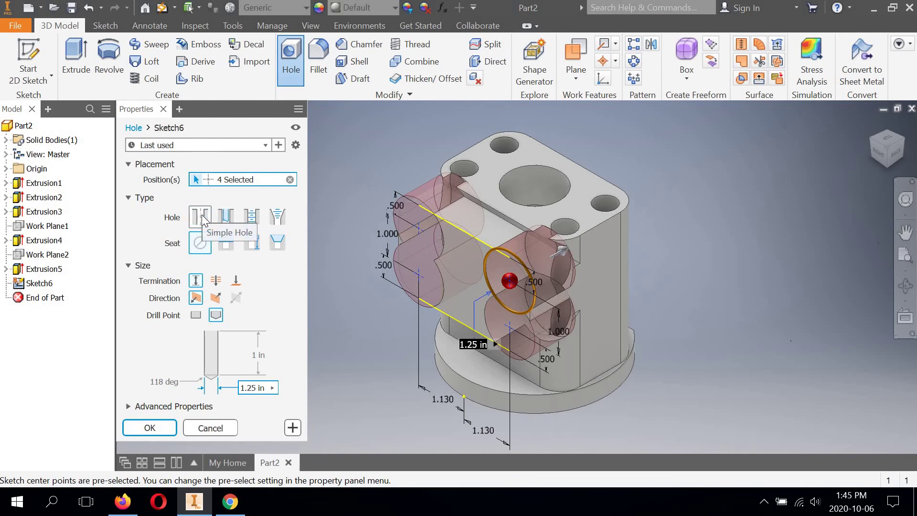
{"action": "left_click", "coordinate": [252, 218]}
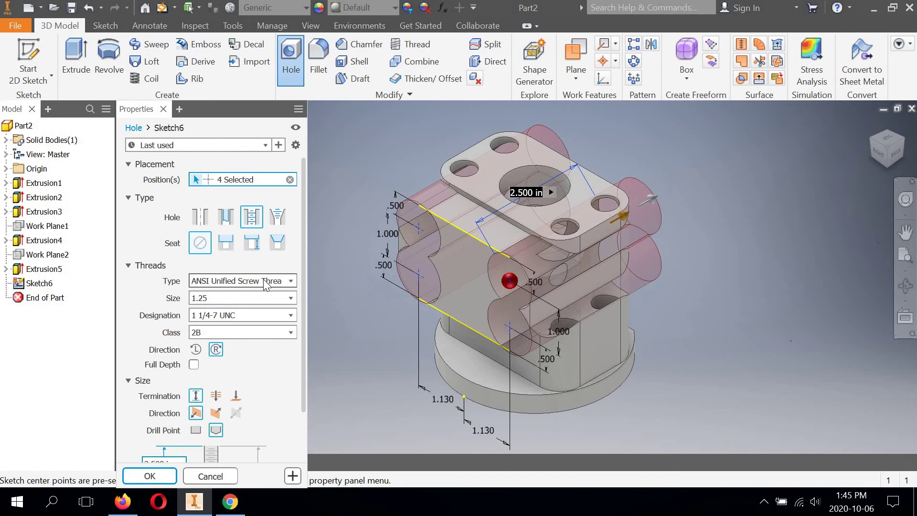
{"action": "left_click", "coordinate": [291, 297]}
{"action": "scroll", "coordinate": [275, 351], "scroll_direction": "up", "scroll_amount": 5}
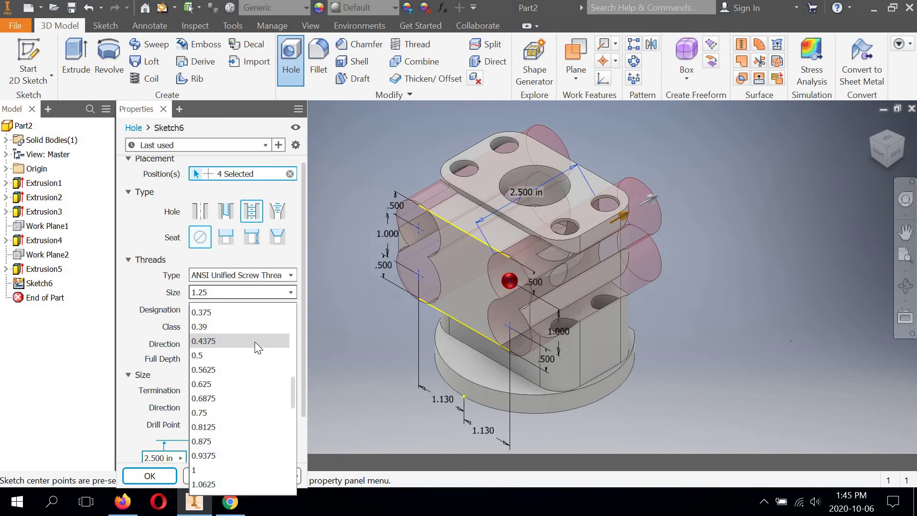
{"action": "left_click", "coordinate": [224, 342]}
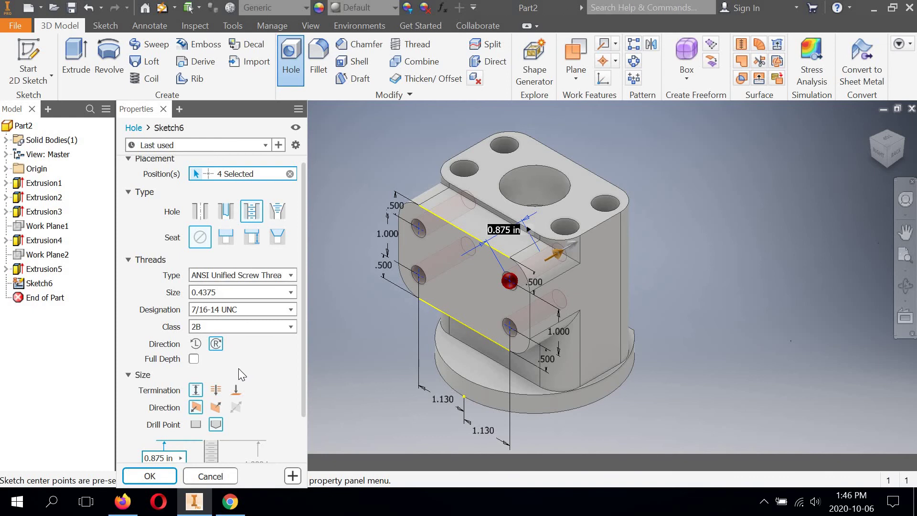
Set the tapped holes' drill depth to 1.250 in and create the four holes.
{"action": "scroll", "coordinate": [272, 379], "scroll_direction": "down", "scroll_amount": 2}
{"action": "scroll", "coordinate": [272, 379], "scroll_direction": "down", "scroll_amount": 1}
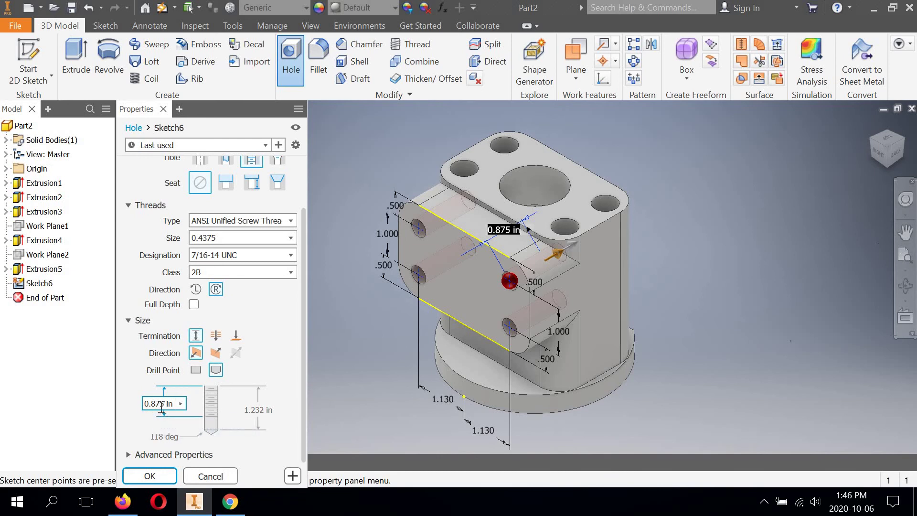
{"action": "left_click", "coordinate": [260, 409]}
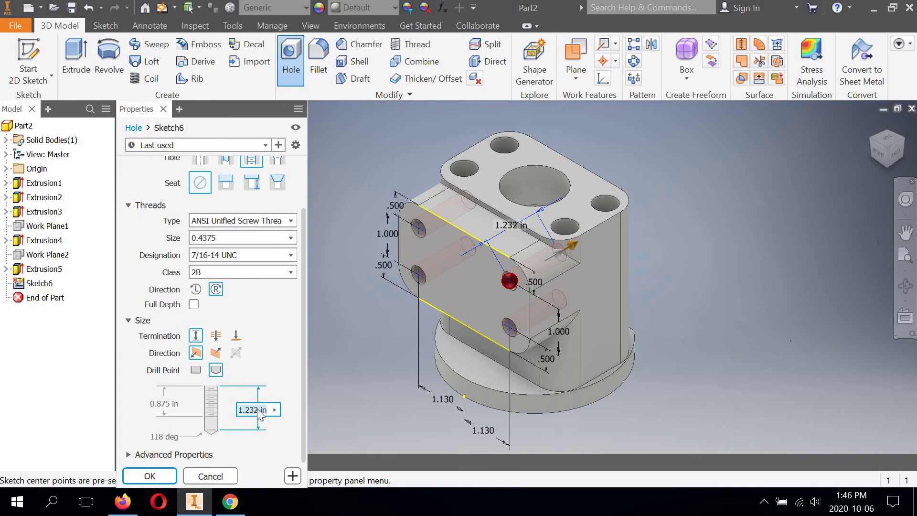
{"action": "left_click", "coordinate": [258, 409]}
{"action": "key", "text": "BackSpace"}
{"action": "key", "text": "BackSpace"}
{"action": "type", "text": "50"}
{"action": "left_click", "coordinate": [151, 476]}
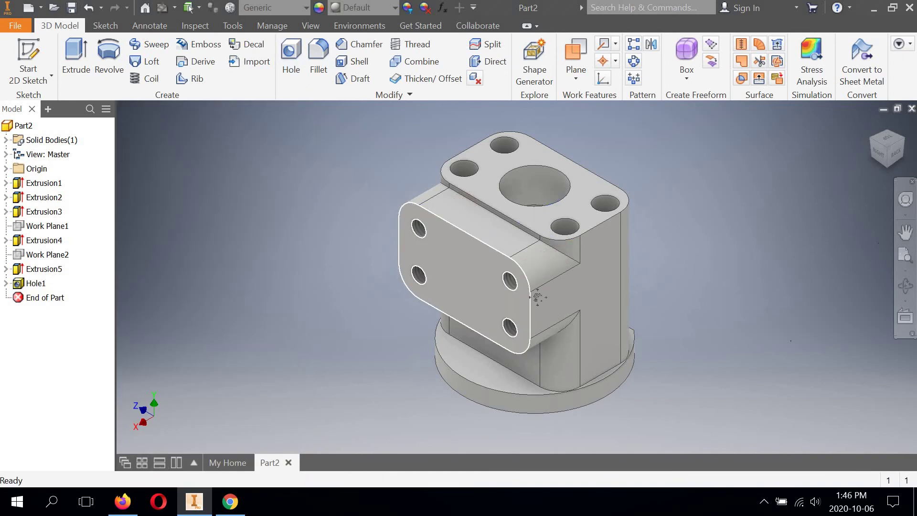
Examine the threads and placement of the four tapped holes on the rectangular side feature up close.
{"action": "scroll", "coordinate": [537, 297], "scroll_direction": "up", "scroll_amount": 10}
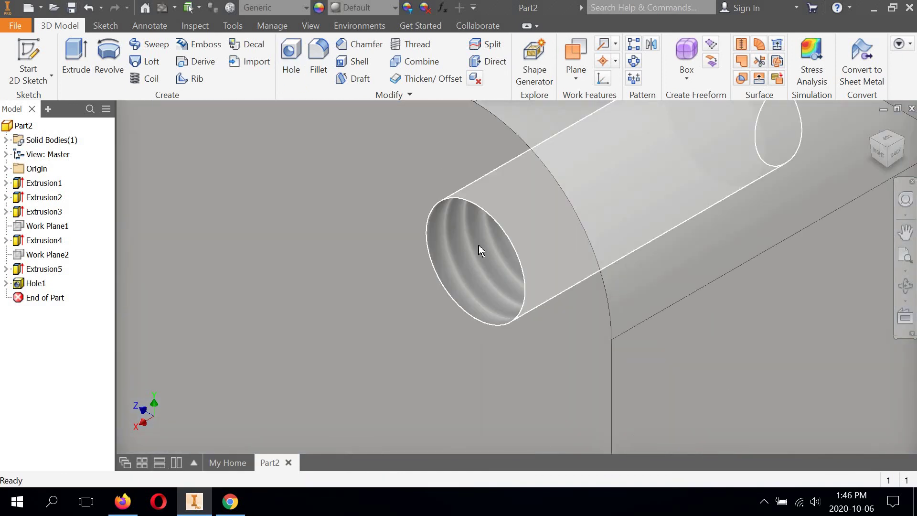
{"action": "scroll", "coordinate": [456, 313], "scroll_direction": "down", "scroll_amount": 6}
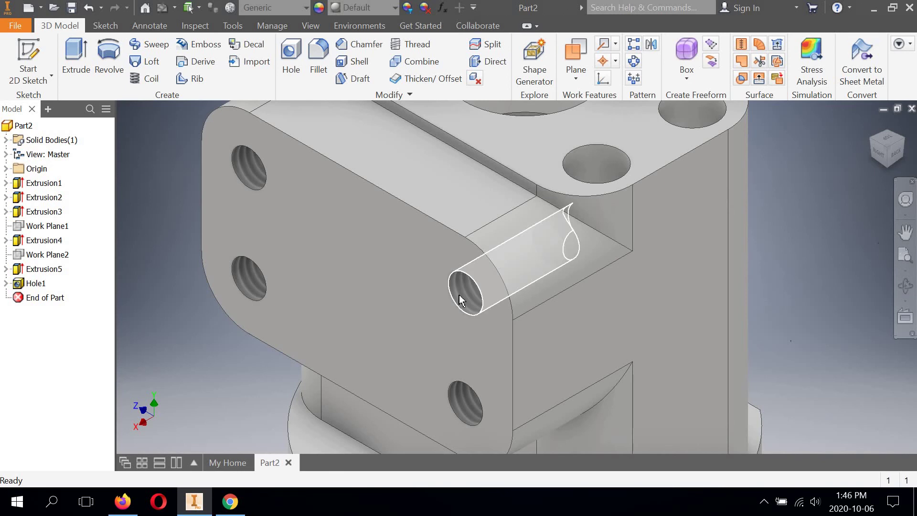
{"action": "scroll", "coordinate": [459, 300], "scroll_direction": "up", "scroll_amount": 3}
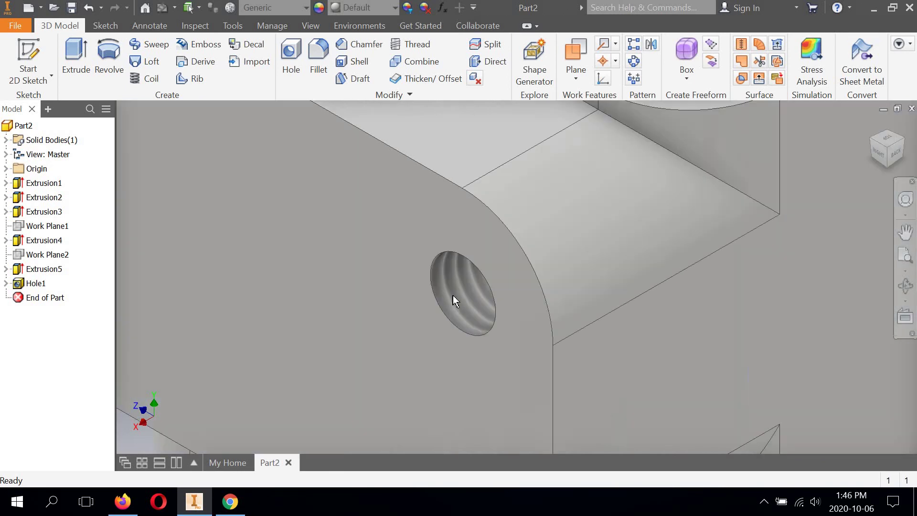
{"action": "scroll", "coordinate": [459, 306], "scroll_direction": "down", "scroll_amount": 3}
{"action": "scroll", "coordinate": [459, 304], "scroll_direction": "down", "scroll_amount": 3}
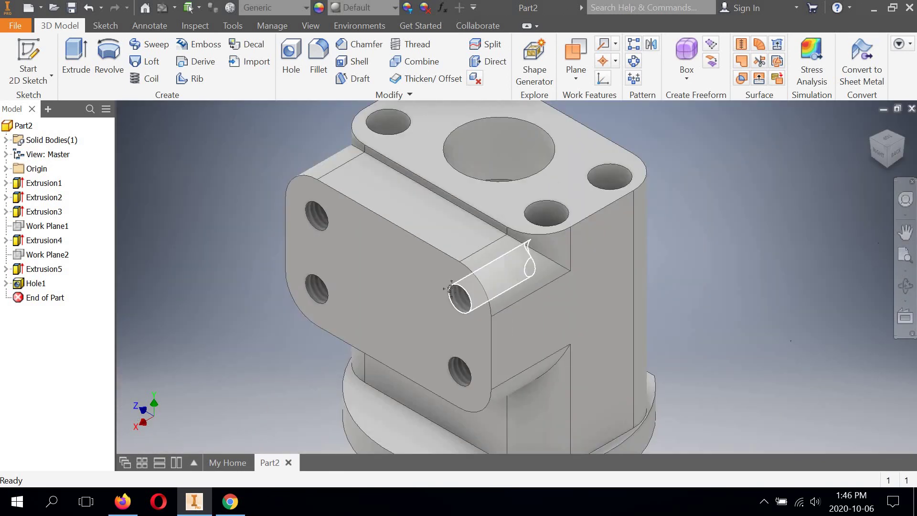
{"action": "middle_click_drag", "start_coordinate": [806, 212], "coordinate": [802, 202]}
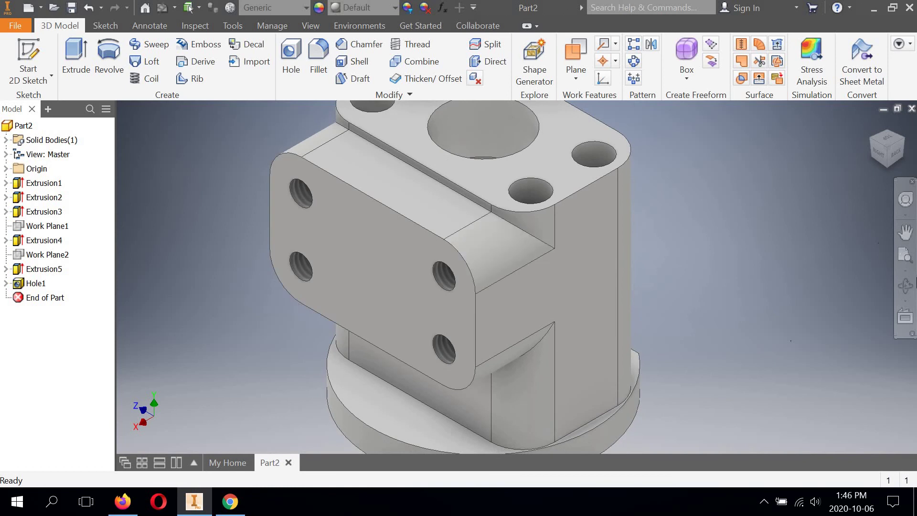
{"action": "left_click", "coordinate": [905, 286]}
{"action": "left_click_drag", "start_coordinate": [461, 310], "coordinate": [546, 240]}
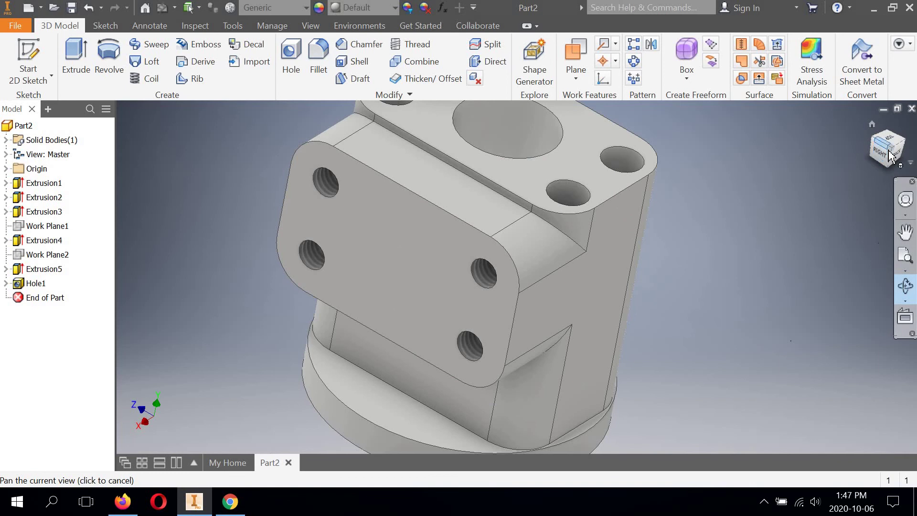
{"action": "right_click", "coordinate": [710, 169]}
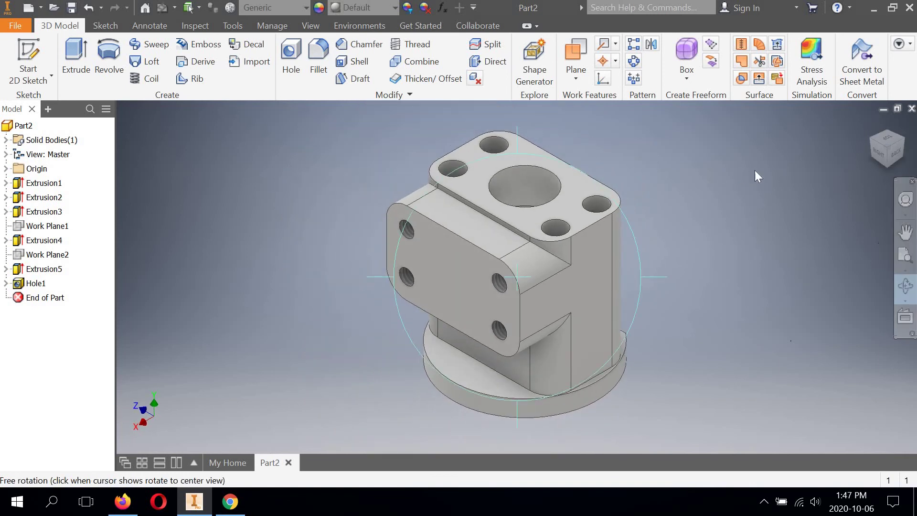
{"action": "left_click", "coordinate": [755, 171]}
{"action": "scroll", "coordinate": [449, 307], "scroll_direction": "down", "scroll_amount": 5}
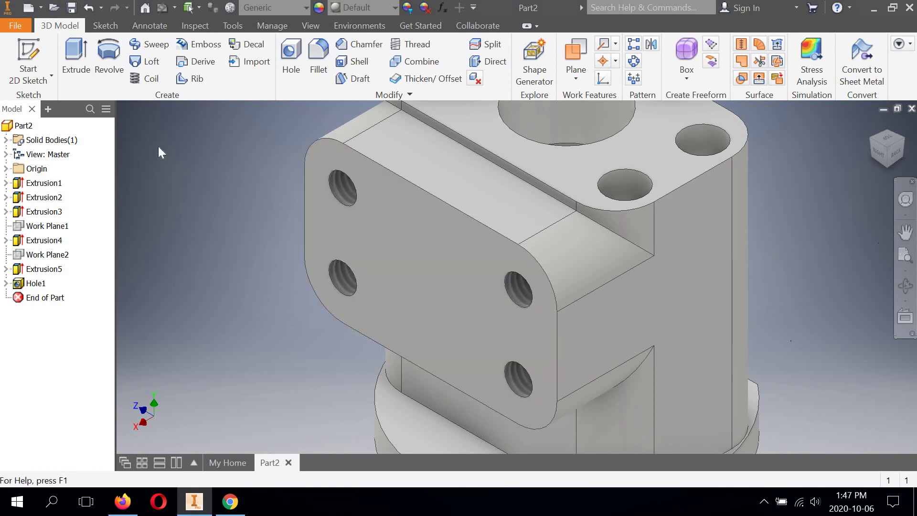
Start a 2D sketch on the side feature's front face and place a point near its center.
{"action": "left_click", "coordinate": [48, 79]}
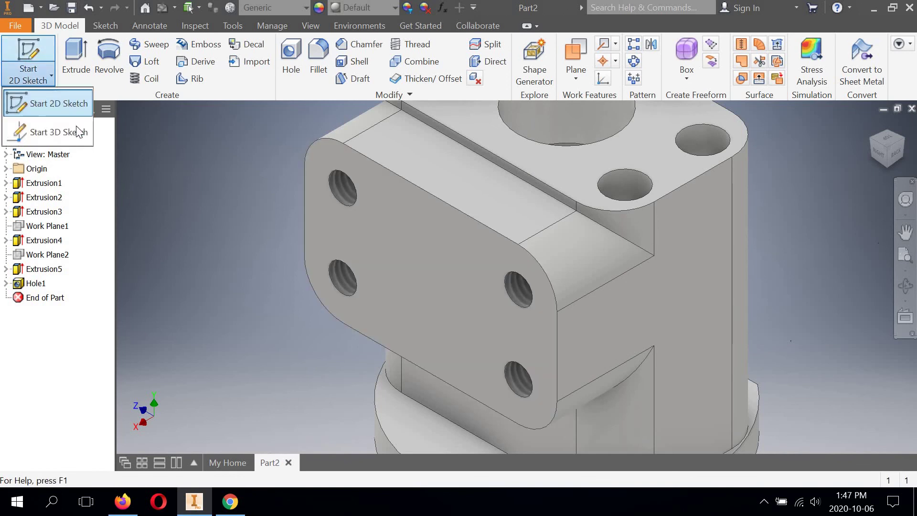
{"action": "left_click", "coordinate": [47, 102]}
{"action": "left_click", "coordinate": [417, 270]}
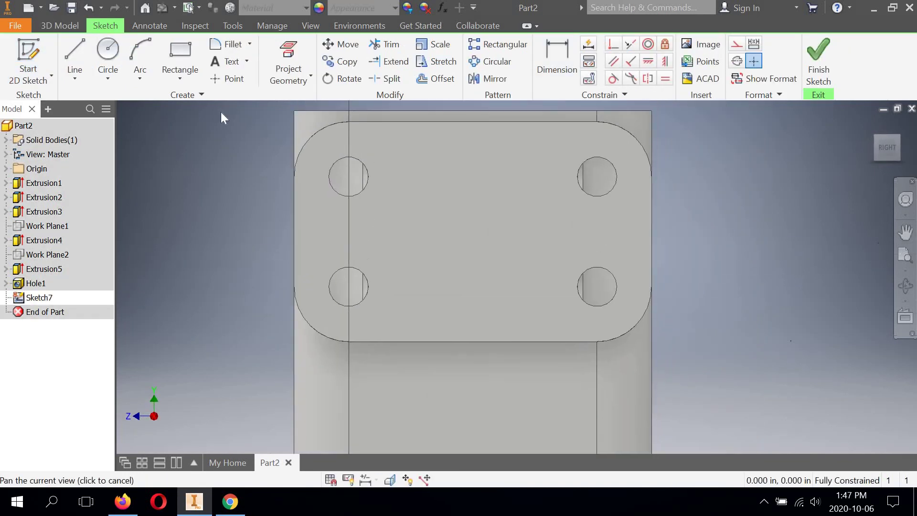
{"action": "left_click", "coordinate": [227, 79]}
{"action": "left_click", "coordinate": [475, 237]}
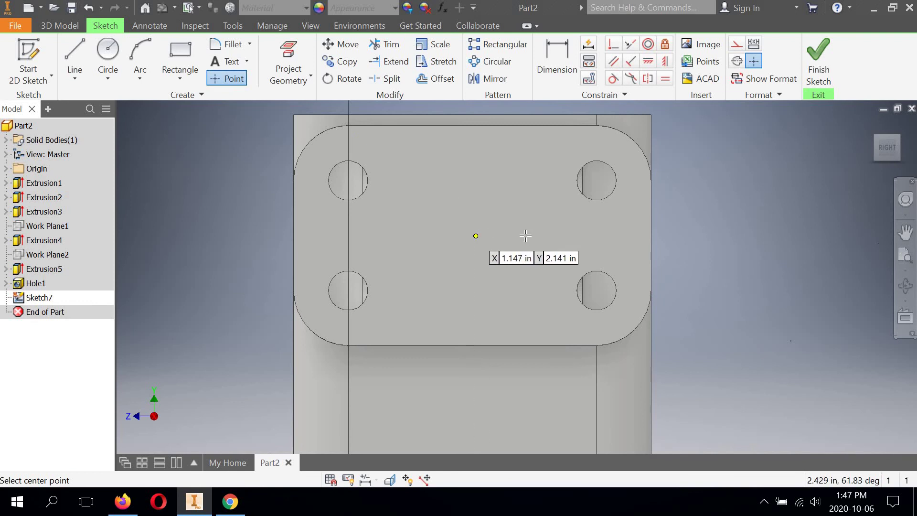
Dimension the point horizontally from the side feature's left edge as 3.25/2 in.
{"action": "left_click", "coordinate": [556, 55]}
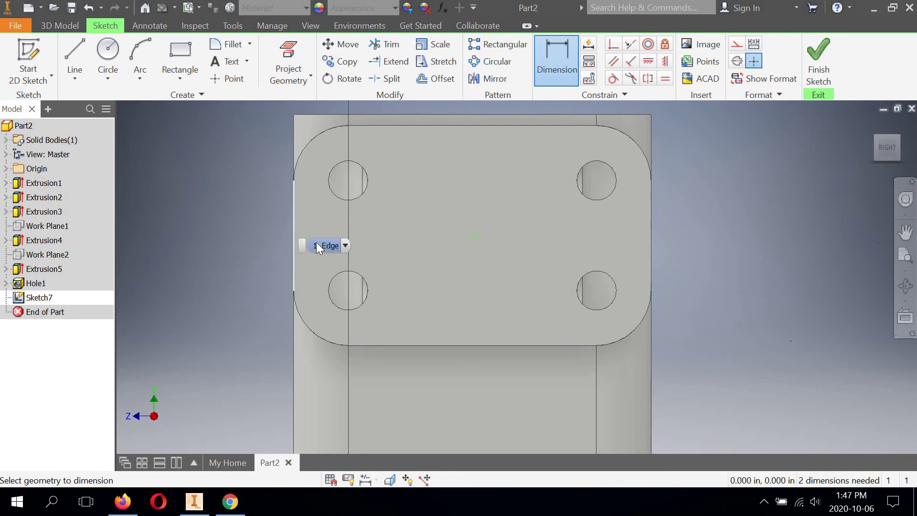
{"action": "left_click", "coordinate": [475, 235]}
{"action": "middle_click_drag", "start_coordinate": [411, 128], "coordinate": [401, 206]}
{"action": "left_click", "coordinate": [400, 144]}
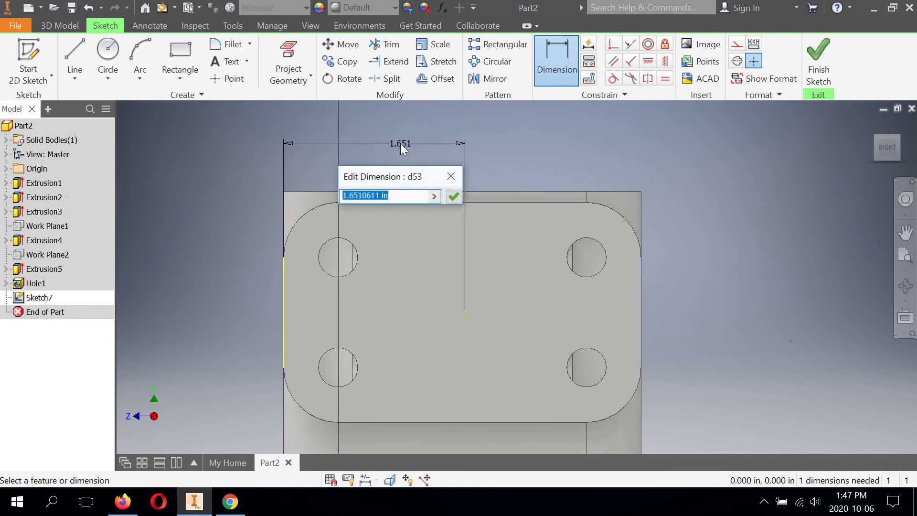
{"action": "type", "text": "3.25"}
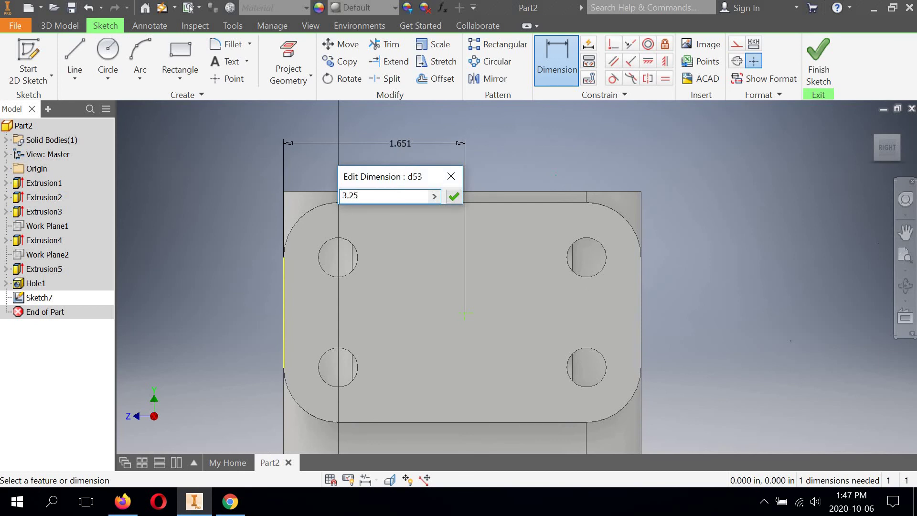
{"action": "type", "text": "/2"}
{"action": "left_click", "coordinate": [455, 199]}
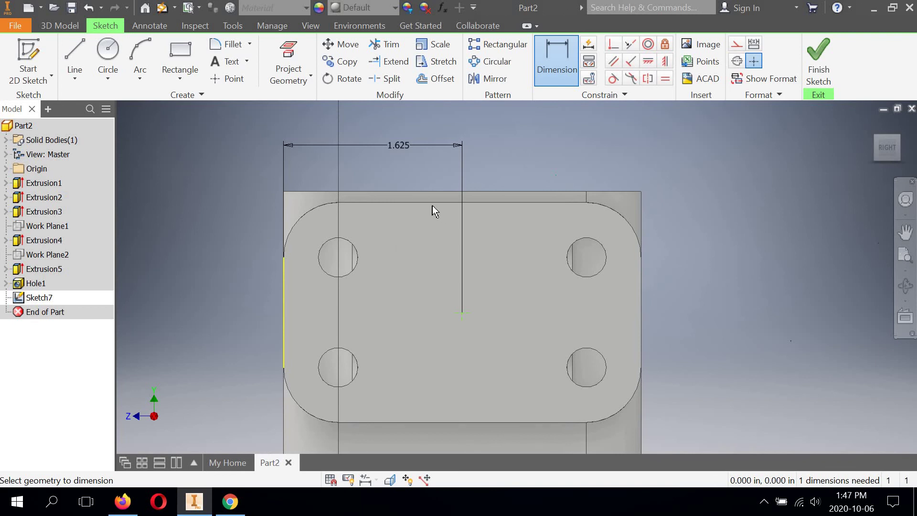
Dimension the point 1 in below the side feature's top edge and finish the sketch.
{"action": "left_click", "coordinate": [431, 205]}
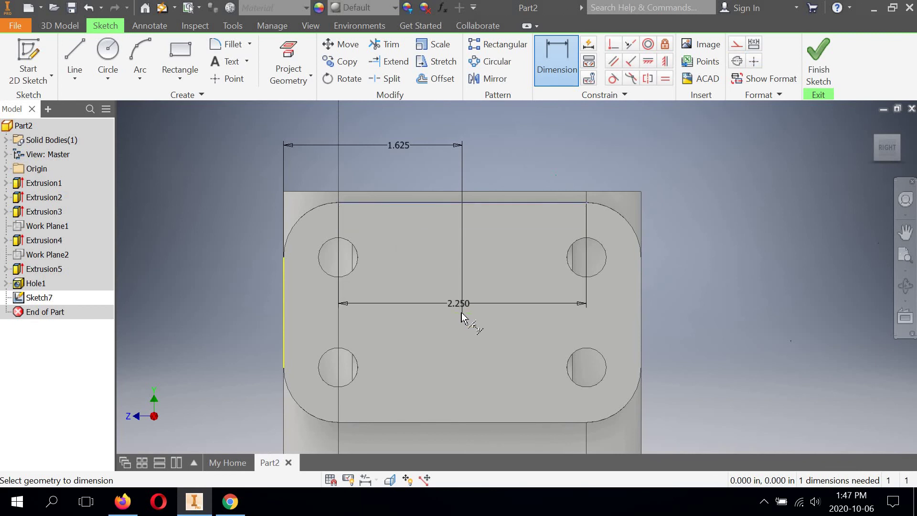
{"action": "left_click", "coordinate": [461, 312]}
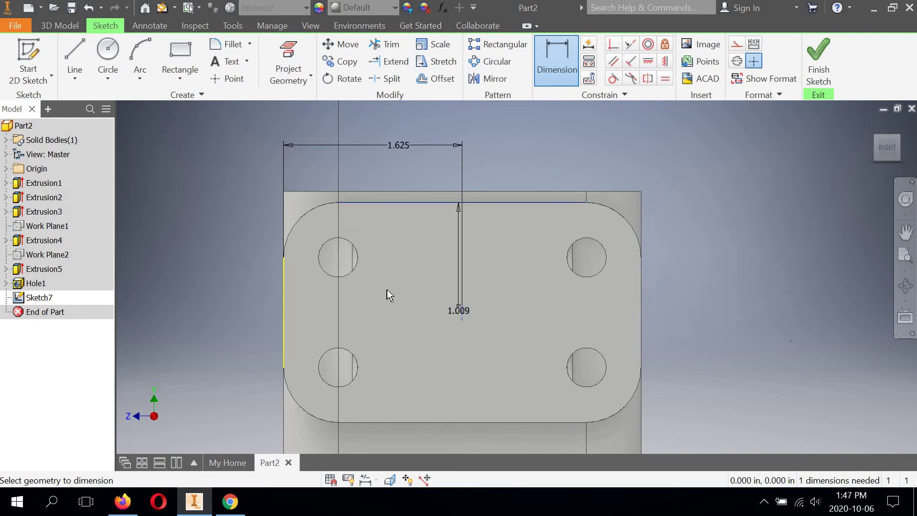
{"action": "left_click", "coordinate": [221, 256]}
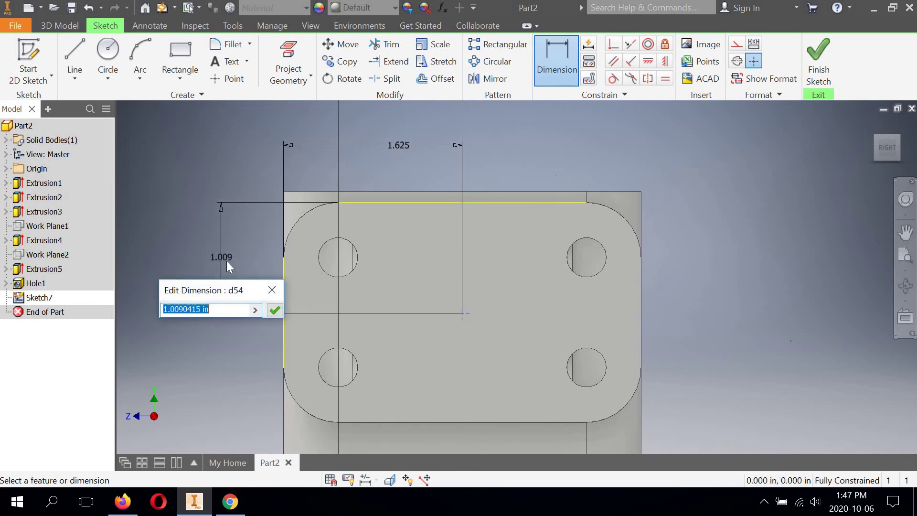
{"action": "type", "text": "1"}
{"action": "left_click", "coordinate": [275, 310]}
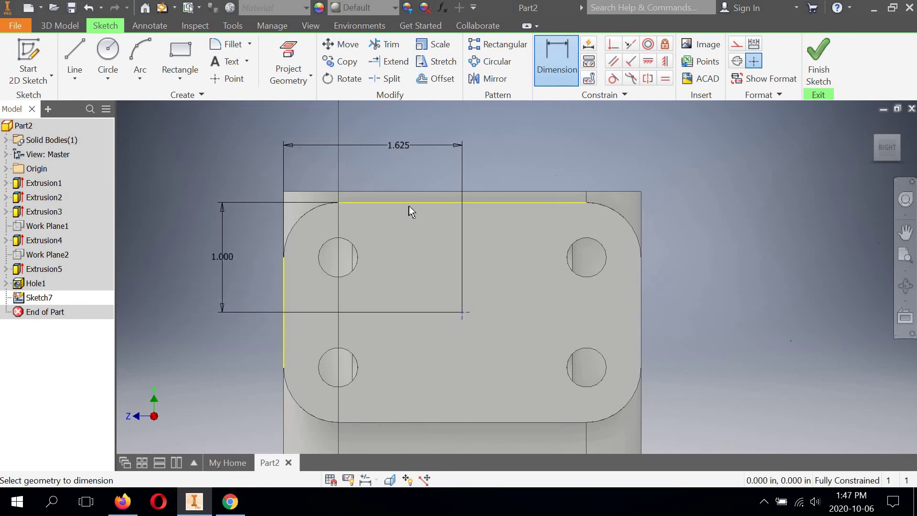
{"action": "left_click", "coordinate": [821, 64]}
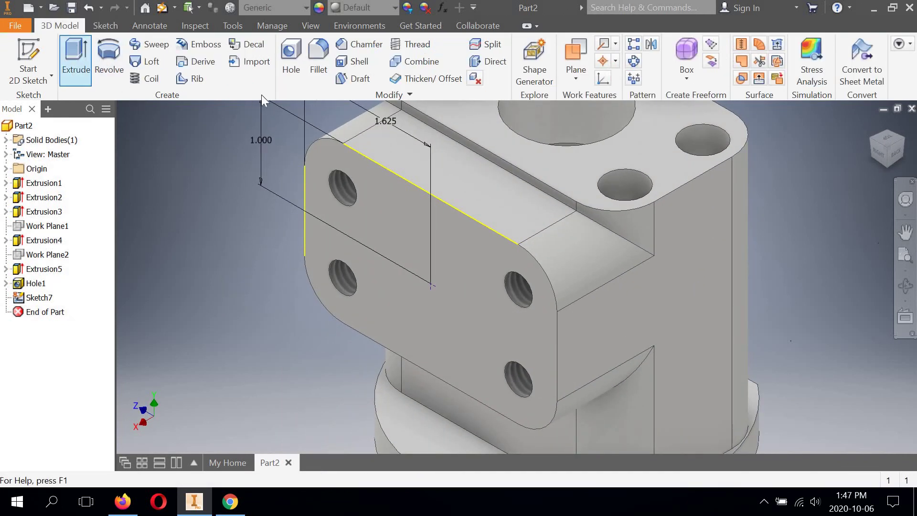
Set up a simple 1.25 in diameter hole with distance termination at the sketched center point.
{"action": "left_click", "coordinate": [293, 54]}
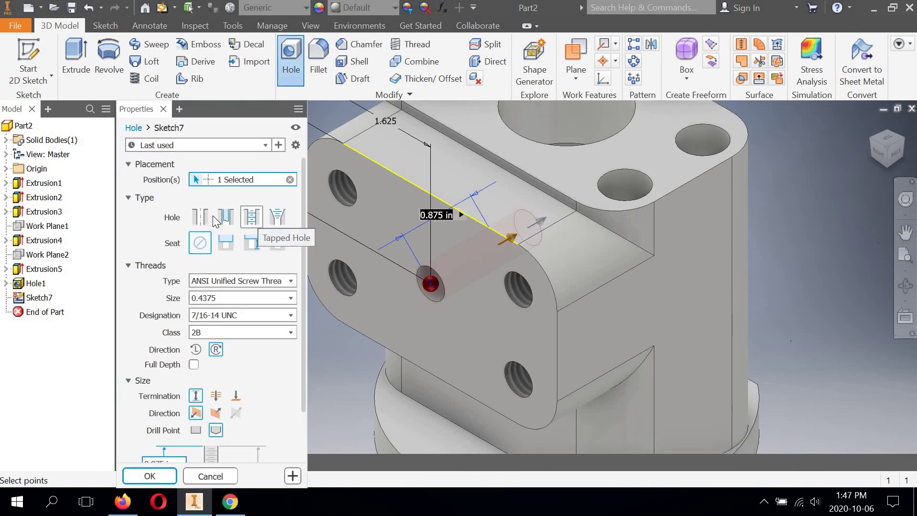
{"action": "left_click", "coordinate": [200, 218]}
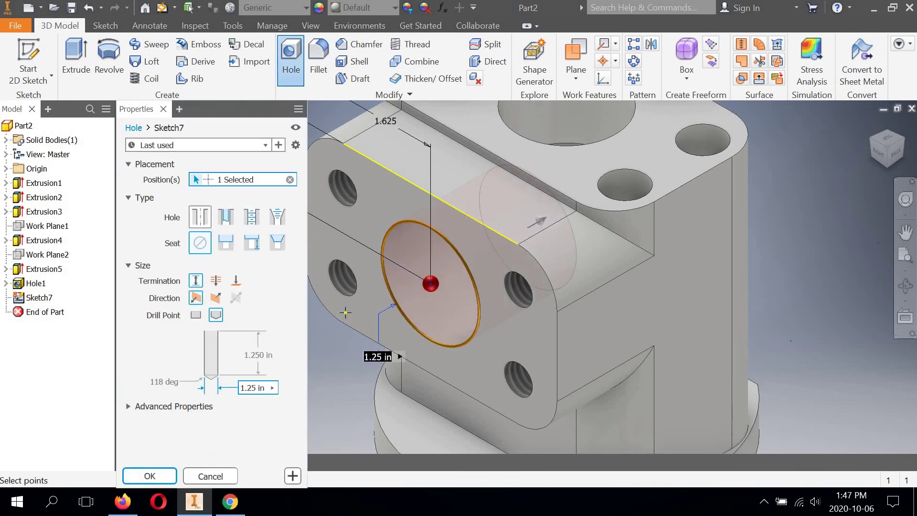
{"action": "middle_click_drag", "start_coordinate": [460, 285], "coordinate": [571, 258]}
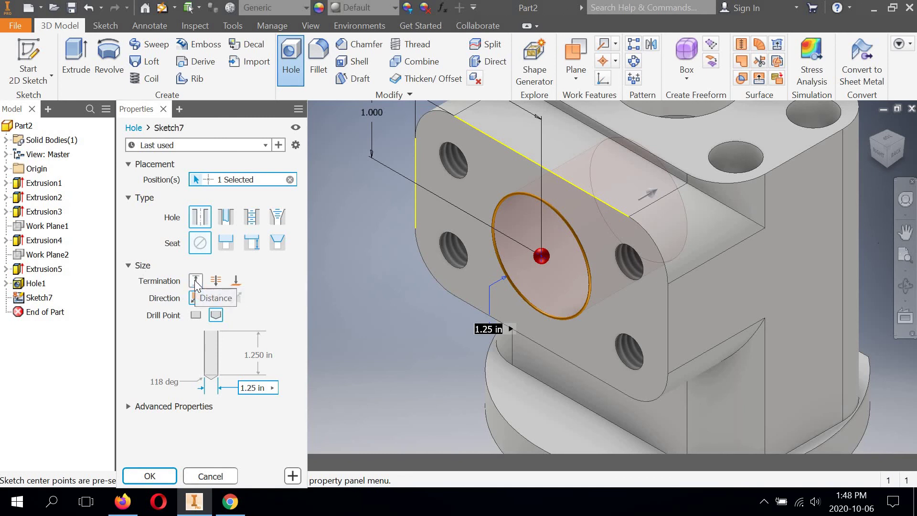
{"action": "left_click", "coordinate": [239, 280]}
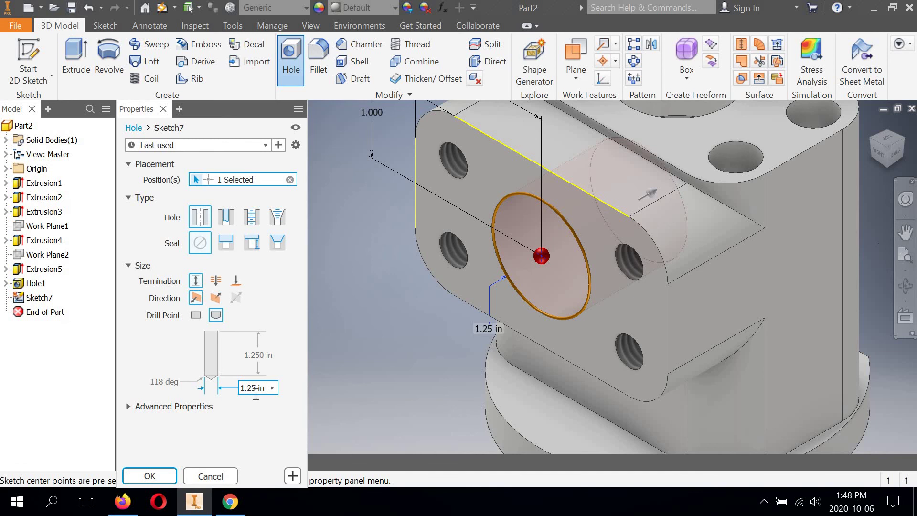
Set the central hole's depth to 1.000 in and create the hole.
{"action": "left_click", "coordinate": [258, 355]}
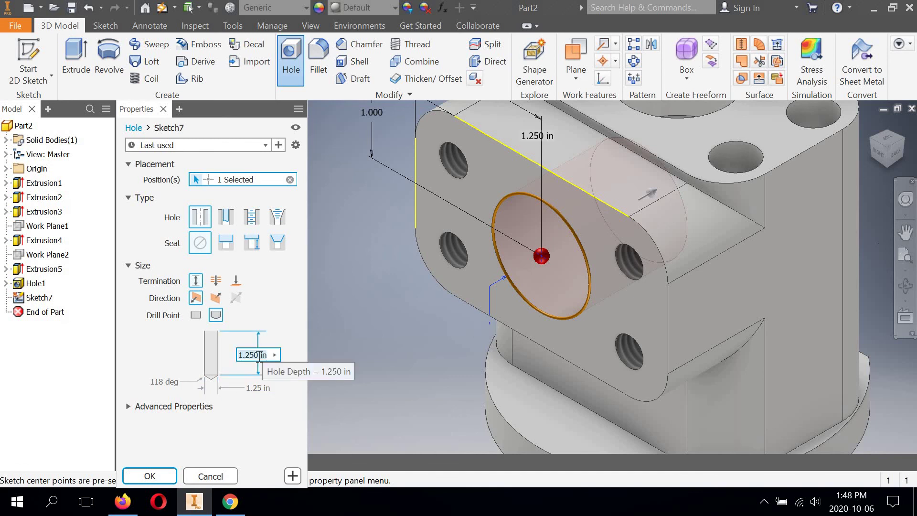
{"action": "key", "text": "BackSpace"}
{"action": "key", "text": "BackSpace"}
{"action": "key", "text": "BackSpace"}
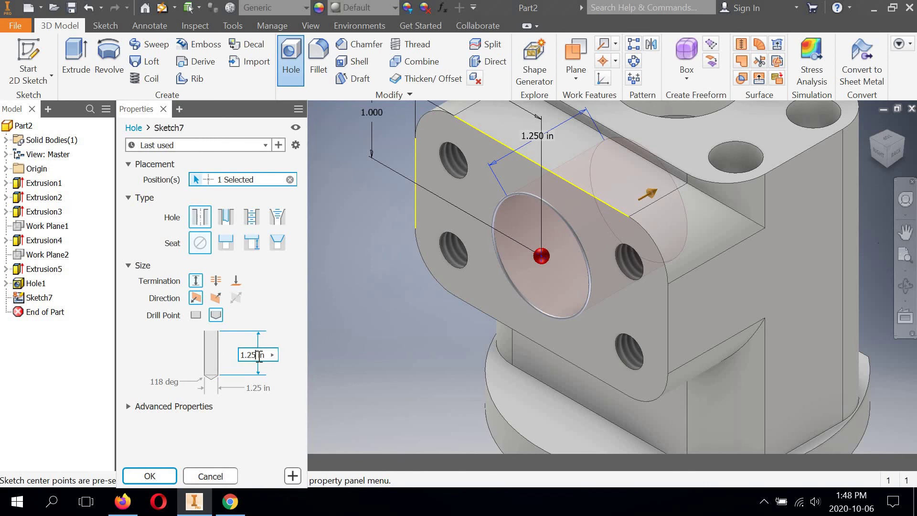
{"action": "type", "text": "000"}
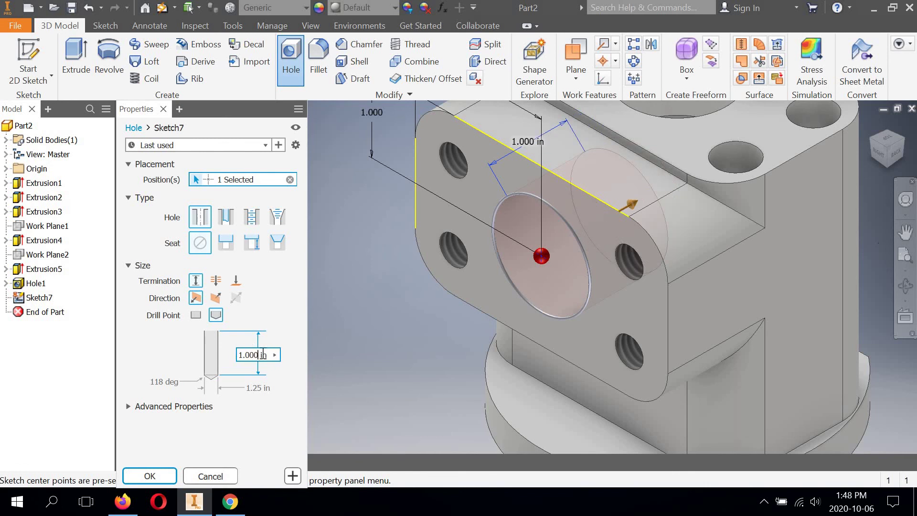
{"action": "left_click", "coordinate": [155, 474]}
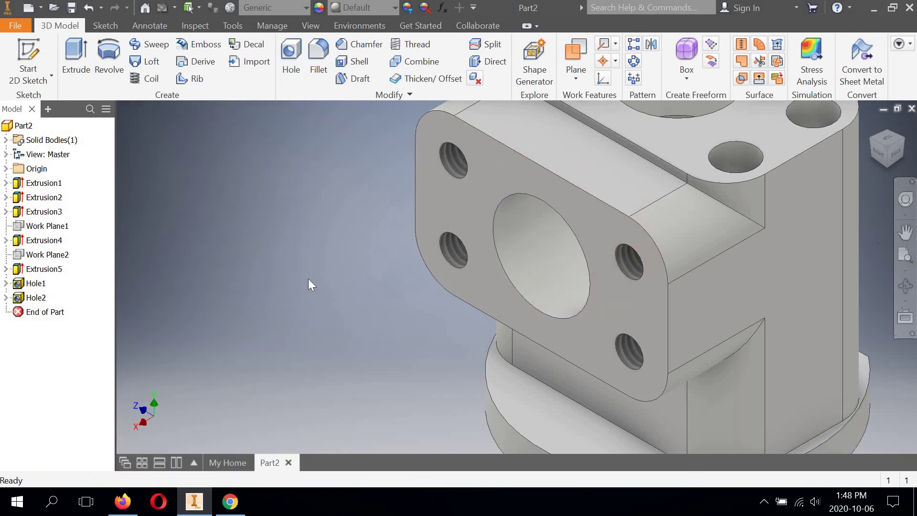
Examine the side feature's tapped holes and central bore in the right and isometric views.
{"action": "middle_click_drag", "start_coordinate": [377, 259], "coordinate": [261, 286]}
{"action": "scroll", "coordinate": [262, 287], "scroll_direction": "up", "scroll_amount": 3}
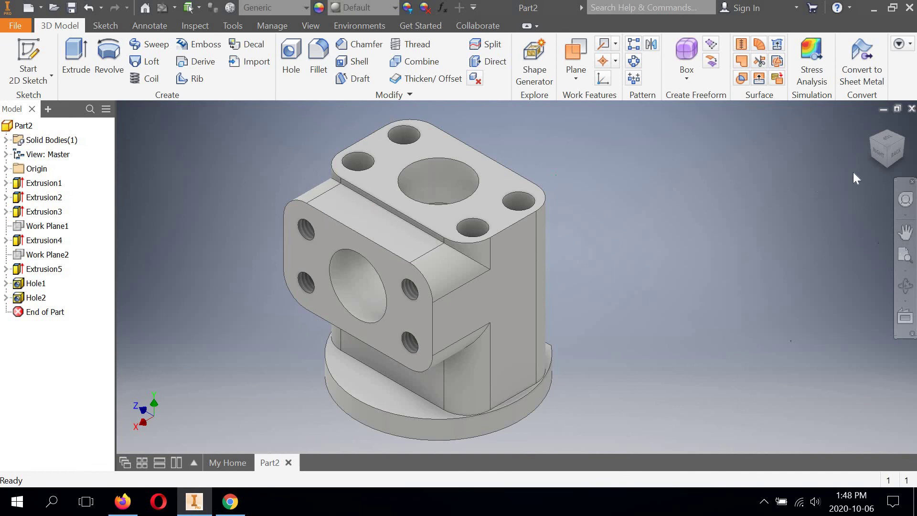
{"action": "left_click", "coordinate": [878, 159]}
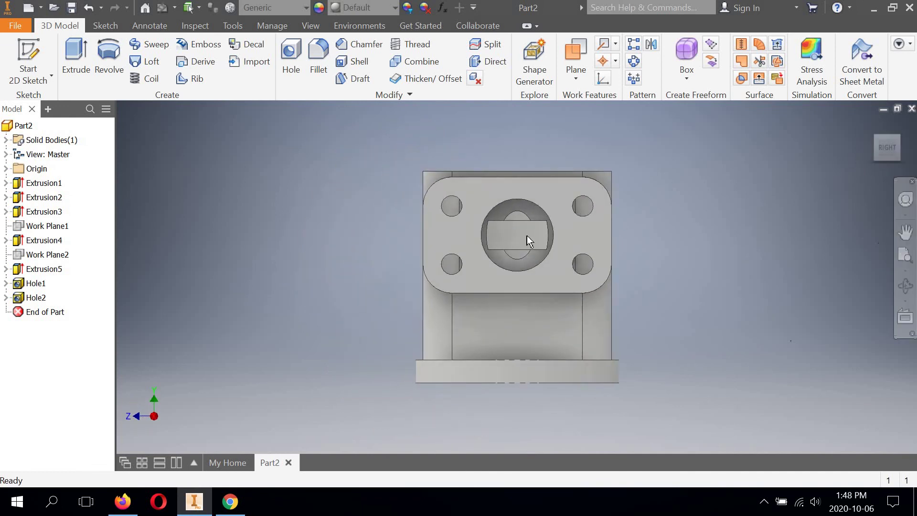
{"action": "scroll", "coordinate": [509, 245], "scroll_direction": "down", "scroll_amount": 4}
{"action": "middle_click_drag", "start_coordinate": [516, 284], "coordinate": [478, 304]}
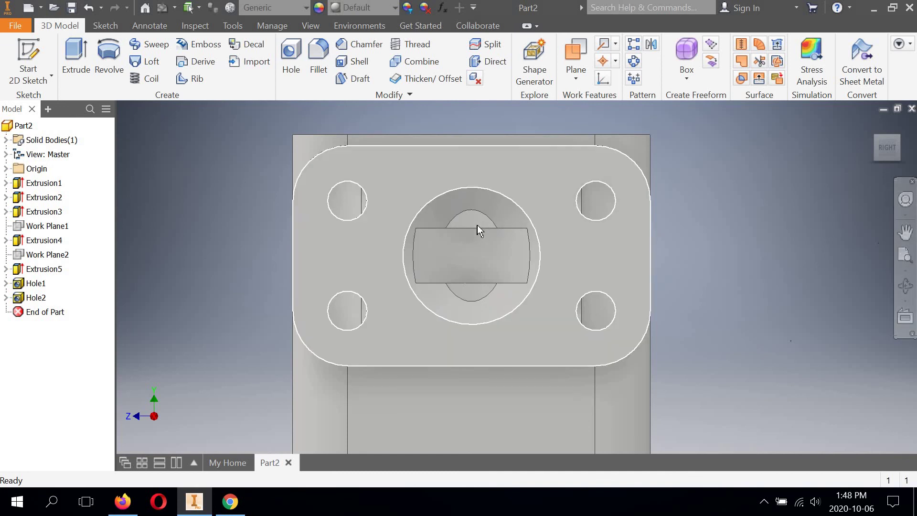
{"action": "mouse_move", "coordinate": [749, 246]}
{"action": "middle_mouse_down"}
{"action": "mouse_move", "coordinate": [724, 233]}
{"action": "mouse_move", "coordinate": [750, 232]}
{"action": "mouse_move", "coordinate": [738, 232]}
{"action": "middle_mouse_up"}
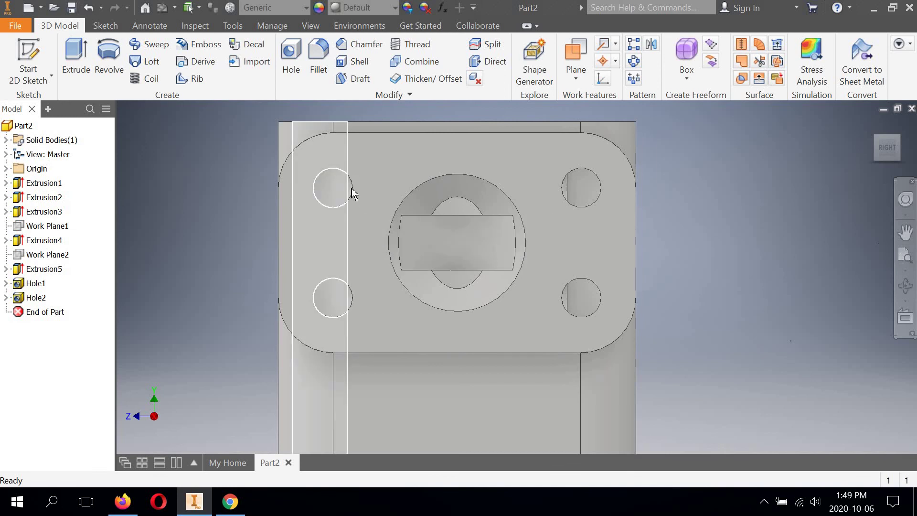
{"action": "scroll", "coordinate": [445, 278], "scroll_direction": "up", "scroll_amount": 3}
{"action": "middle_click_drag", "start_coordinate": [481, 260], "coordinate": [491, 203]}
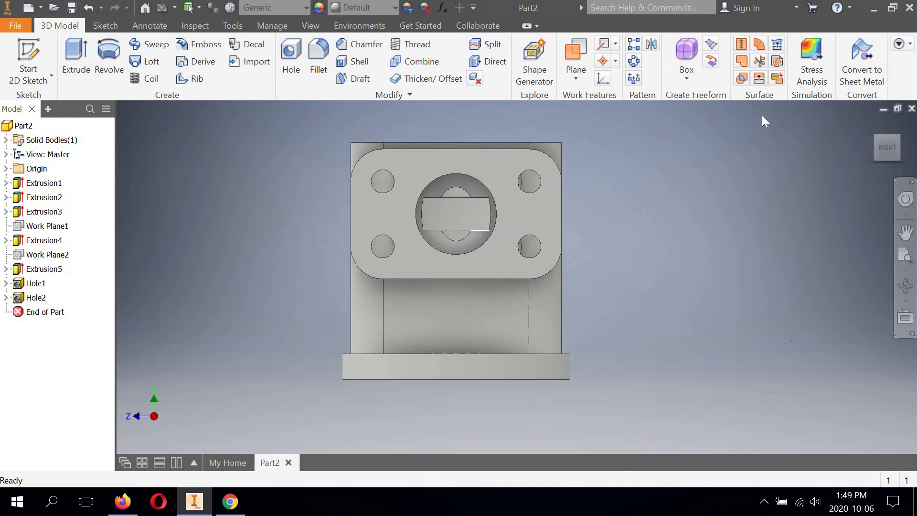
{"action": "left_click", "coordinate": [898, 137]}
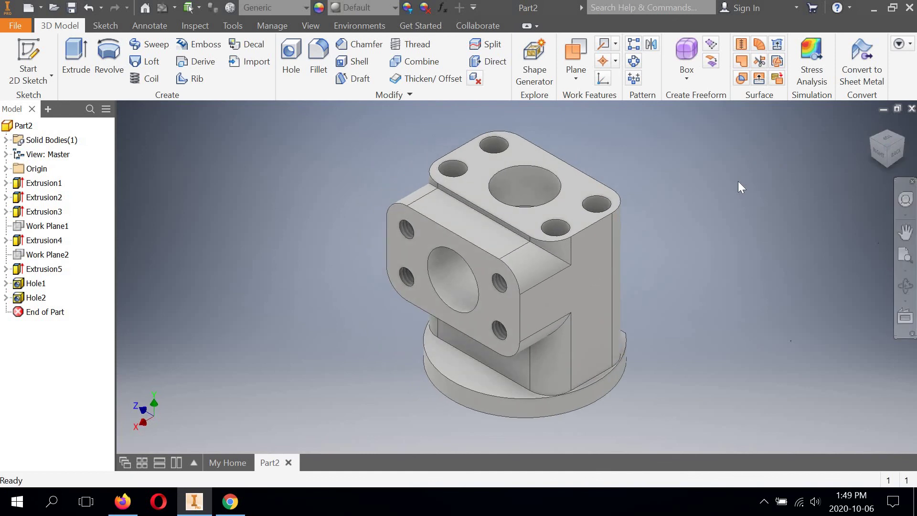
{"action": "middle_click_drag", "start_coordinate": [307, 187], "coordinate": [305, 192]}
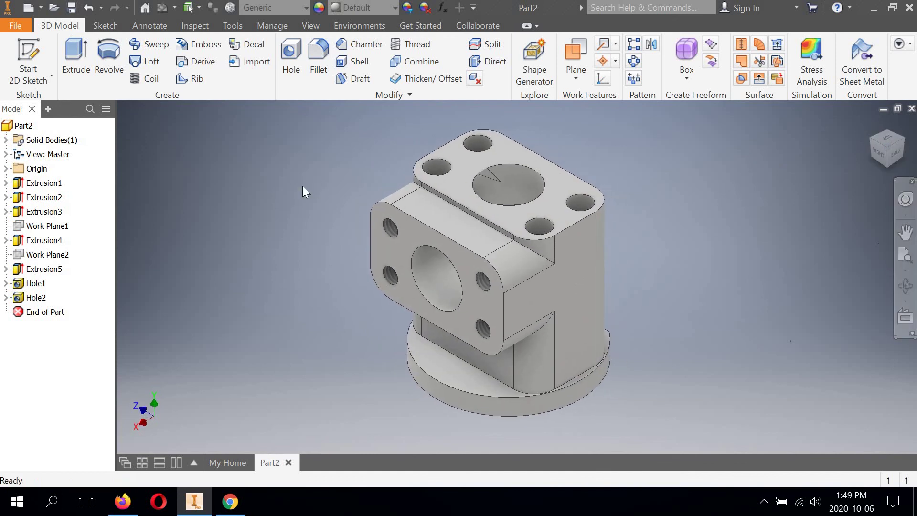
Save the part to the Desktop under the file name VALVE BODY.
{"action": "left_click", "coordinate": [18, 25]}
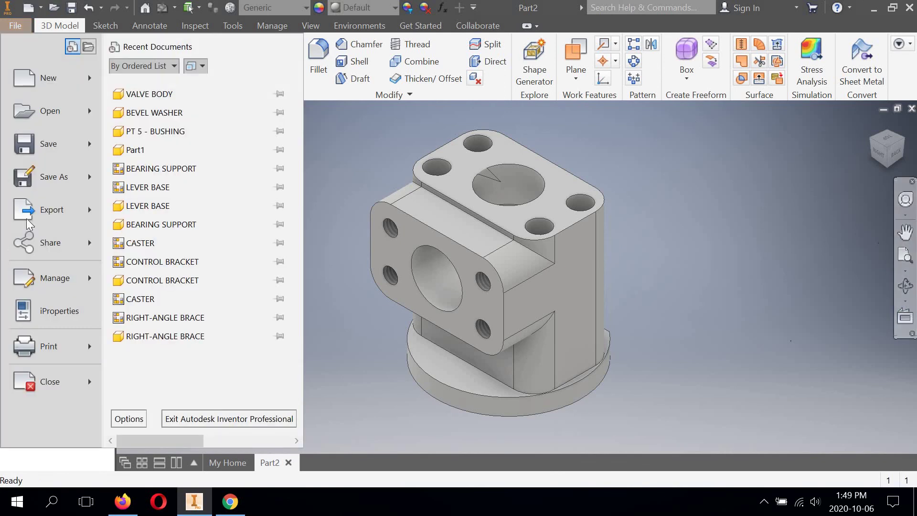
{"action": "left_click", "coordinate": [47, 177]}
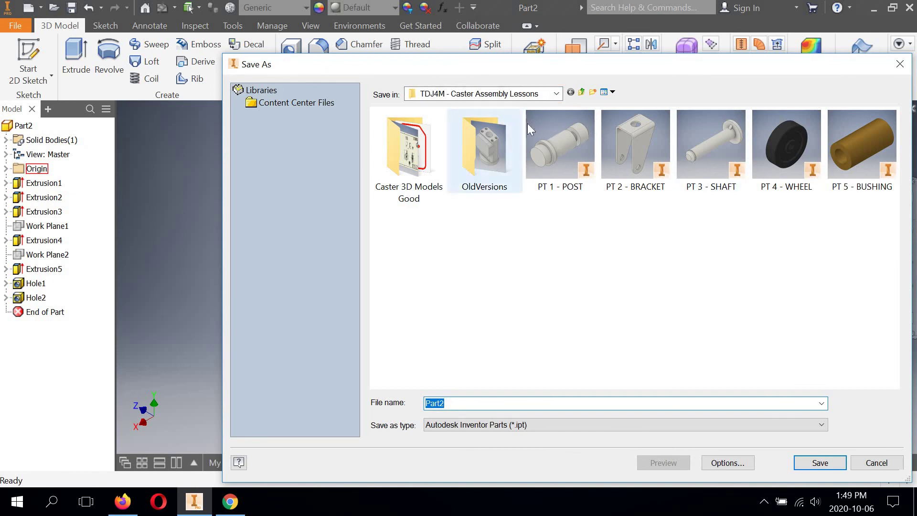
{"action": "left_click", "coordinate": [557, 95]}
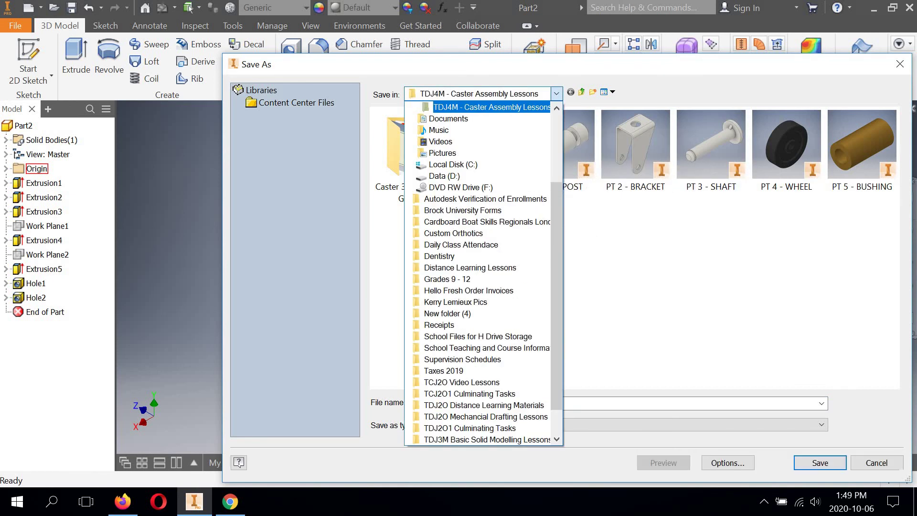
{"action": "left_click", "coordinate": [435, 118]}
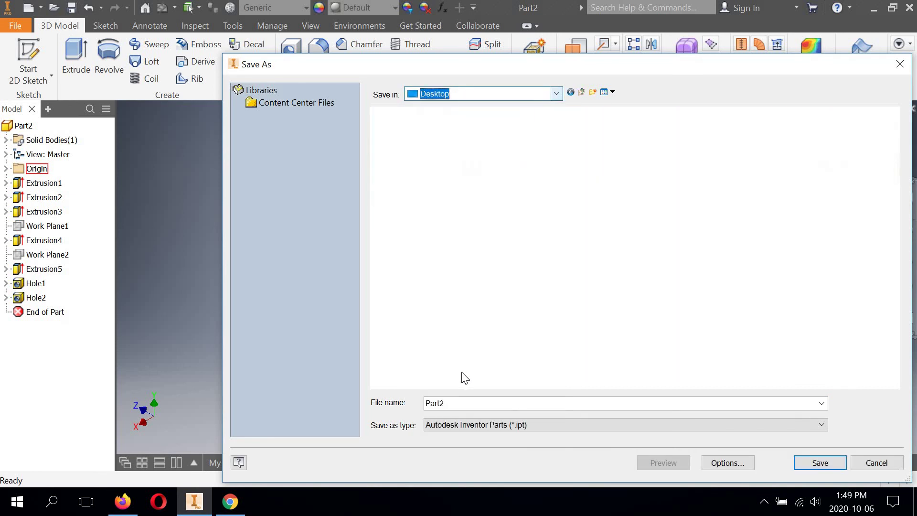
{"action": "left_click", "coordinate": [456, 405]}
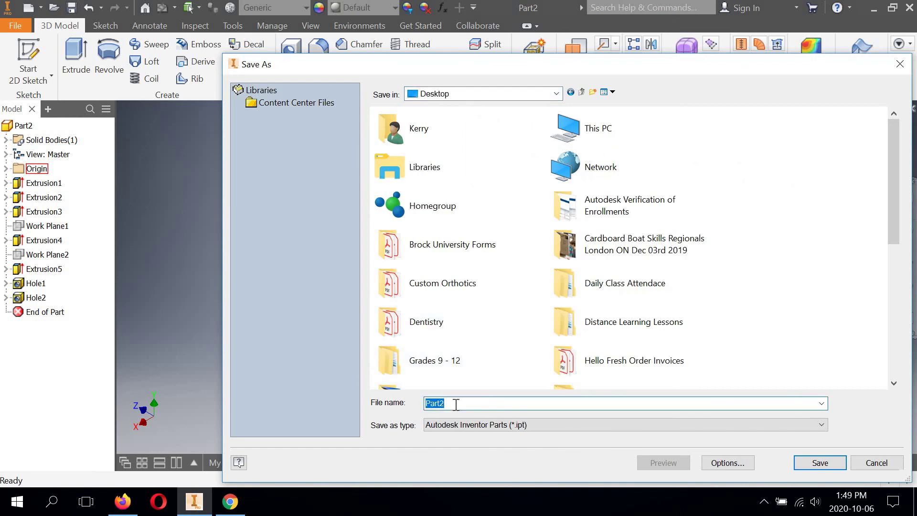
{"action": "key", "text": "BackSpace"}
{"action": "type", "text": "VAL"}
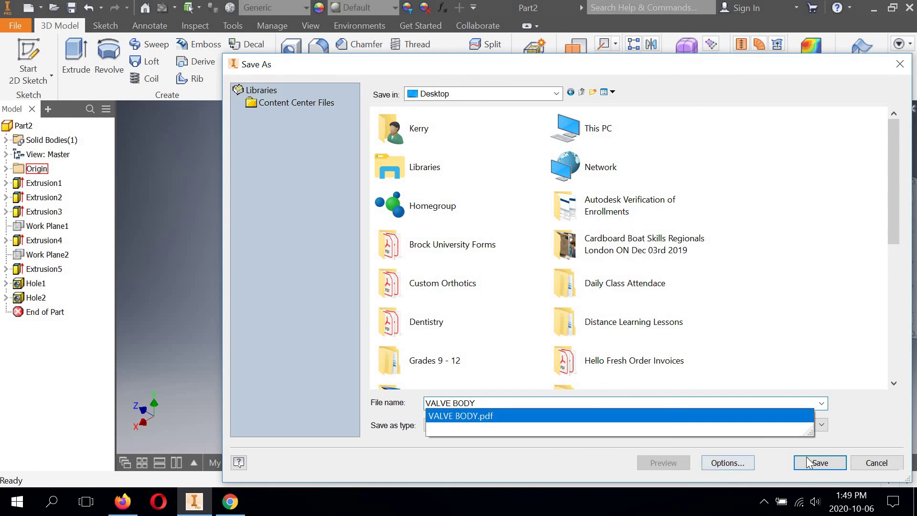
{"action": "type", "text": "VE BODY"}
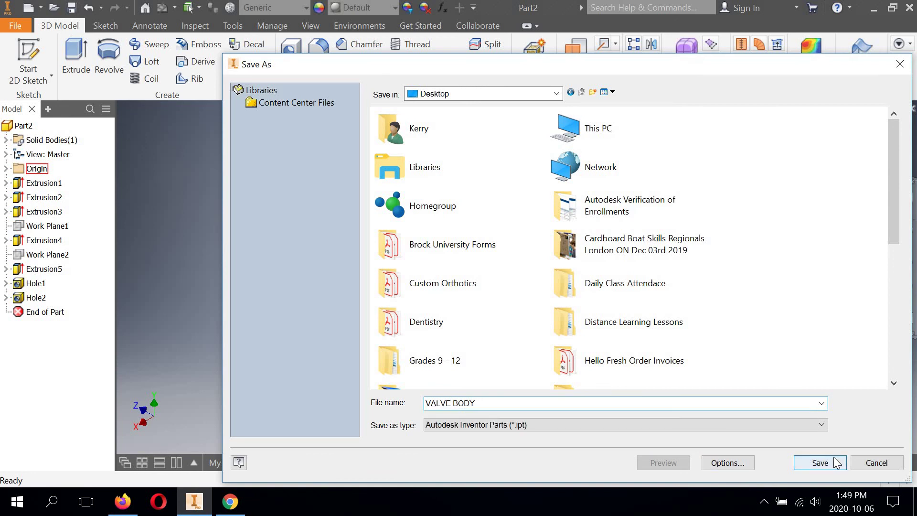
{"action": "left_click", "coordinate": [820, 462]}
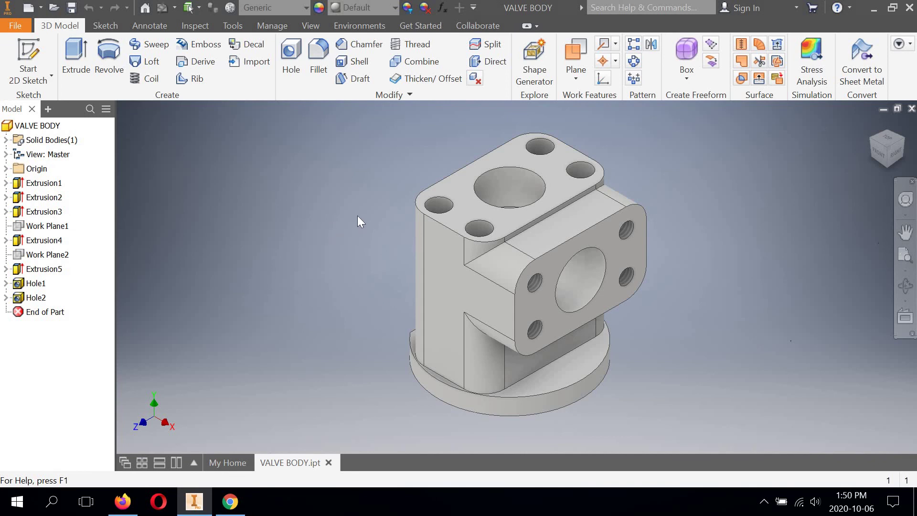
Set up a constant fillet with a 0.100 in radius on the upper edges where the side feature meets the body.
{"action": "left_click", "coordinate": [317, 53]}
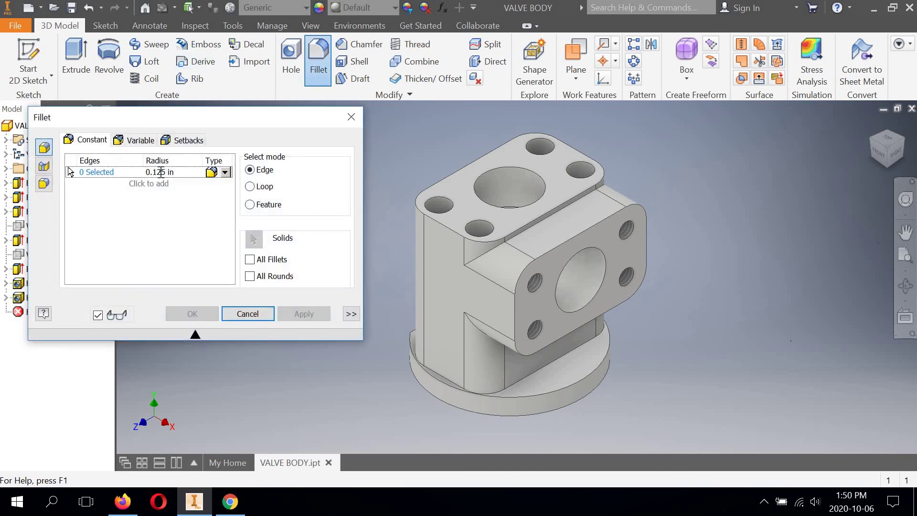
{"action": "left_click", "coordinate": [161, 171]}
{"action": "scroll", "coordinate": [542, 232], "scroll_direction": "down", "scroll_amount": 5}
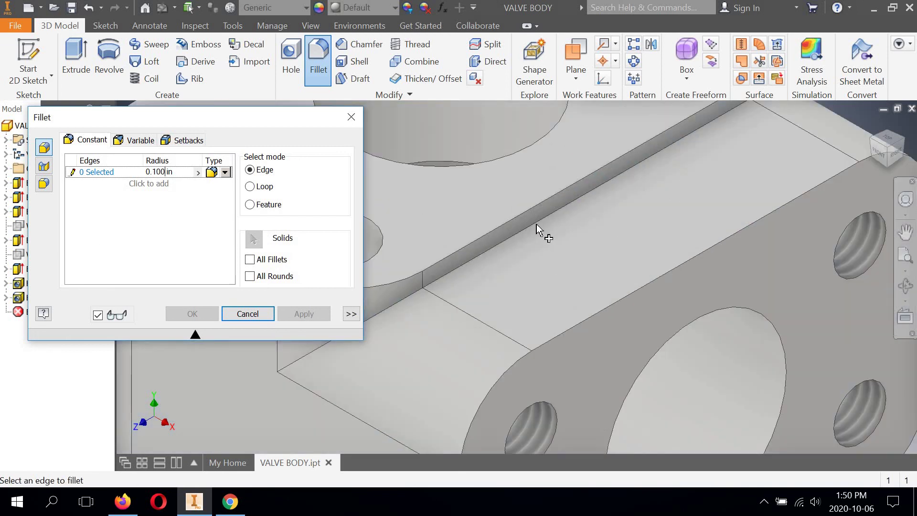
{"action": "left_click", "coordinate": [536, 224]}
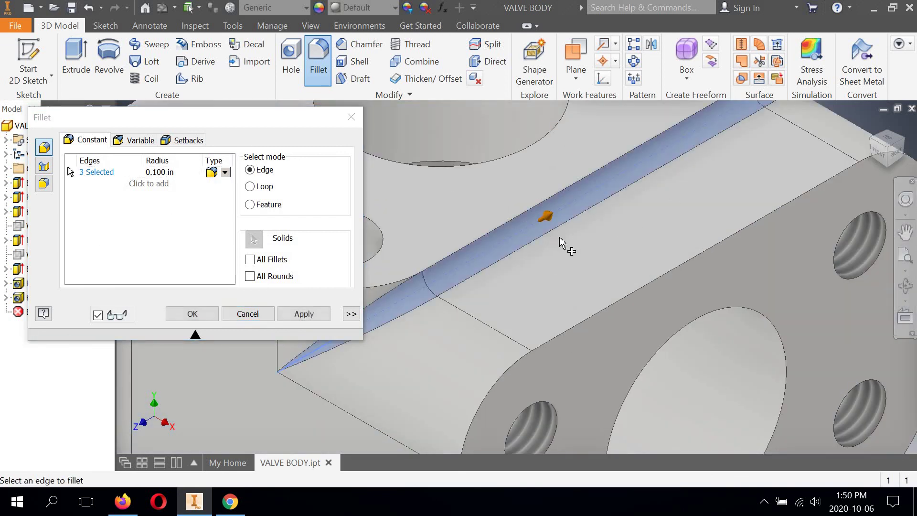
Add the lower edges where the side feature's underside meets the body to the fillet selection.
{"action": "scroll", "coordinate": [561, 241], "scroll_direction": "up", "scroll_amount": 5}
{"action": "middle_click_drag", "start_coordinate": [512, 270], "coordinate": [513, 241]}
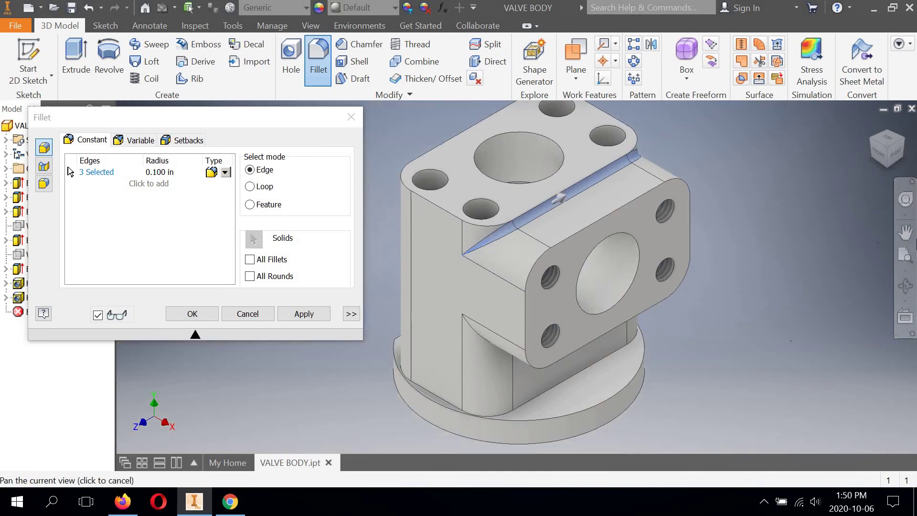
{"action": "left_click", "coordinate": [906, 286]}
{"action": "left_click_drag", "start_coordinate": [580, 239], "coordinate": [576, 154]}
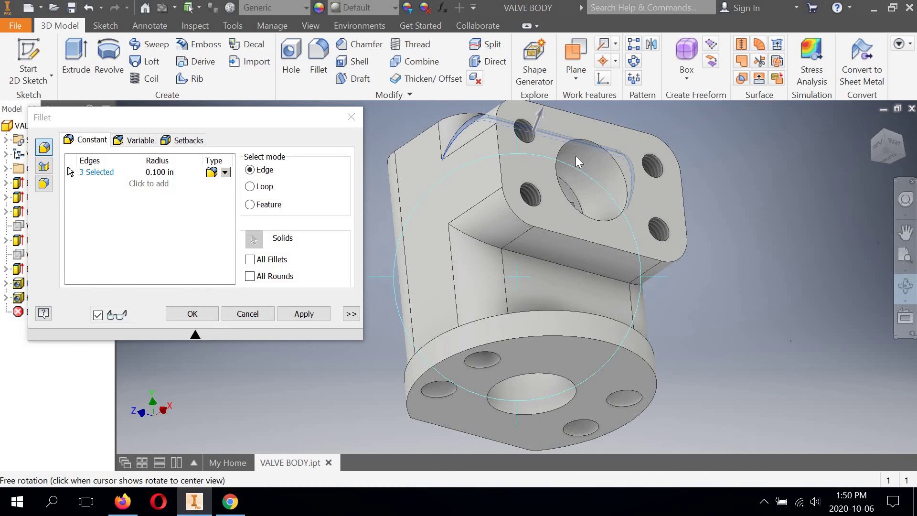
{"action": "right_click", "coordinate": [575, 156]}
{"action": "left_click", "coordinate": [496, 154]}
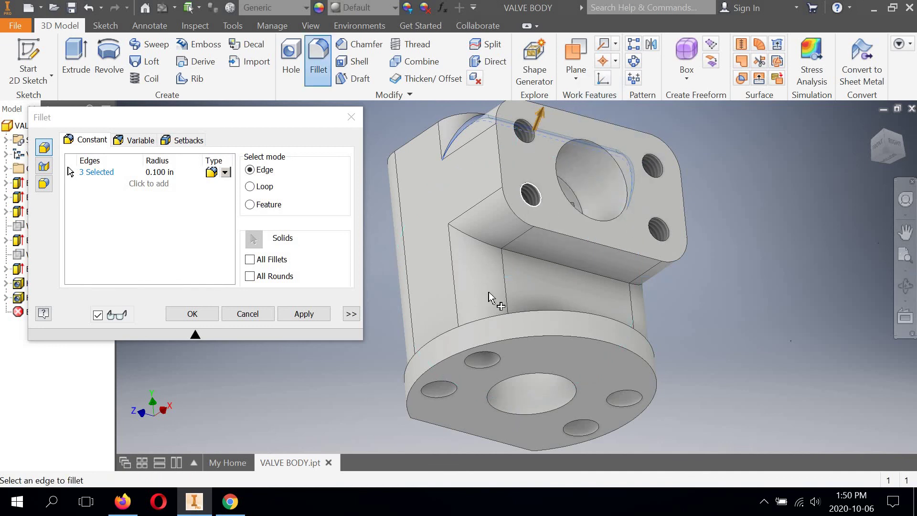
{"action": "left_click", "coordinate": [543, 265]}
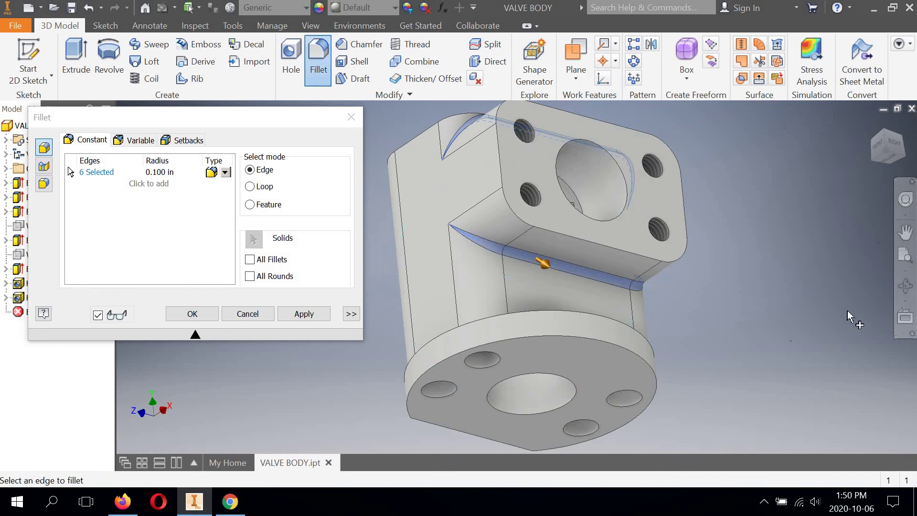
Add the edge loop where the body meets the round base flange and create the fillet.
{"action": "left_click", "coordinate": [906, 285]}
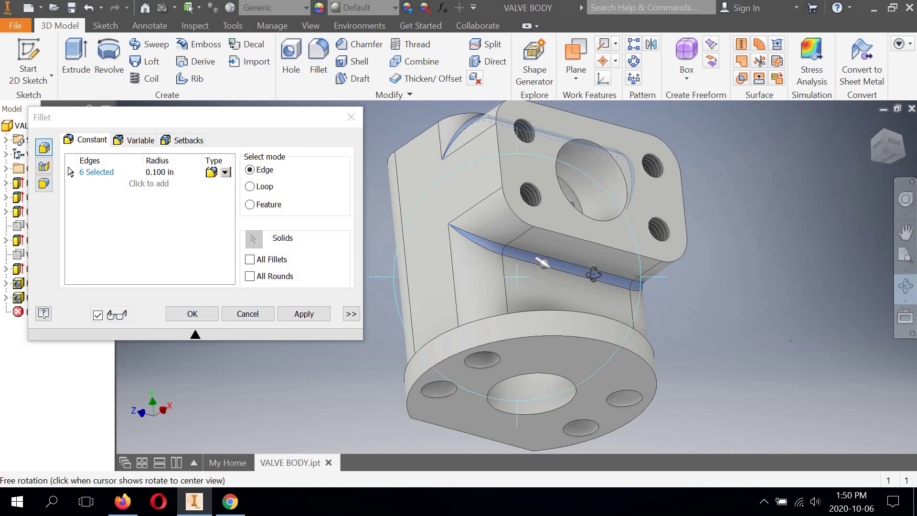
{"action": "left_click_drag", "start_coordinate": [594, 273], "coordinate": [590, 292]}
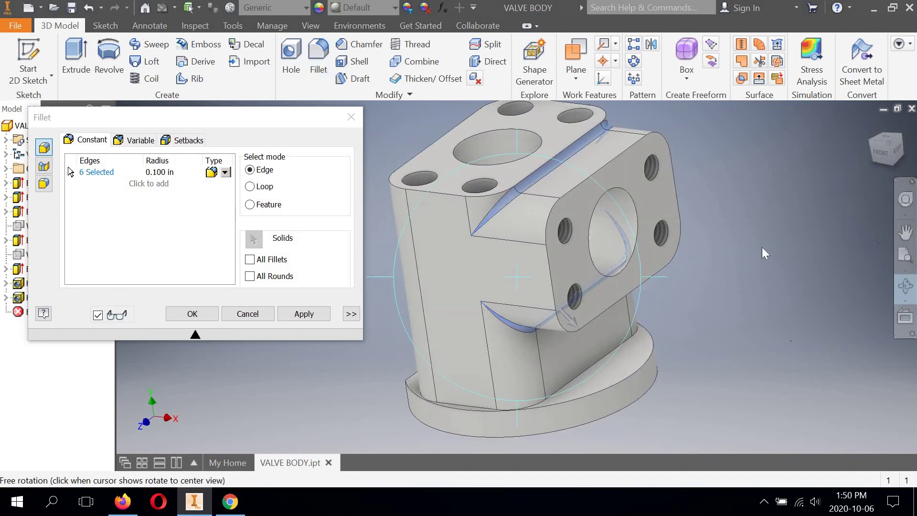
{"action": "right_click", "coordinate": [666, 285]}
{"action": "left_click", "coordinate": [667, 249]}
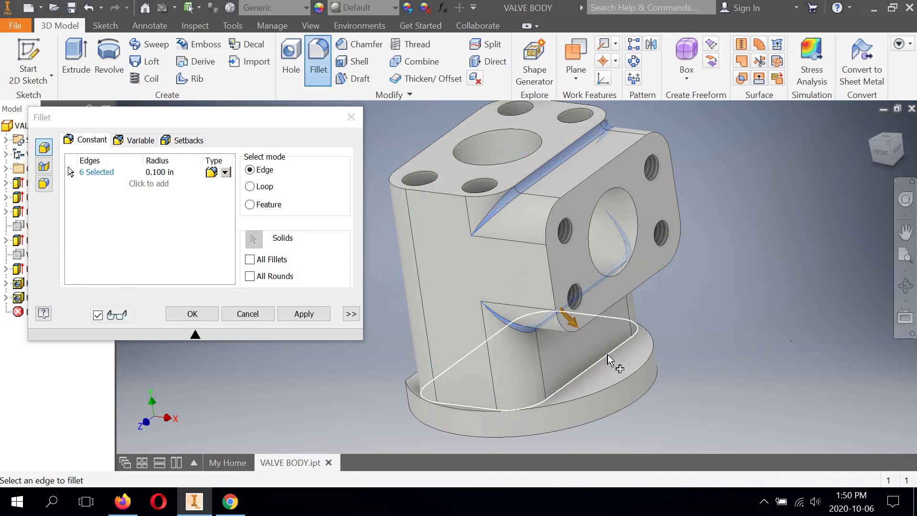
{"action": "left_click", "coordinate": [608, 354]}
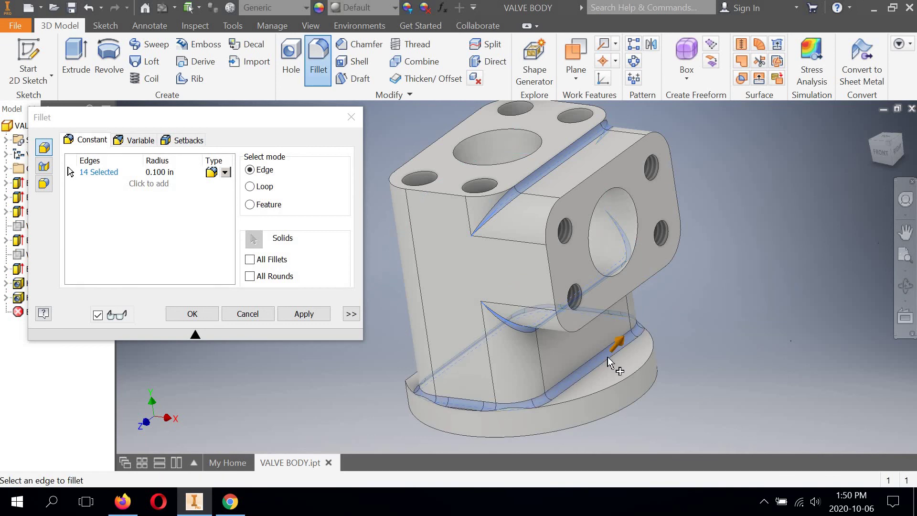
{"action": "left_click", "coordinate": [193, 314]}
Examine the new fillets around the side feature and base flange in the right and isometric views.
{"action": "left_click", "coordinate": [905, 231]}
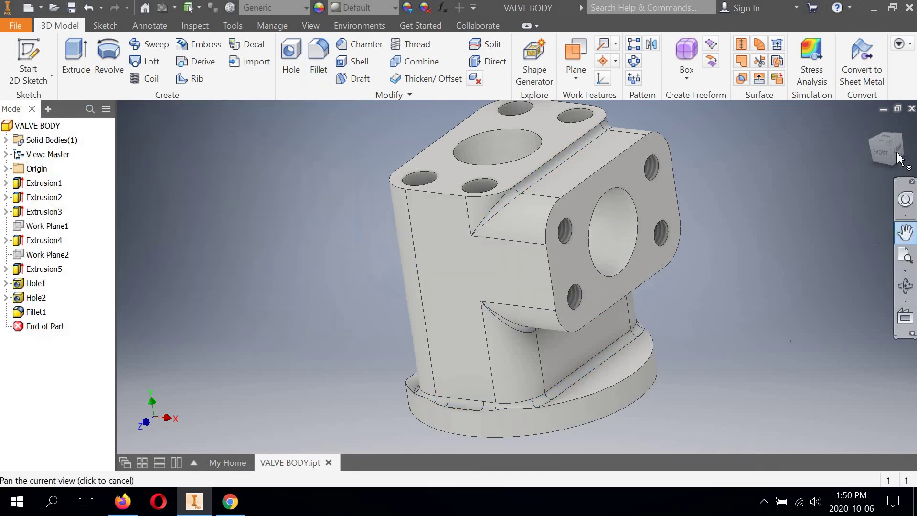
{"action": "left_click", "coordinate": [896, 154]}
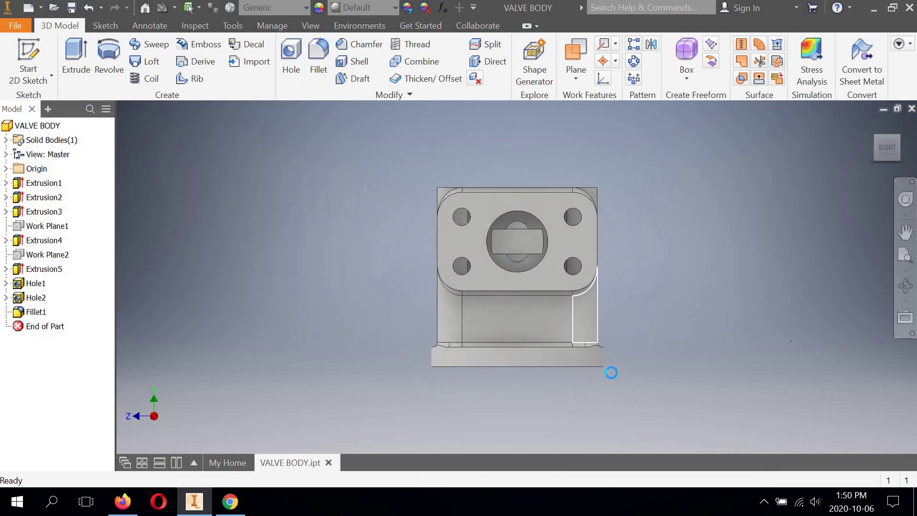
{"action": "scroll", "coordinate": [600, 372], "scroll_direction": "down", "scroll_amount": 5}
{"action": "scroll", "coordinate": [600, 372], "scroll_direction": "up", "scroll_amount": 4}
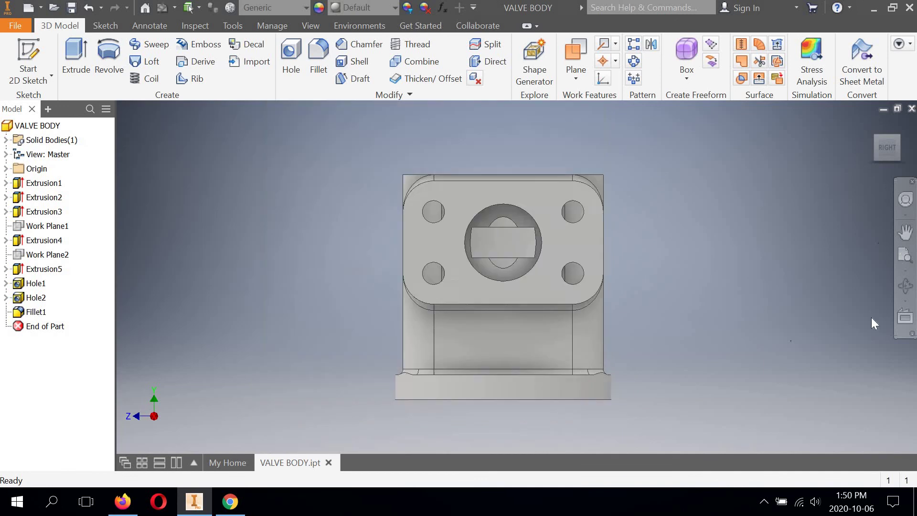
{"action": "left_click", "coordinate": [897, 142]}
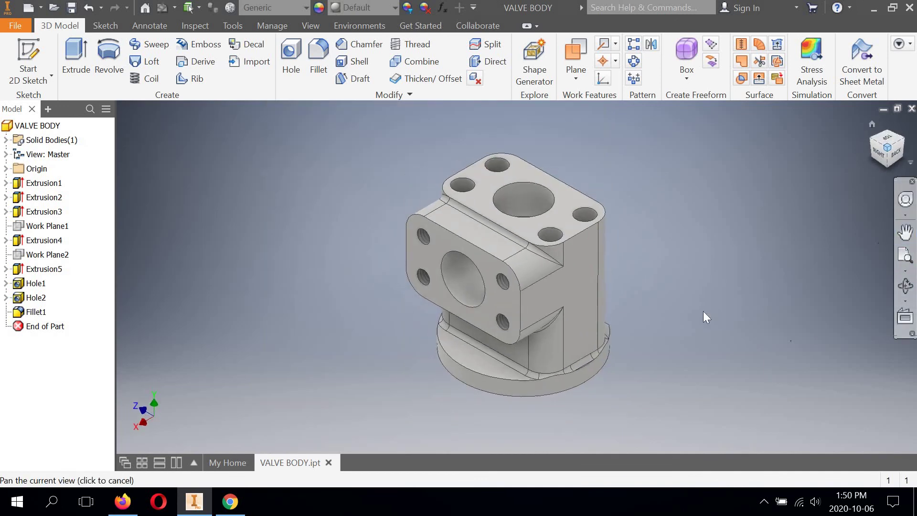
{"action": "scroll", "coordinate": [567, 338], "scroll_direction": "up", "scroll_amount": 3}
{"action": "scroll", "coordinate": [567, 337], "scroll_direction": "down", "scroll_amount": 6}
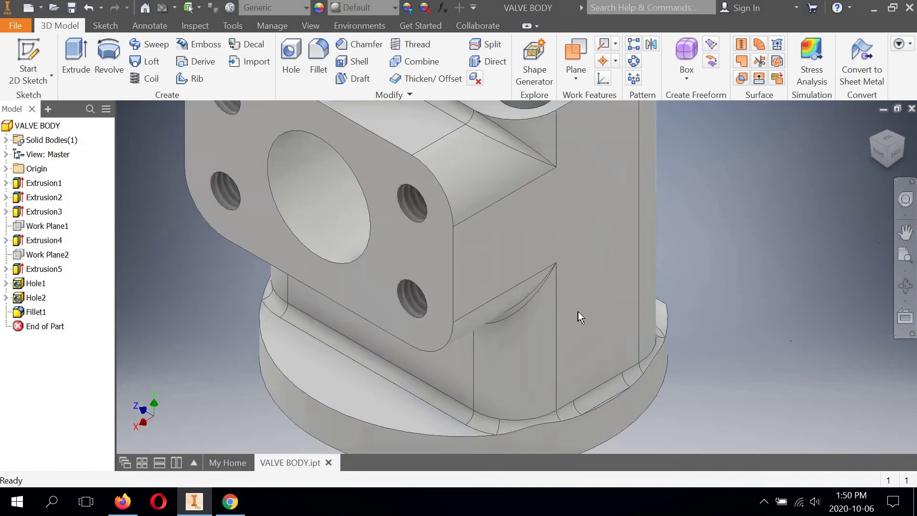
{"action": "middle_click_drag", "start_coordinate": [560, 308], "coordinate": [483, 303]}
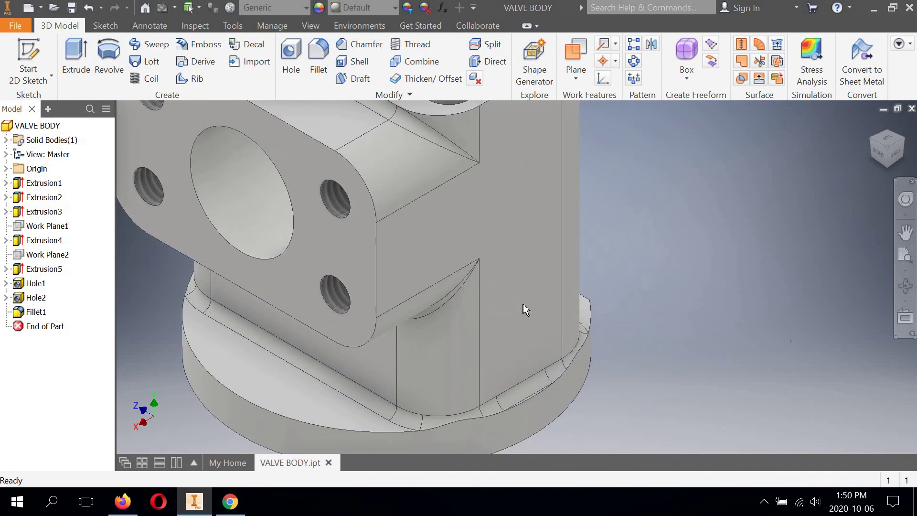
{"action": "mouse_move", "coordinate": [545, 326]}
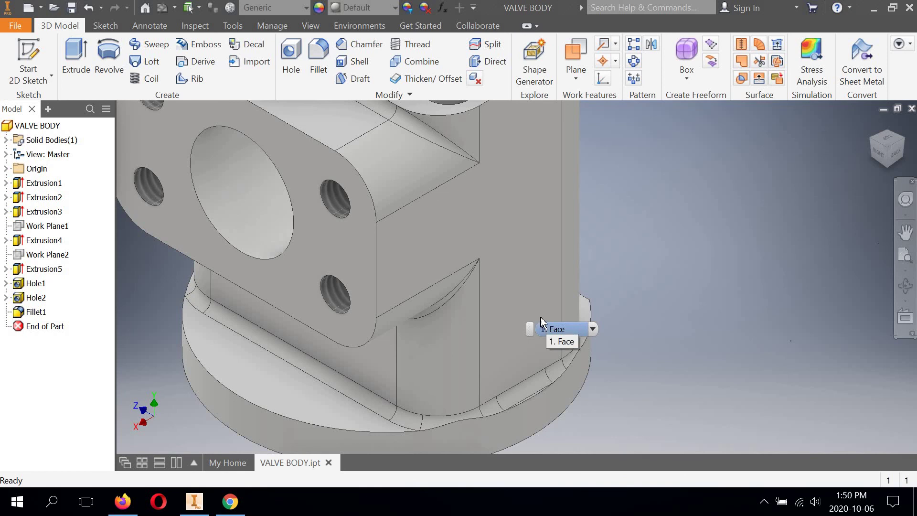
{"action": "scroll", "coordinate": [549, 296], "scroll_direction": "down", "scroll_amount": 5}
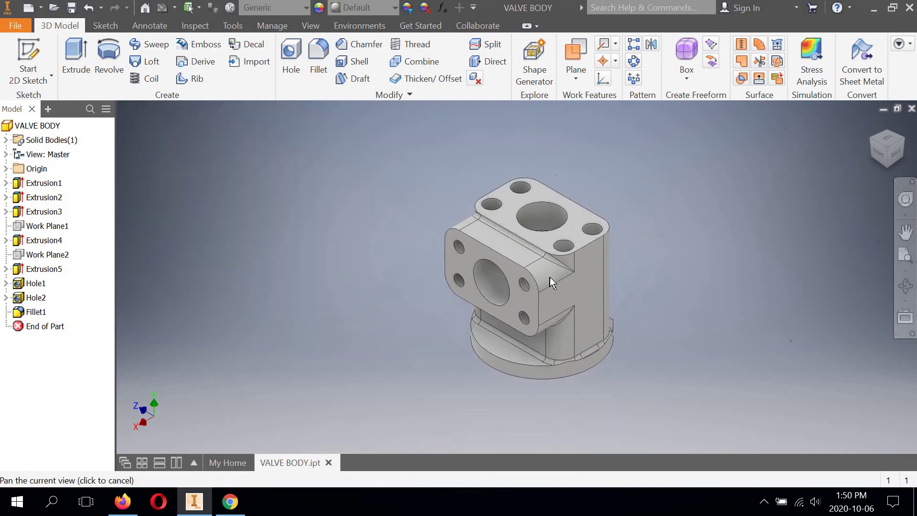
{"action": "scroll", "coordinate": [550, 277], "scroll_direction": "up", "scroll_amount": 3}
{"action": "scroll", "coordinate": [547, 275], "scroll_direction": "down", "scroll_amount": 2}
{"action": "scroll", "coordinate": [548, 274], "scroll_direction": "up", "scroll_amount": 3}
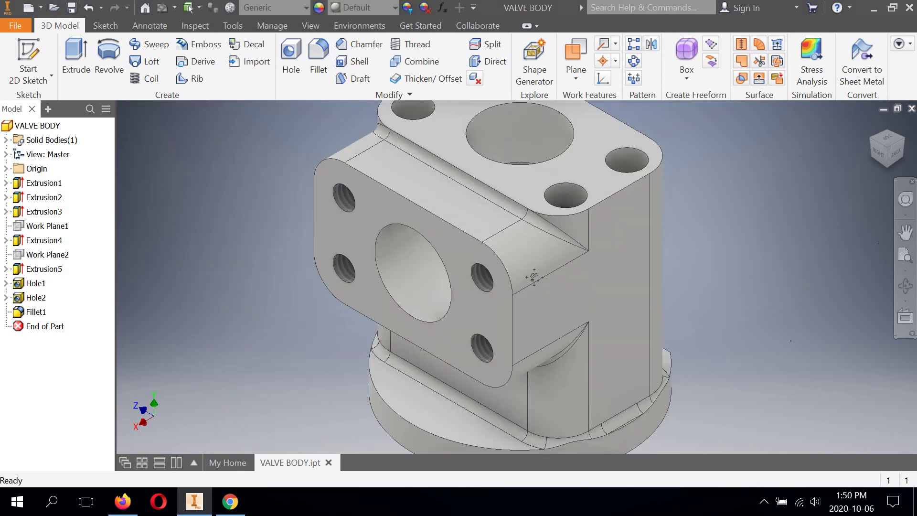
Examine the filleted junctions between the side feature and the valve body up close and from slightly different angles.
{"action": "scroll", "coordinate": [534, 276], "scroll_direction": "down", "scroll_amount": 3}
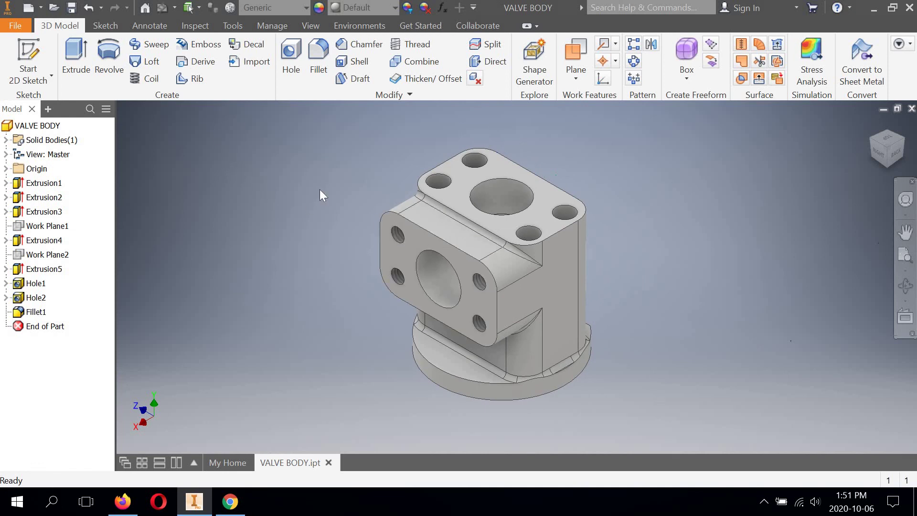
{"action": "scroll", "coordinate": [459, 239], "scroll_direction": "up", "scroll_amount": 3}
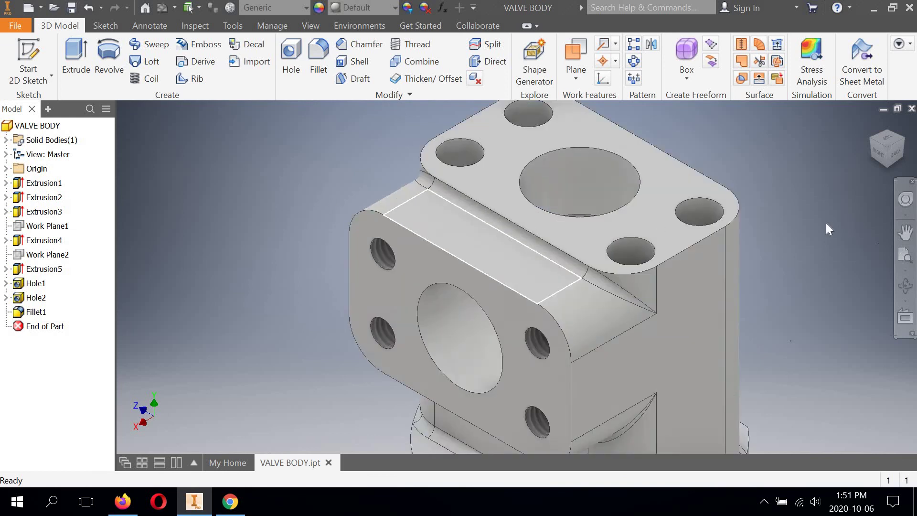
{"action": "scroll", "coordinate": [548, 262], "scroll_direction": "down", "scroll_amount": 2}
{"action": "scroll", "coordinate": [547, 263], "scroll_direction": "up", "scroll_amount": 3}
{"action": "left_click", "coordinate": [906, 285]}
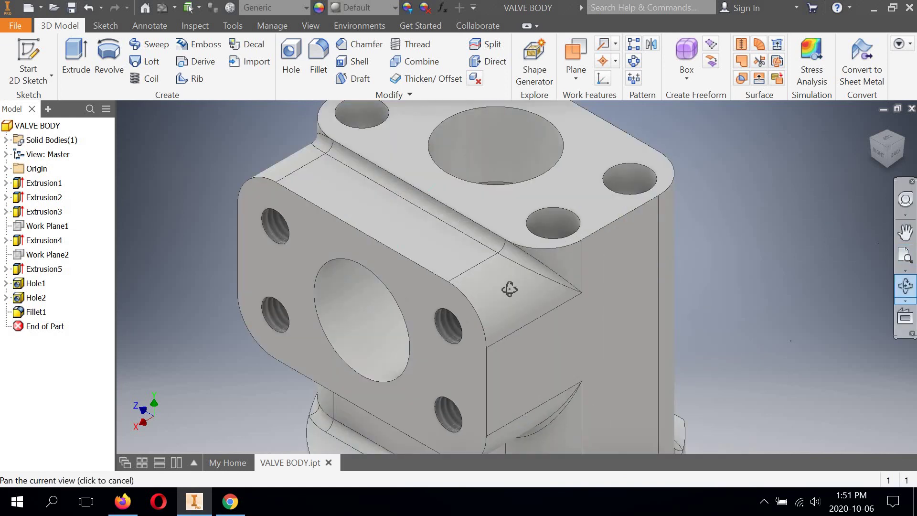
{"action": "left_click_drag", "start_coordinate": [494, 289], "coordinate": [530, 256]}
{"action": "scroll", "coordinate": [527, 261], "scroll_direction": "up", "scroll_amount": 3}
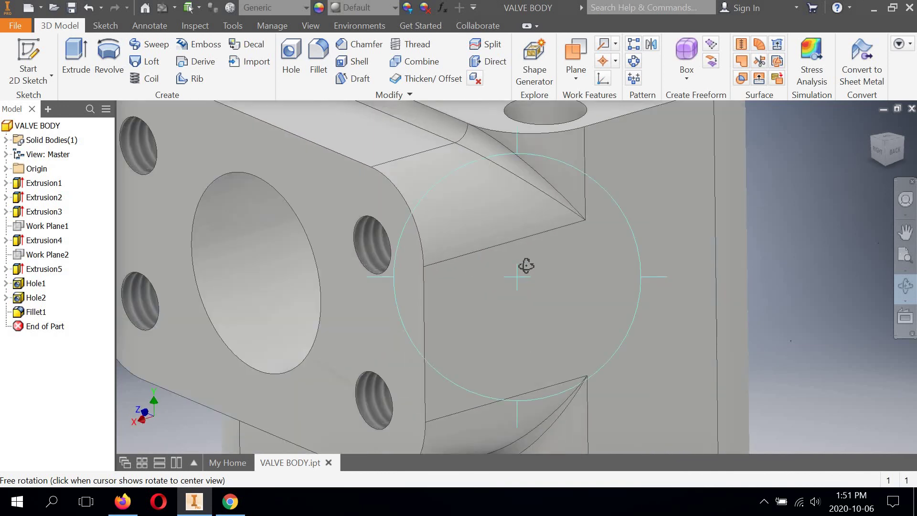
{"action": "scroll", "coordinate": [525, 265], "scroll_direction": "down", "scroll_amount": 3}
{"action": "left_click_drag", "start_coordinate": [512, 293], "coordinate": [564, 257]}
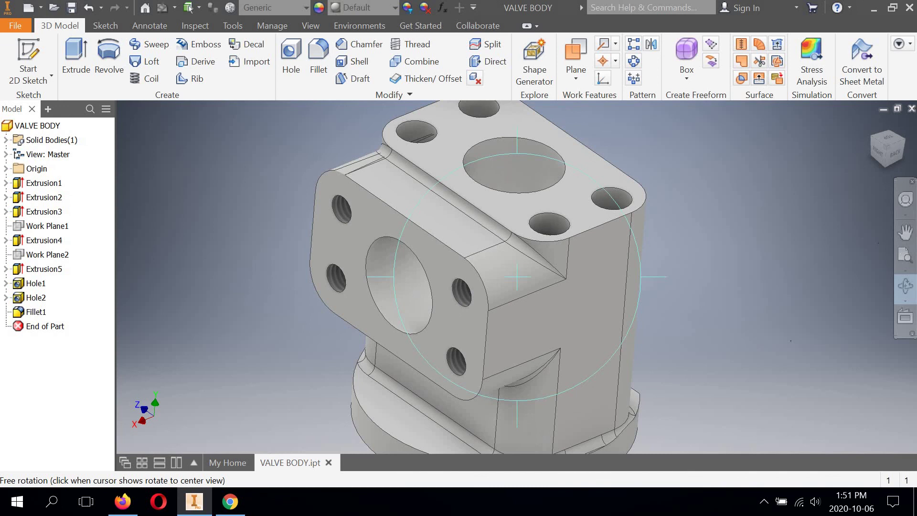
Restore the isometric view of the valve body and save the part file.
{"action": "left_click", "coordinate": [887, 146]}
{"action": "right_click", "coordinate": [714, 131]}
{"action": "left_click", "coordinate": [759, 133]}
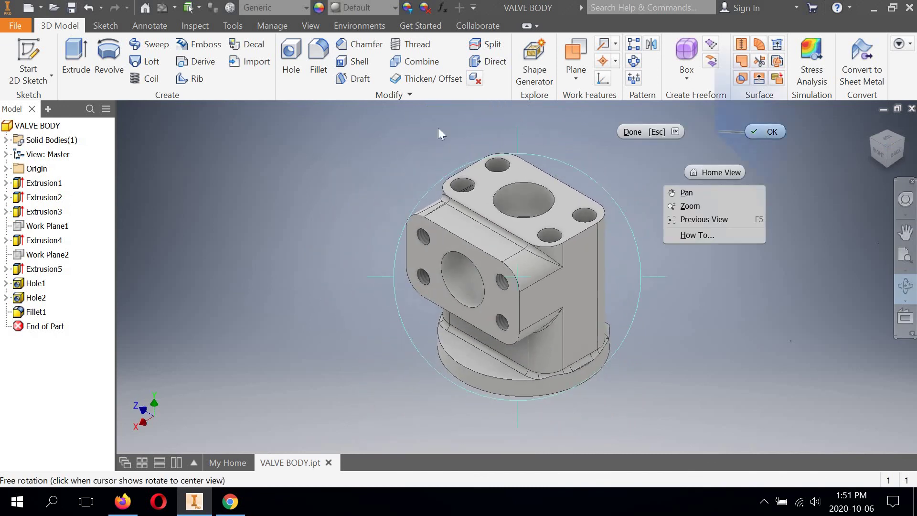
{"action": "left_click", "coordinate": [72, 7]}
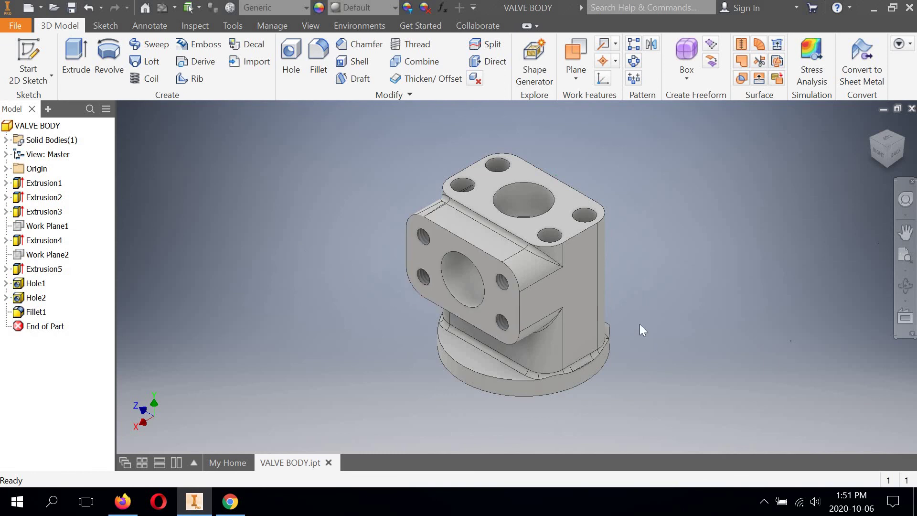
{"action": "scroll", "coordinate": [640, 255], "scroll_direction": "down", "scroll_amount": 5}
{"action": "scroll", "coordinate": [675, 250], "scroll_direction": "up", "scroll_amount": 4}
{"action": "middle_click_drag", "start_coordinate": [675, 254], "coordinate": [671, 248]}
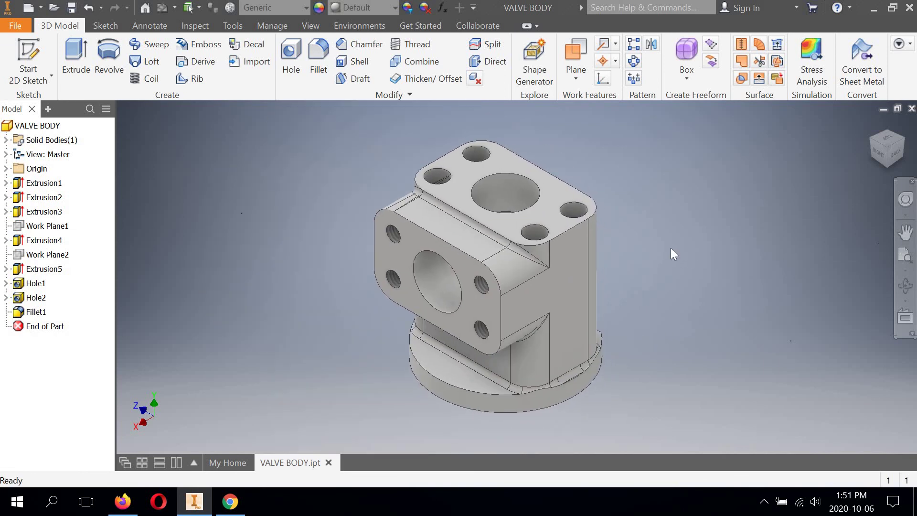